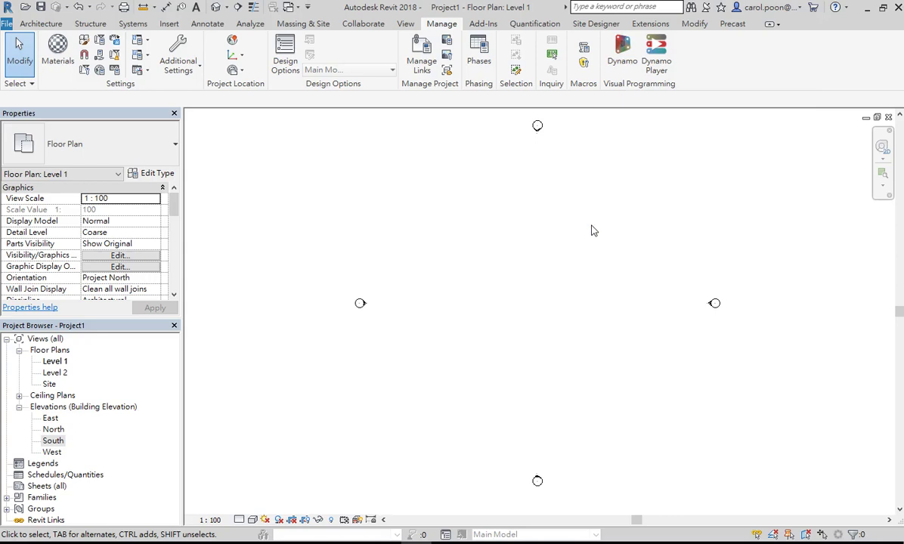
Open the North elevation view, which shows Level 1 at 0 and Level 2 at 4000.
left_click(60, 363)
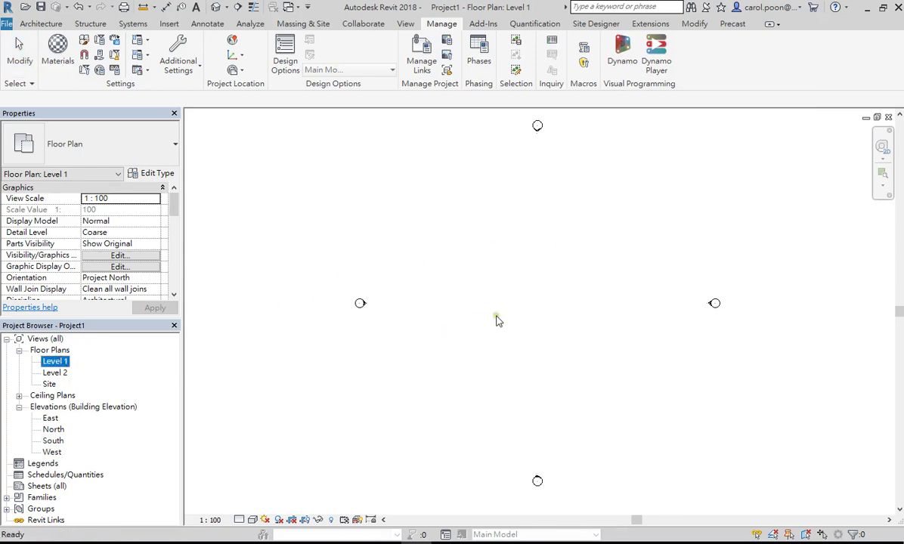
left_click(530, 215)
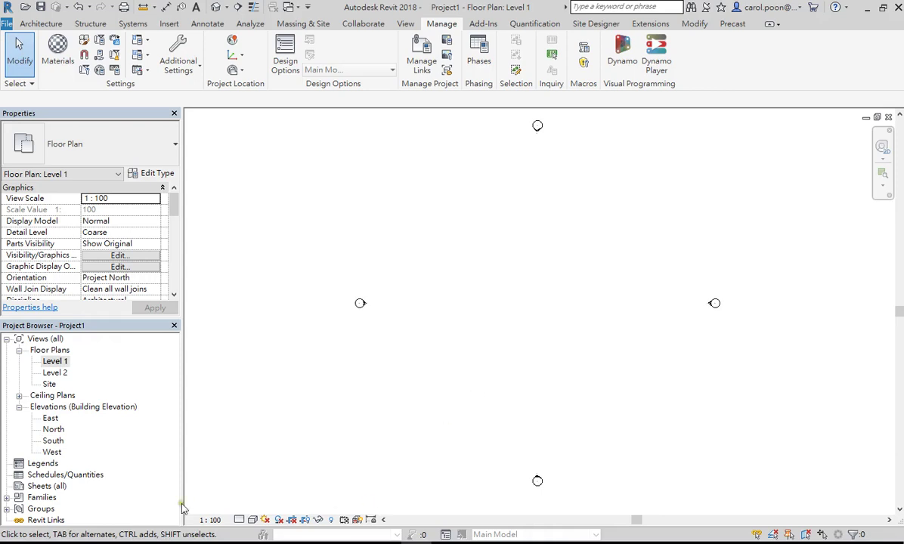
double_click(54, 429)
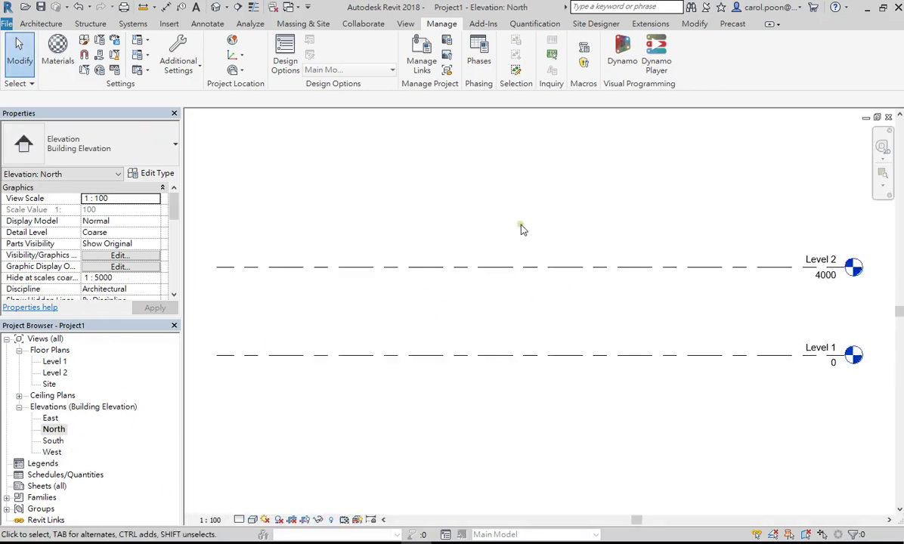
Draw a new Level 4 line with the Architecture Level tool.
left_click(53, 24)
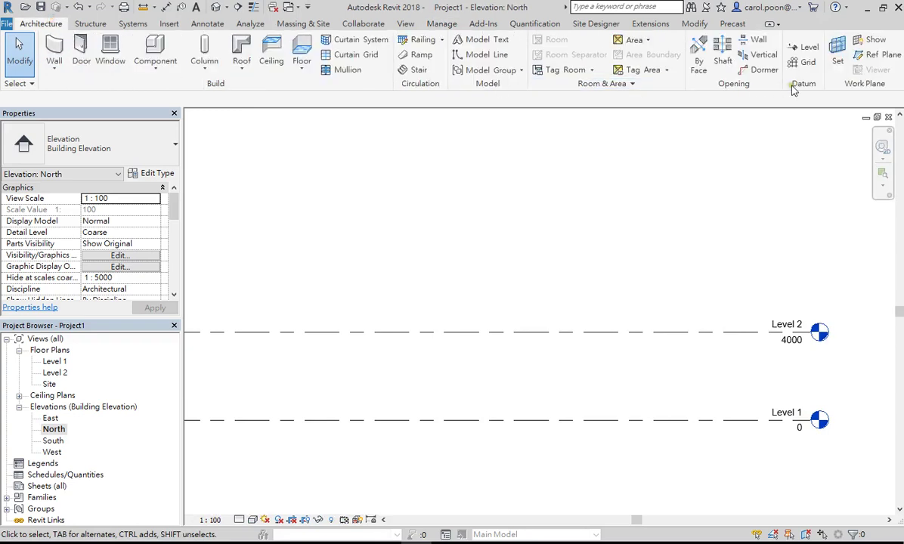
left_click(803, 47)
scroll(343, 243, "down", 2)
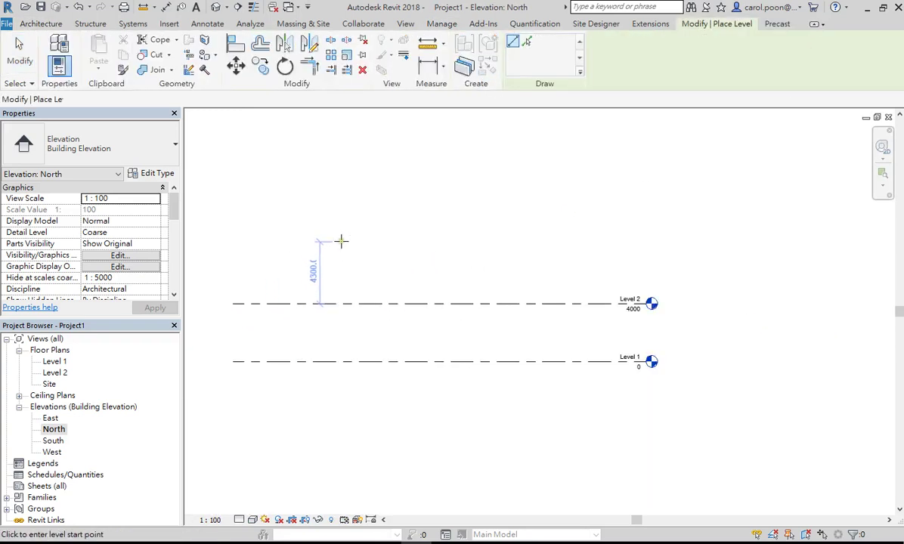
left_click(236, 260)
left_click(649, 254)
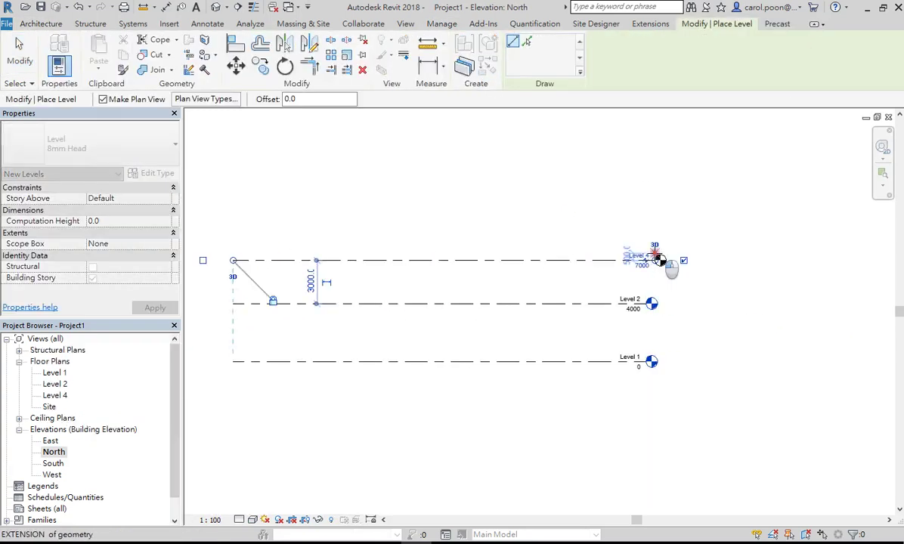
key("Escape")
Copy Level 4 up 4200 to create Level 5.
left_click(546, 261)
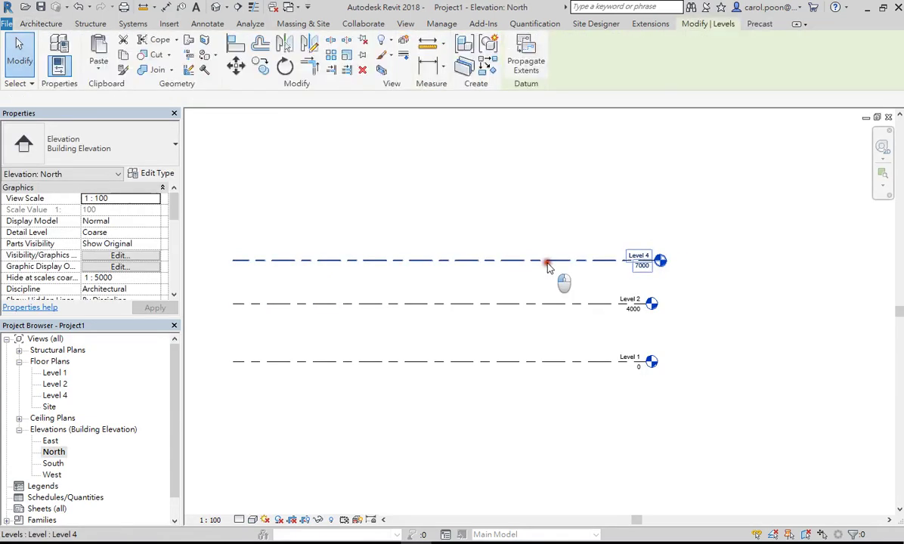
left_click(260, 67)
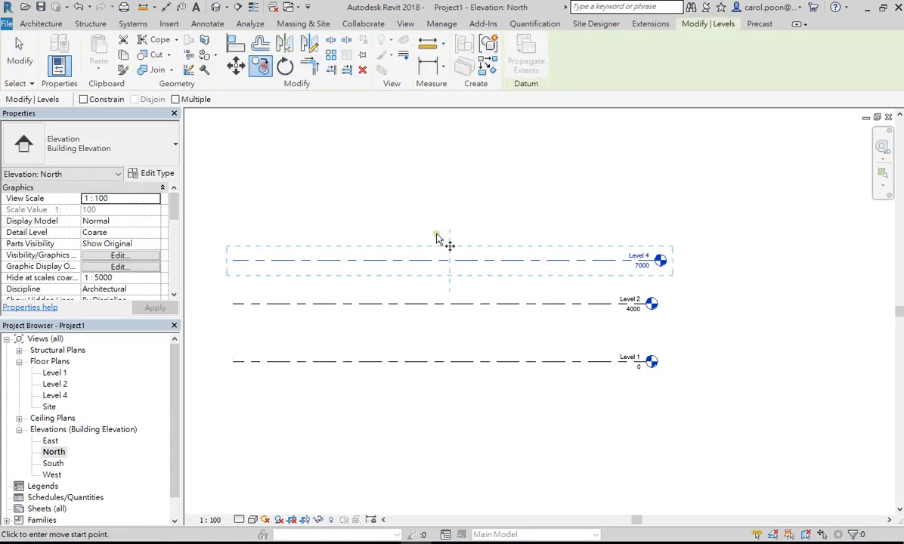
left_click(451, 261)
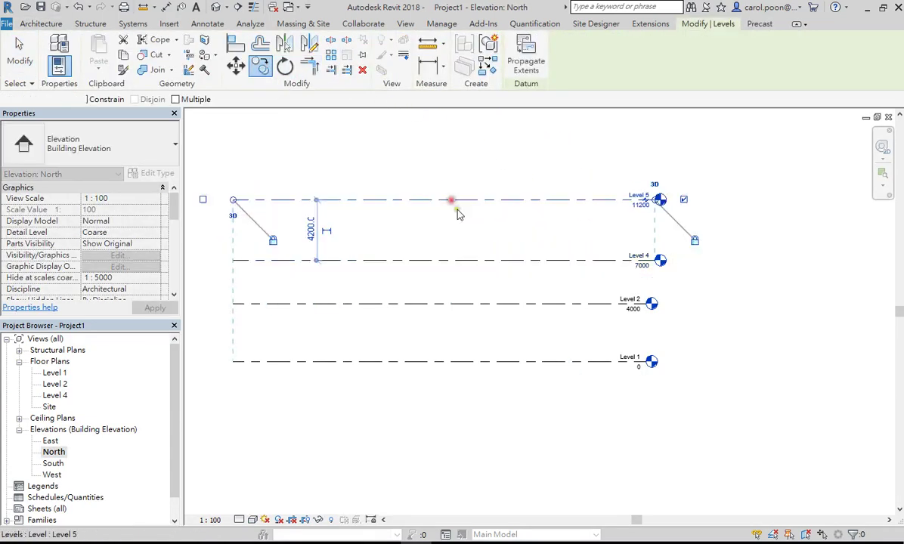
left_click(451, 200)
key("Escape")
Delete Levels 4 and 5 and their views, leaving only Levels 1 and 2.
middle_click_drag(592, 240, 660, 276)
scroll(660, 277, "up", 2)
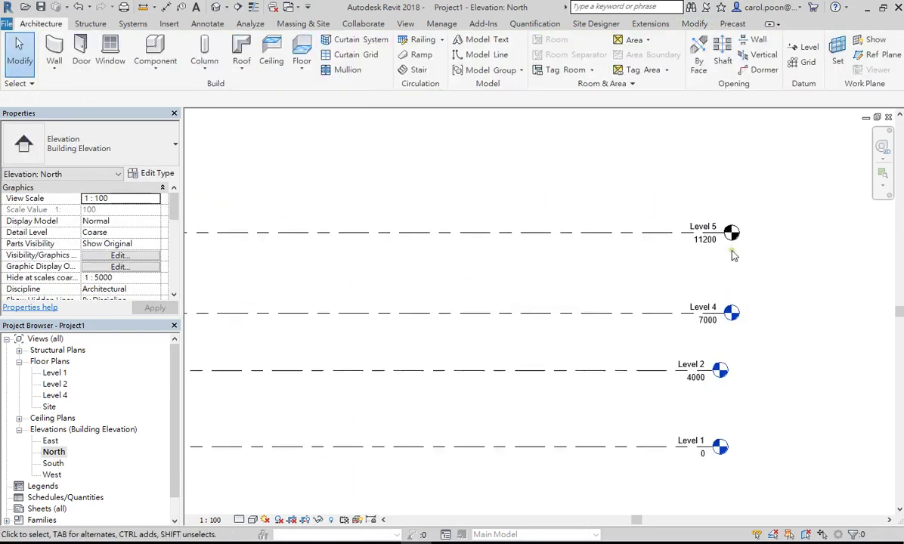
left_click(703, 239)
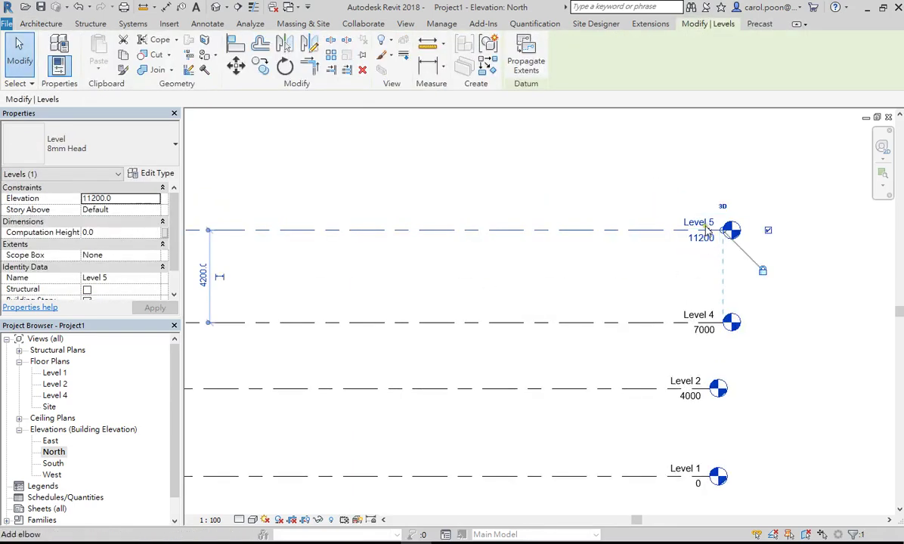
left_click(699, 270)
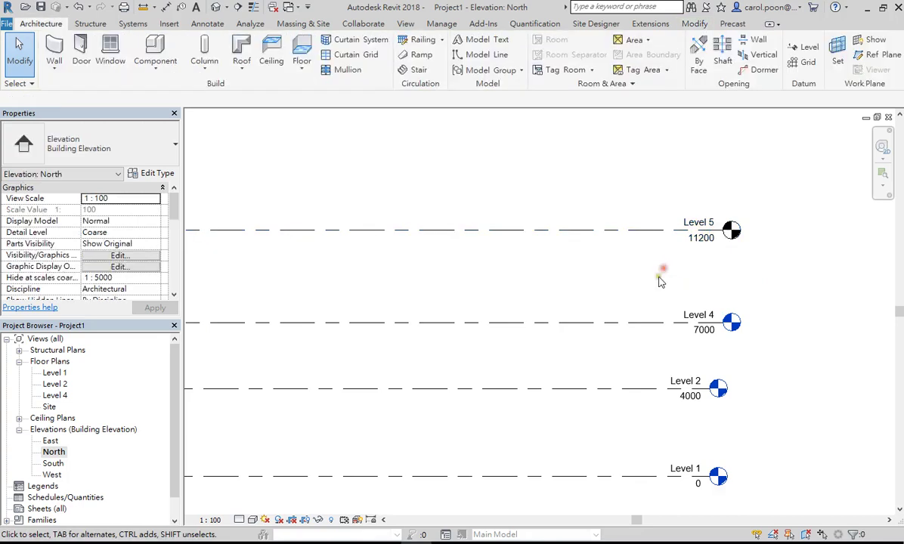
scroll(660, 277, "down", 2)
middle_click_drag(710, 280, 743, 236)
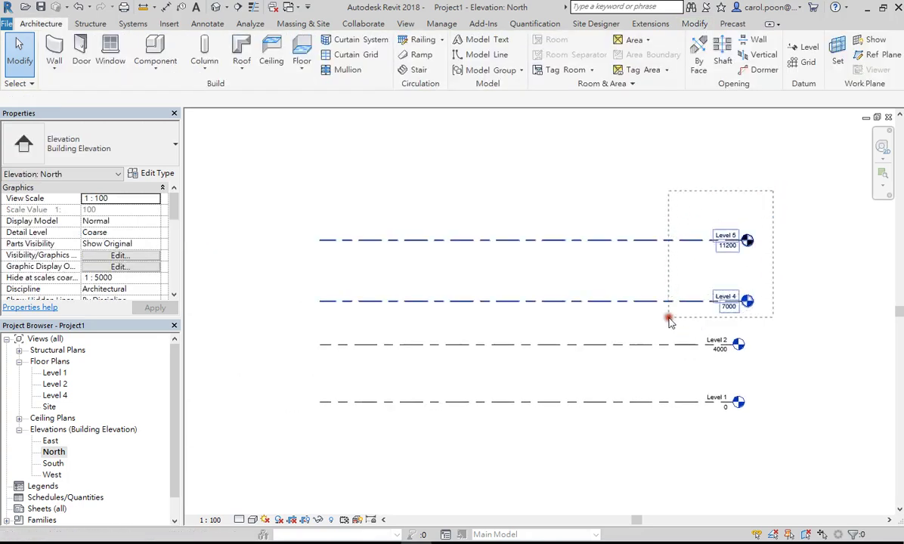
left_click_drag(688, 295, 669, 321)
left_click(363, 71)
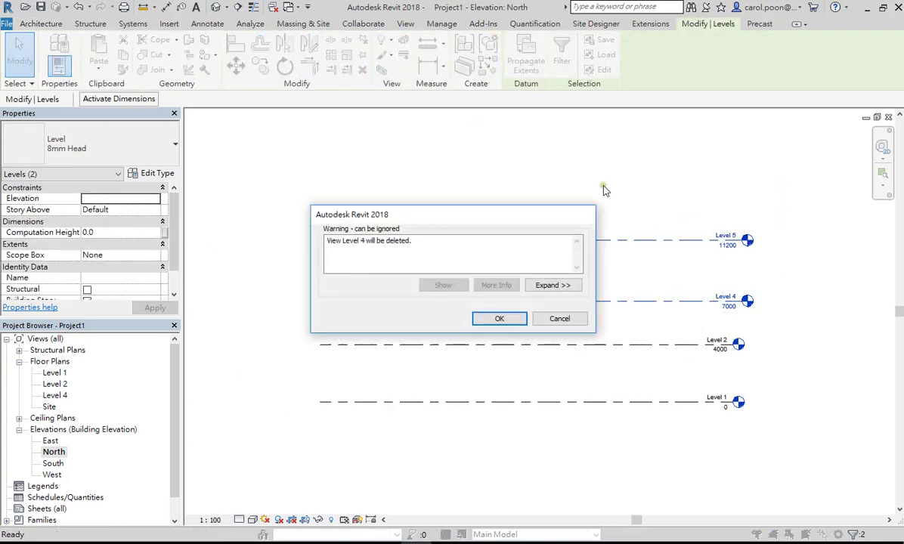
left_click(488, 320)
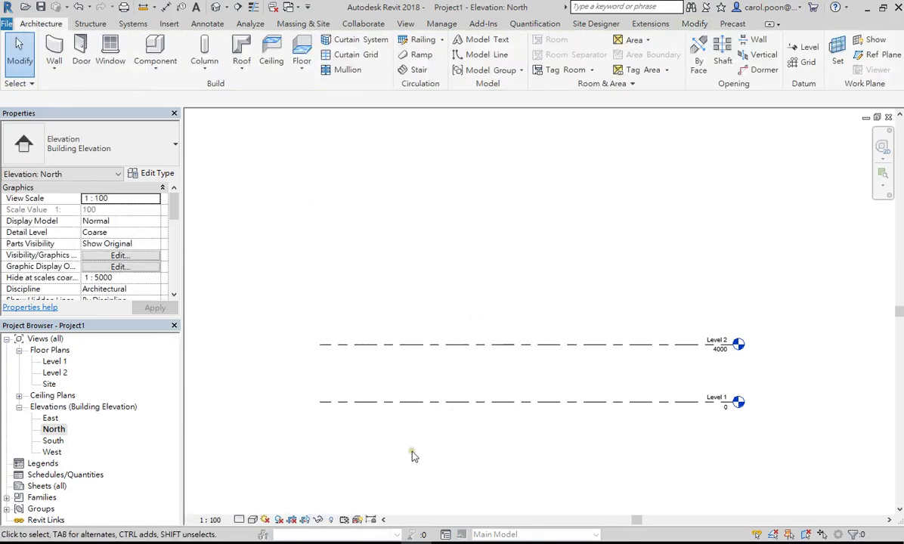
Open Levels and Elevations.xlsx from the Levels and Drawings Creation_1.3.0 folder.
left_click(393, 543)
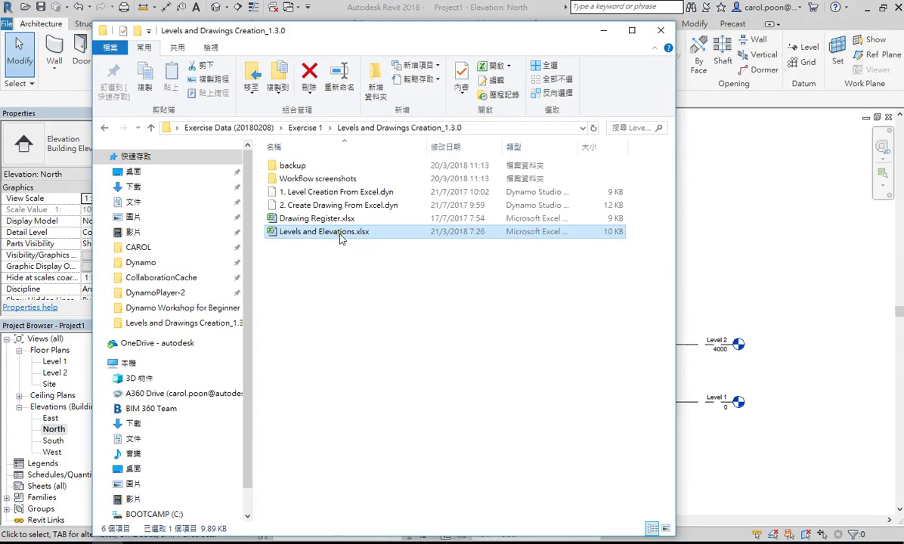
double_click(330, 235)
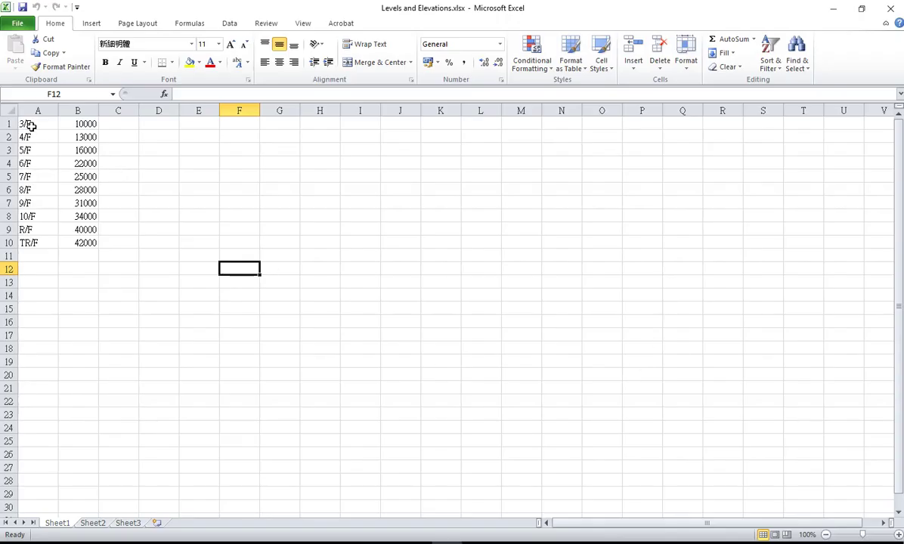
left_click(36, 111)
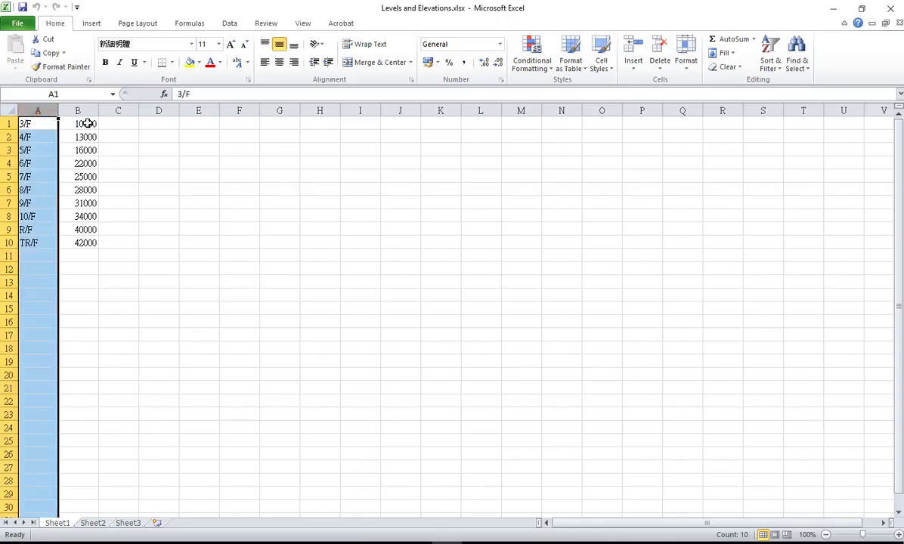
Check the column B elevations (10000, 13000, 31000), then minimize Excel.
left_click(78, 111)
left_click(121, 148)
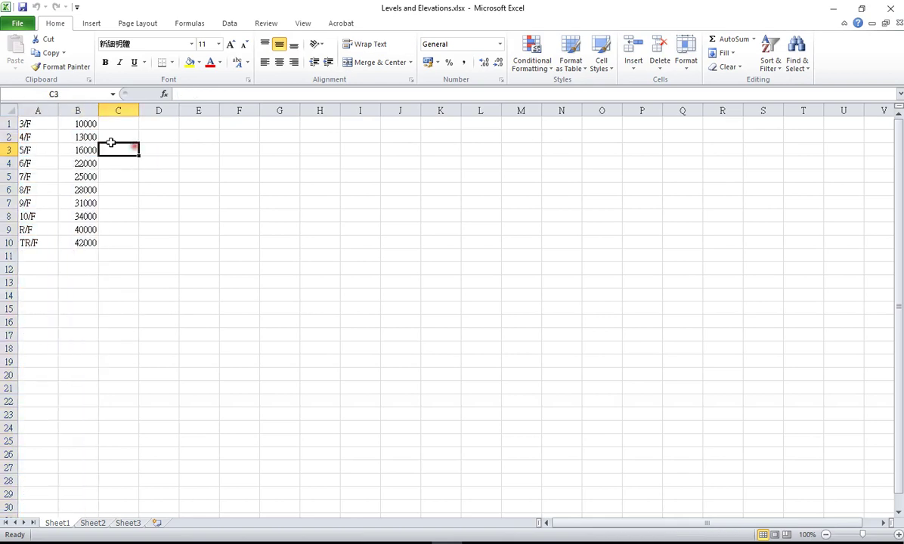
left_click(80, 124)
left_click(82, 137)
left_click(85, 151)
left_click(86, 203)
left_click(83, 122)
left_click(87, 137)
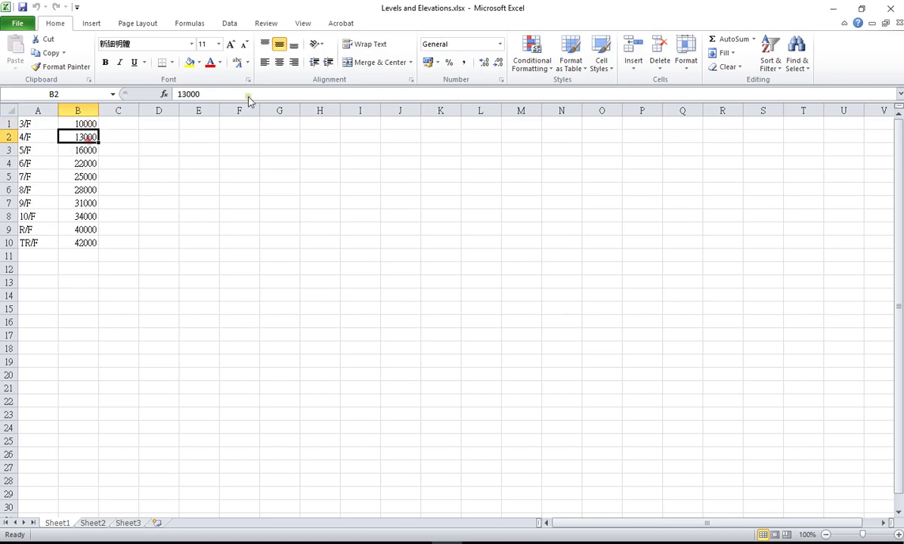
left_click(833, 8)
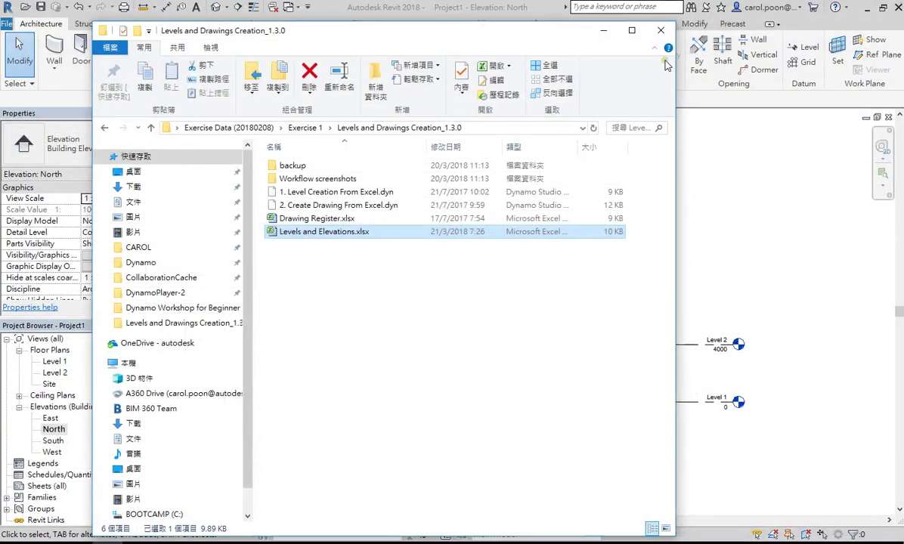
Minimize the folder window, review the Level 1 and Level 2 plan views, and launch Dynamo from Manage.
left_click(603, 31)
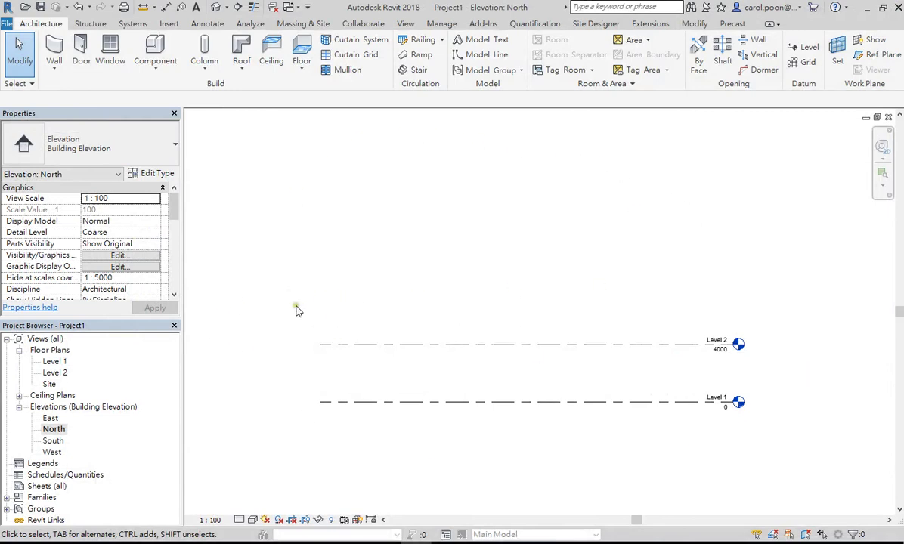
left_click(53, 362)
left_click(54, 373)
left_click(544, 249)
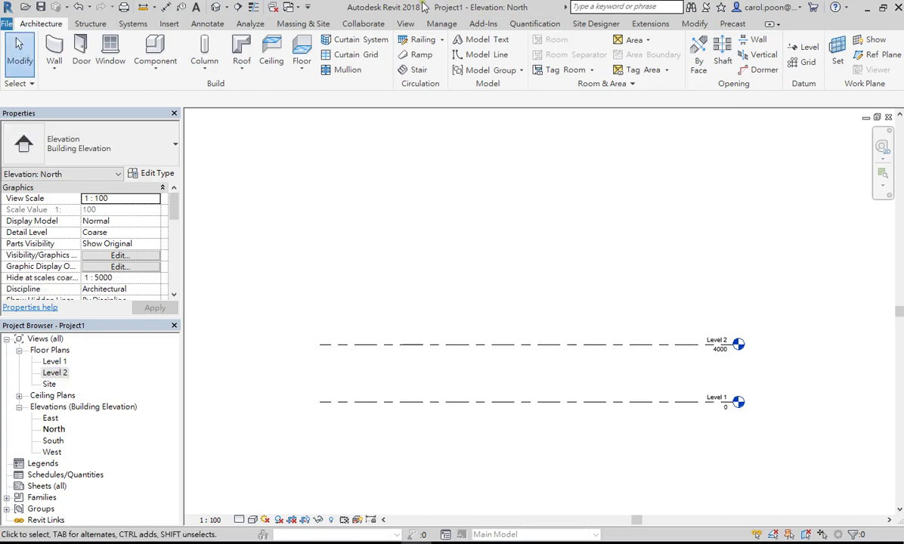
left_click(442, 23)
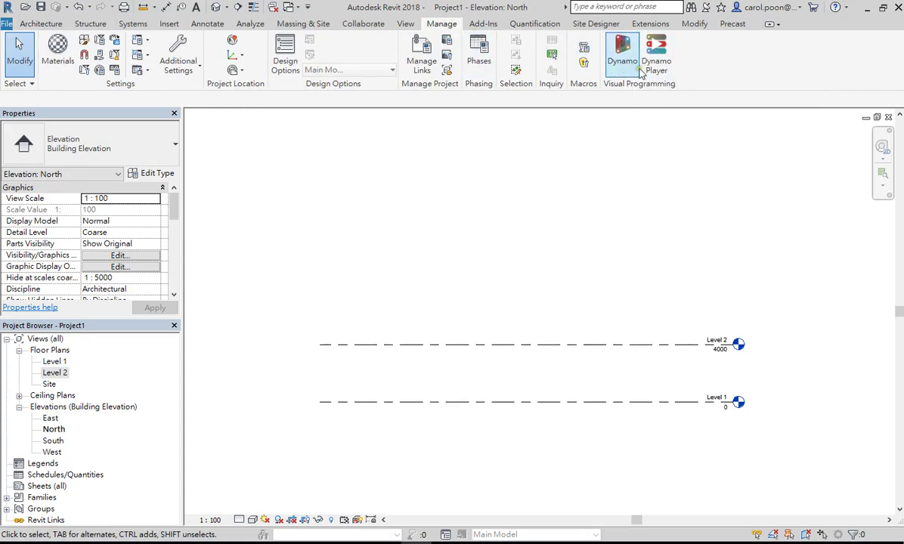
left_click(622, 51)
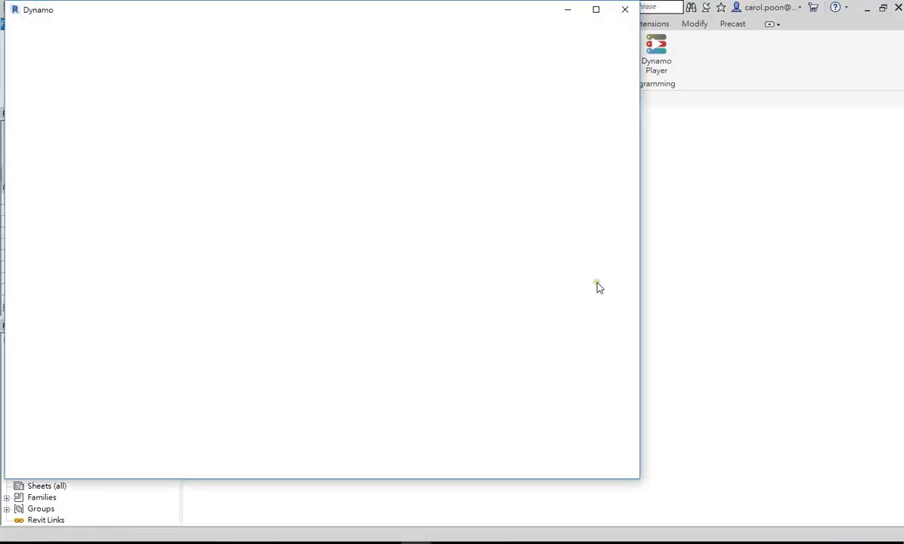
Position and maximize the Dynamo window and start a blank Home workspace graph.
left_click_drag(504, 10, 615, 89)
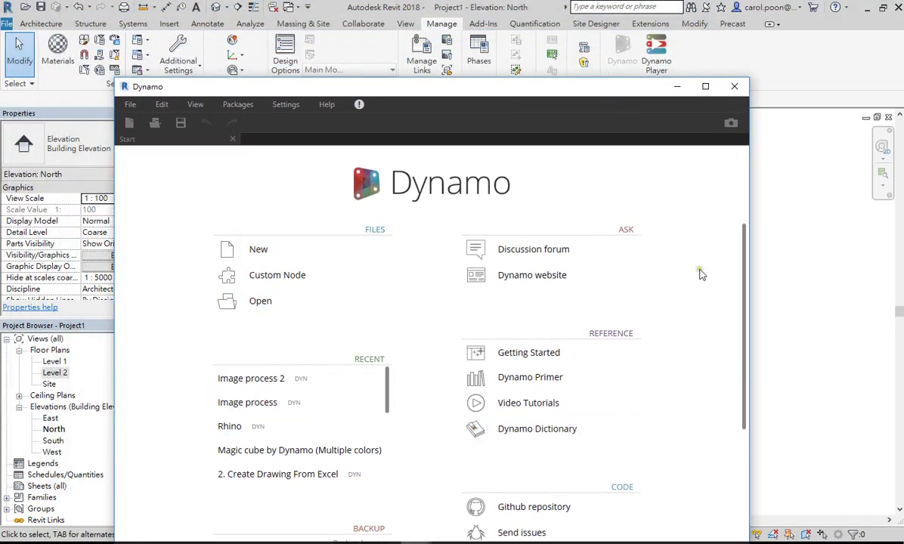
left_click_drag(625, 92, 625, 88)
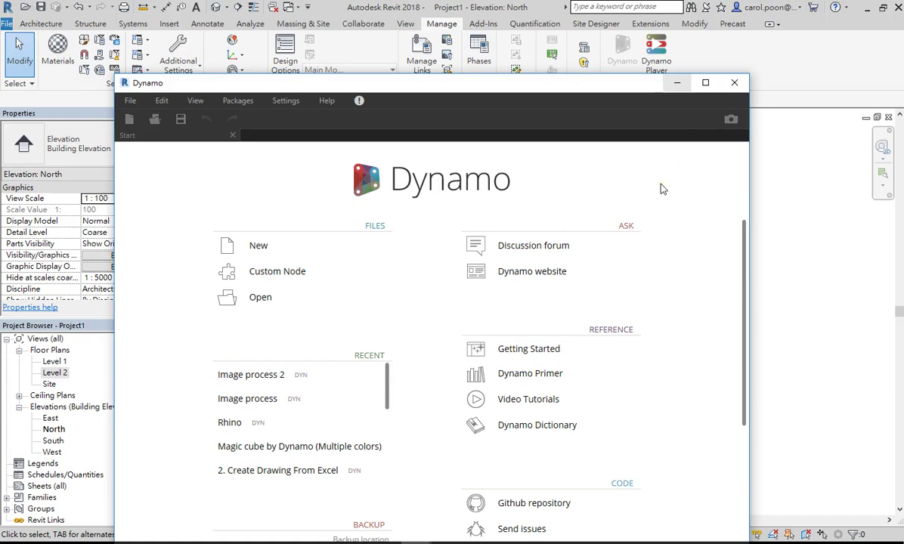
left_click_drag(613, 91, 622, 50)
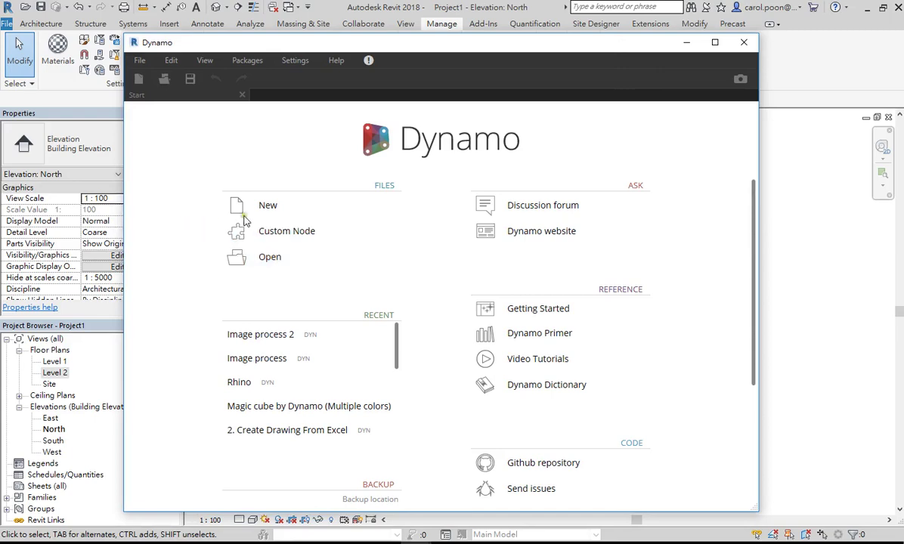
left_click(319, 213)
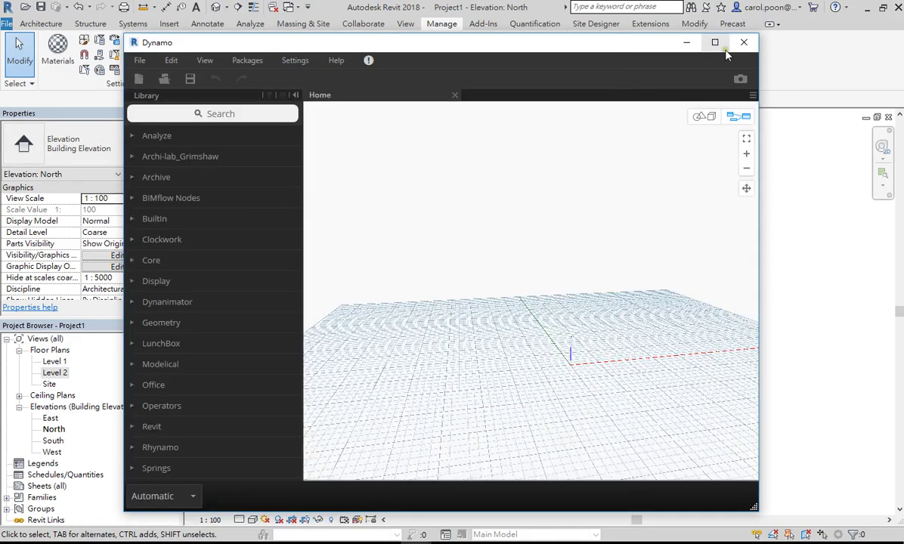
left_click(715, 42)
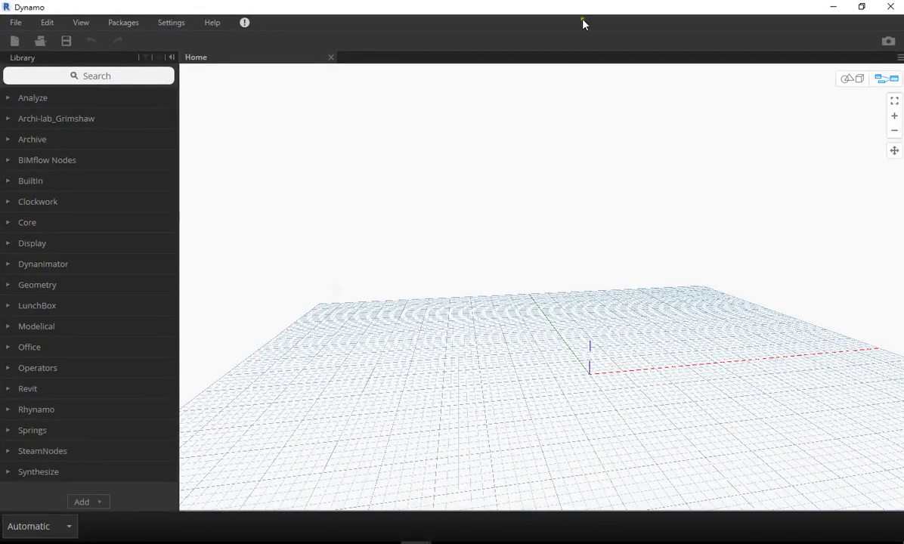
left_click(132, 538)
double_click(309, 178)
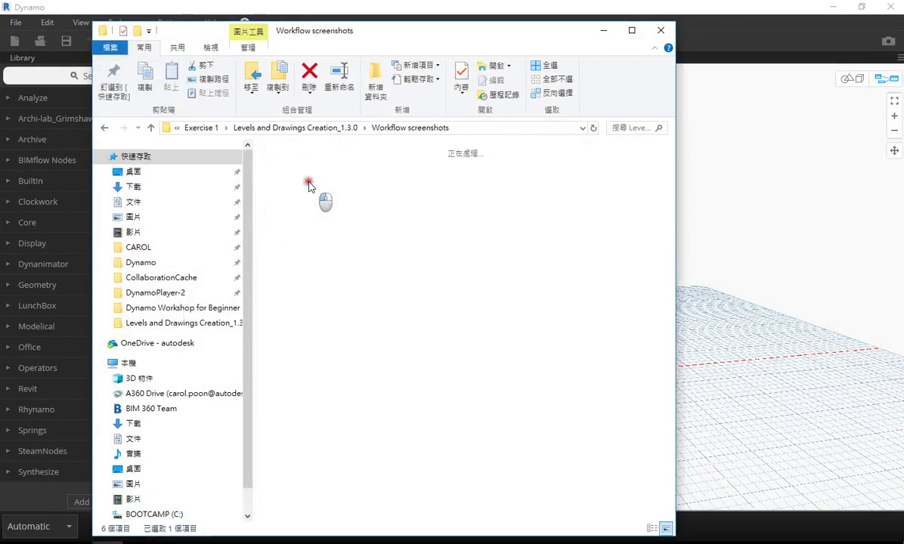
double_click(342, 185)
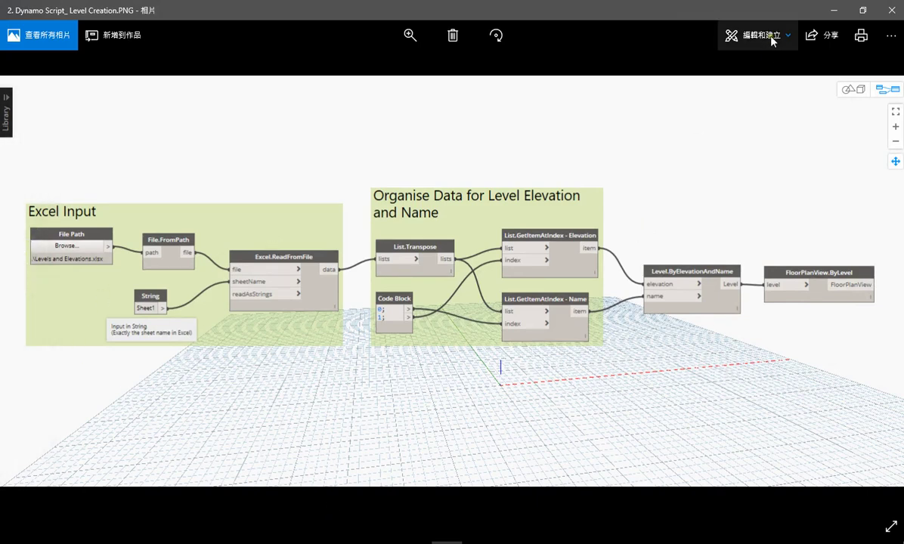
left_click(835, 9)
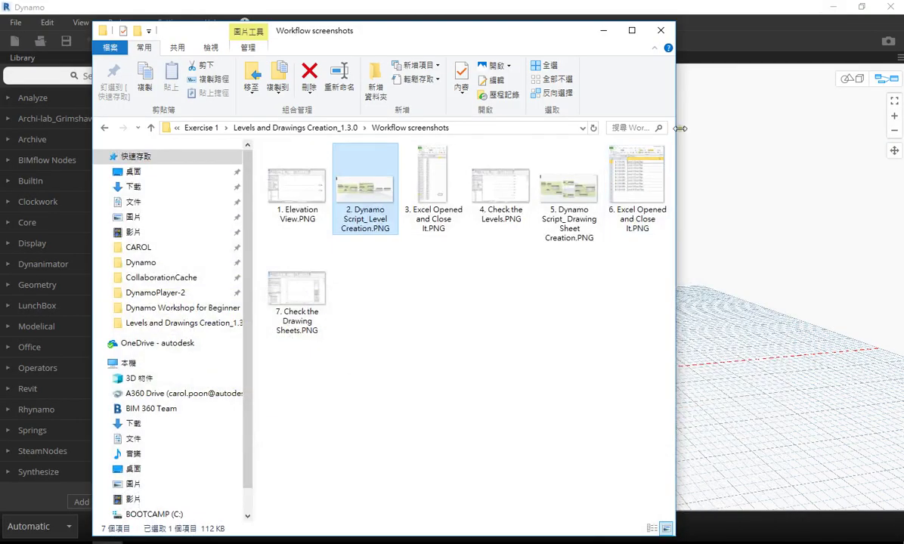
left_click(756, 159)
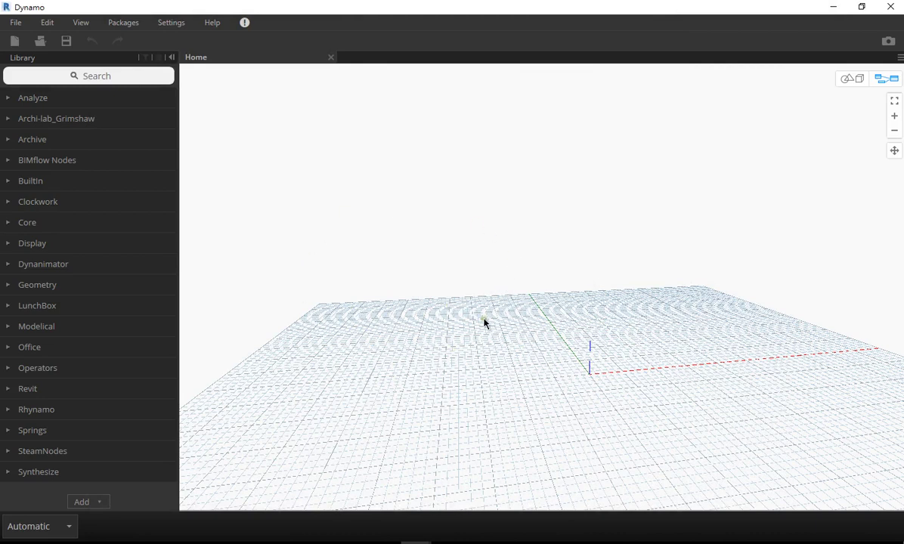
Add an Excel.ReadFromFile node from the Office > Excel library category.
left_click(123, 80)
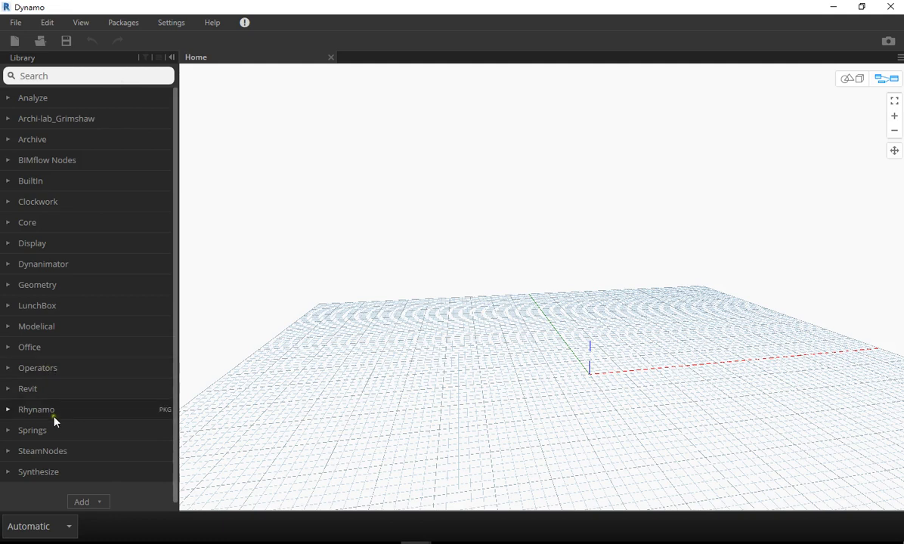
scroll(53, 421, "down", 1)
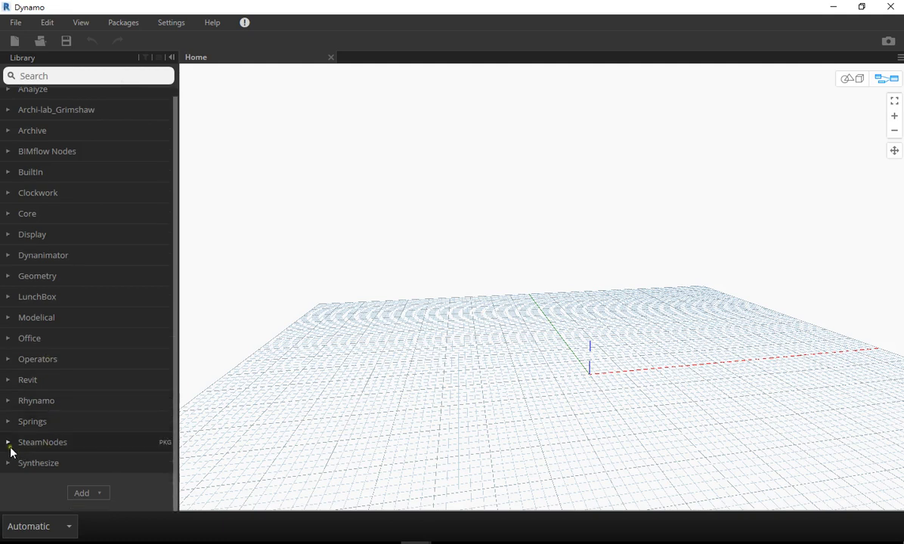
scroll(17, 436, "up", 1)
left_click(8, 347)
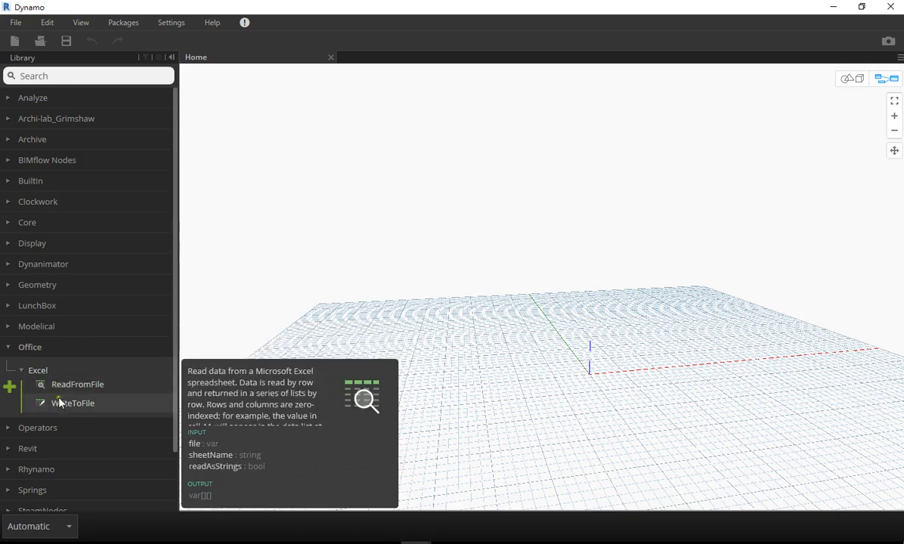
left_click(77, 385)
left_click_drag(568, 269, 515, 219)
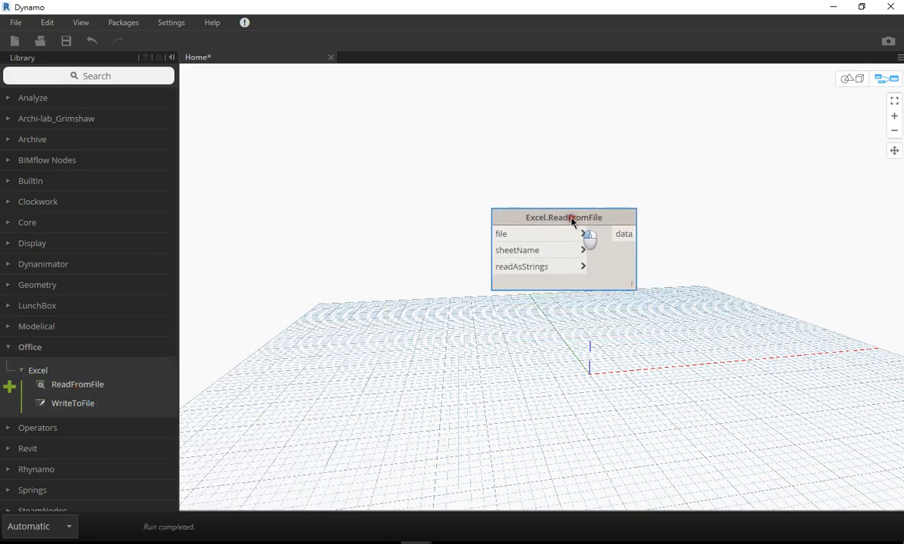
left_click(22, 371)
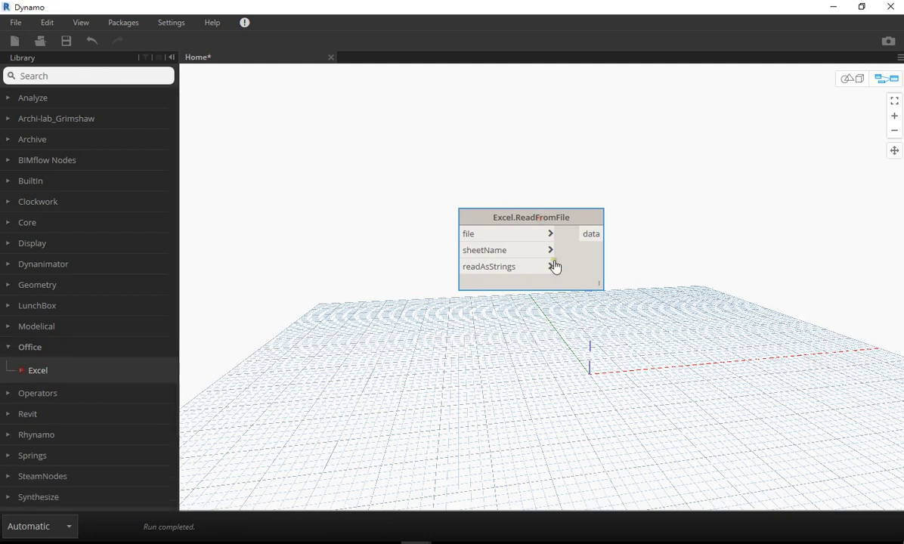
scroll(394, 176, "down", 2)
middle_click_drag(397, 178, 426, 196)
scroll(425, 196, "up", 1)
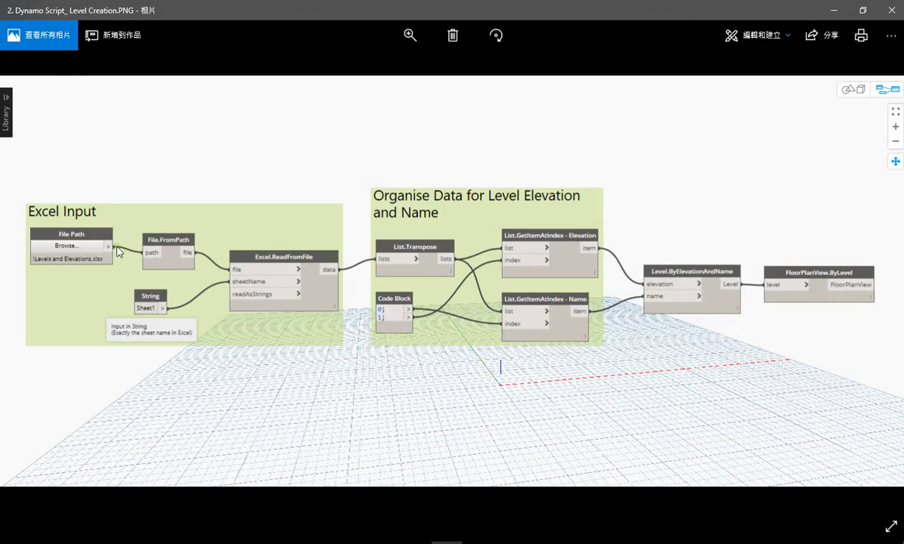
left_click(835, 7)
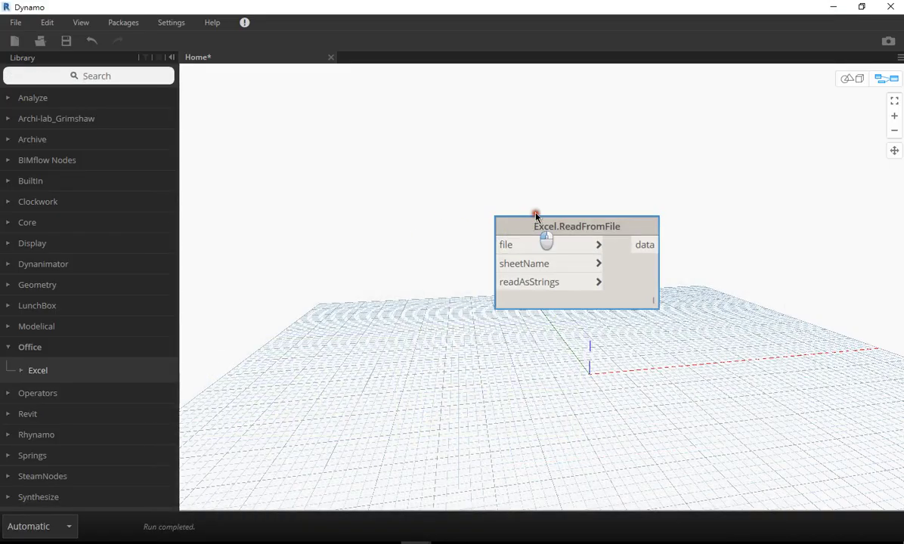
left_click_drag(535, 214, 570, 179)
Add File Path and File.FromPath nodes to the left of Excel.ReadFromFile.
left_click(137, 76)
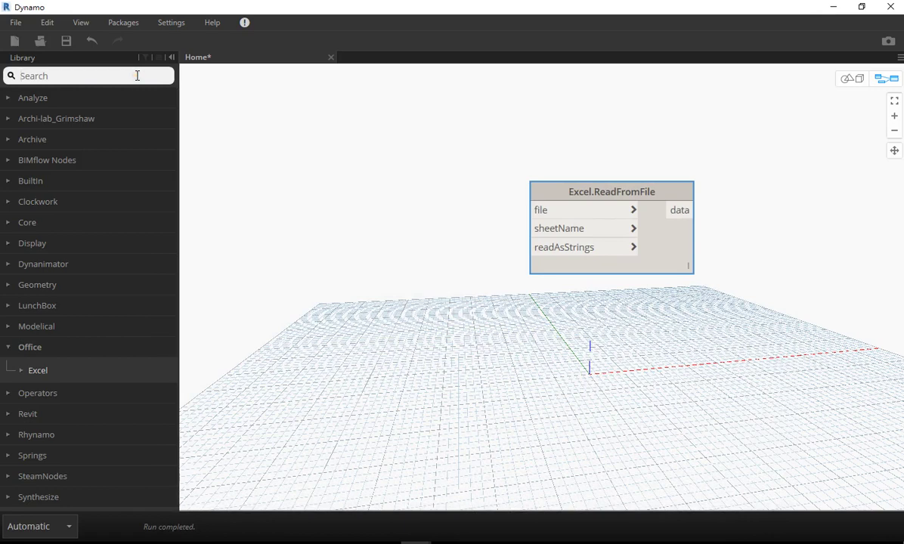
type("fil")
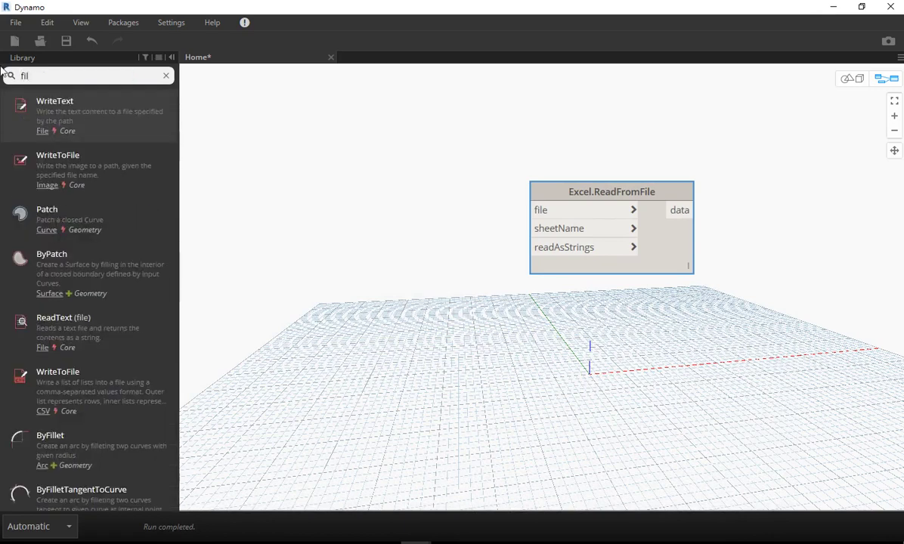
type("e")
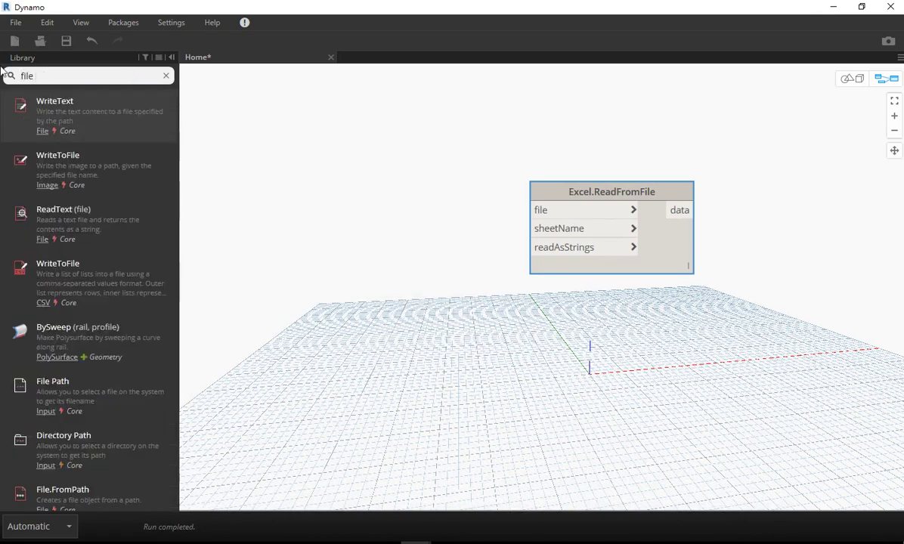
type(" path")
left_click(71, 138)
middle_click_drag(586, 329, 680, 340)
mouse_move(609, 282)
left_mouse_down()
mouse_move(339, 191)
mouse_move(363, 195)
left_mouse_up()
left_click(272, 263)
left_click_drag(57, 76, 40, 77)
type("file f")
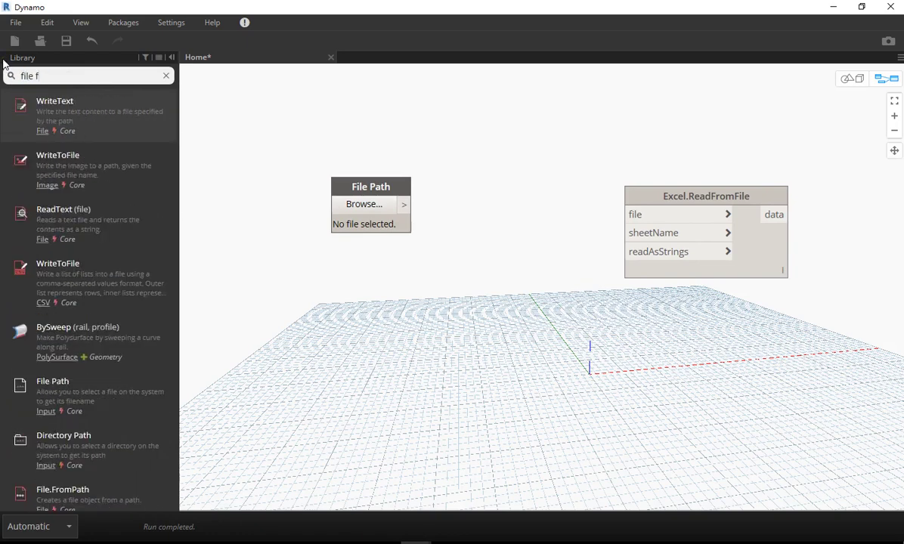
type("rom")
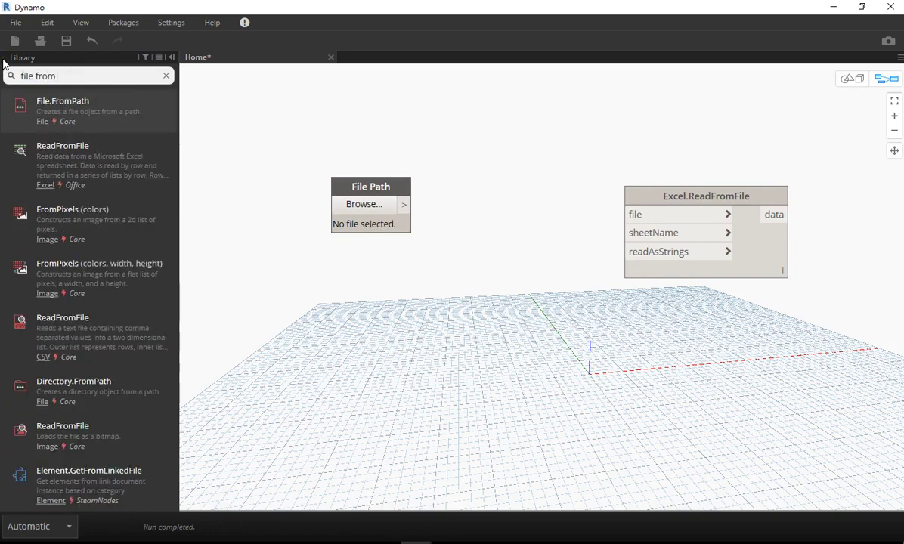
type(" pa")
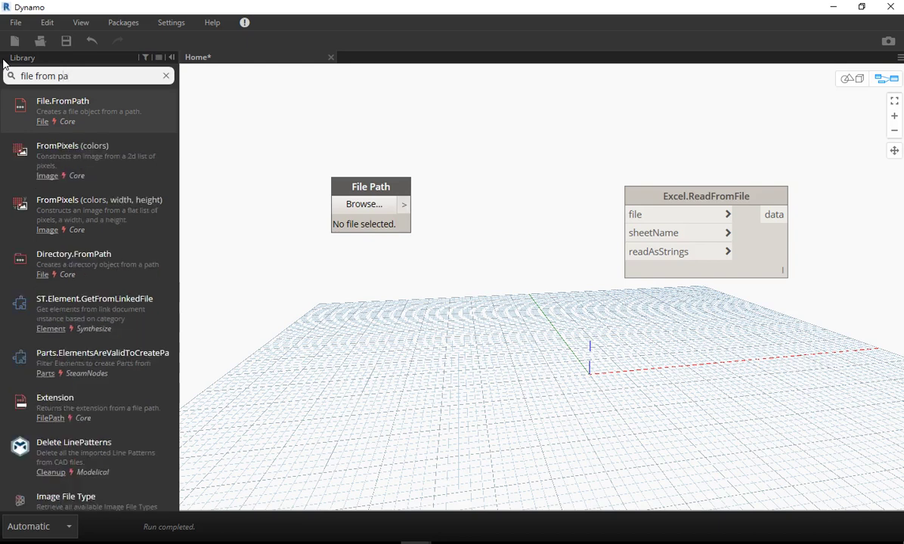
type("th")
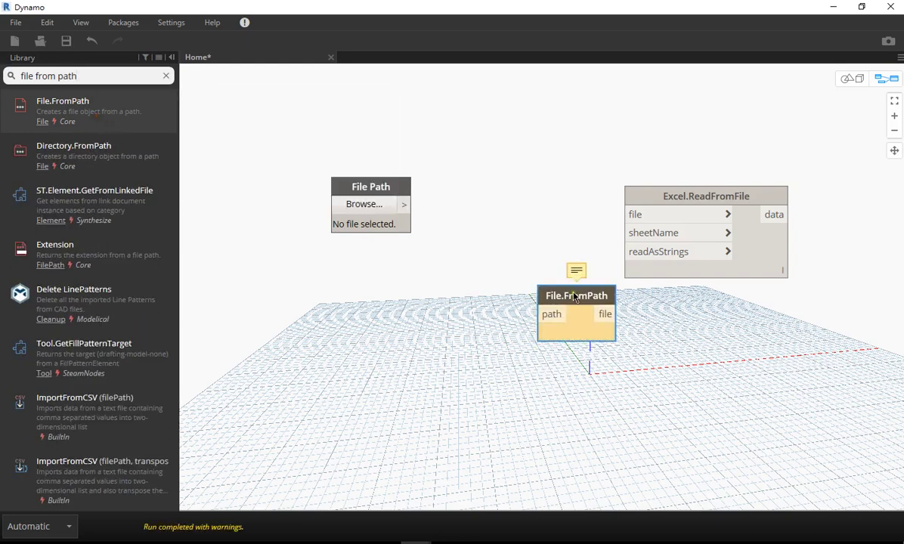
left_click_drag(559, 296, 507, 192)
left_click(339, 184)
left_click_drag(339, 183, 320, 150)
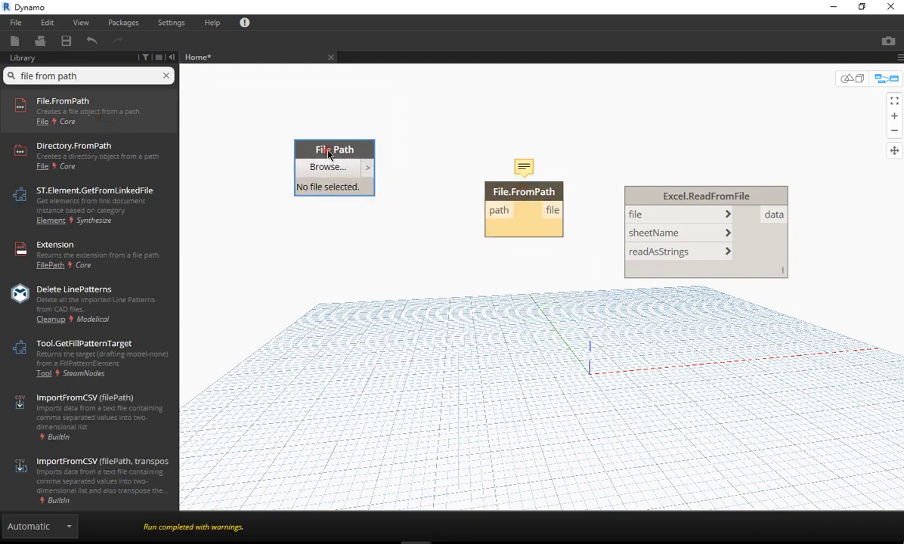
mouse_move(543, 198)
left_mouse_down()
mouse_move(519, 195)
mouse_move(527, 197)
left_mouse_up()
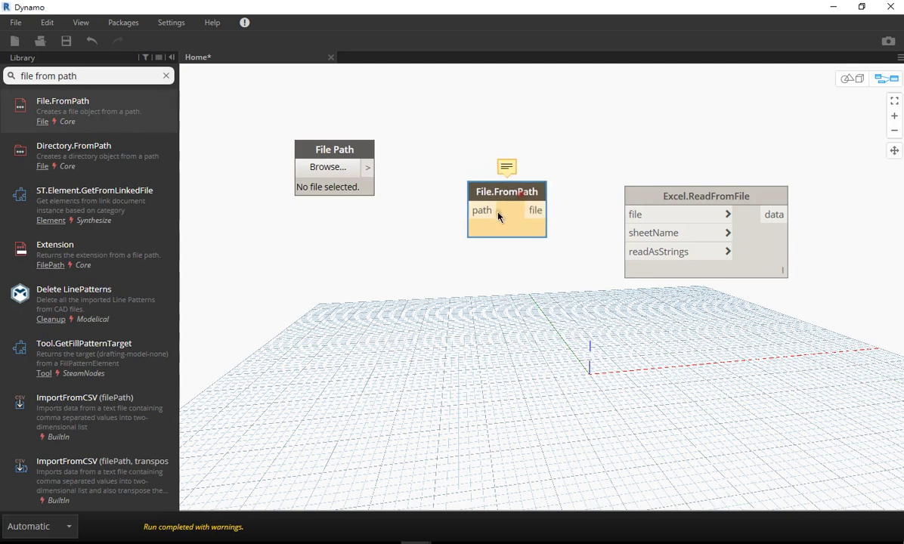
Wire File Path into File.FromPath, and File.FromPath into Excel.ReadFromFile's file input.
left_click(366, 168)
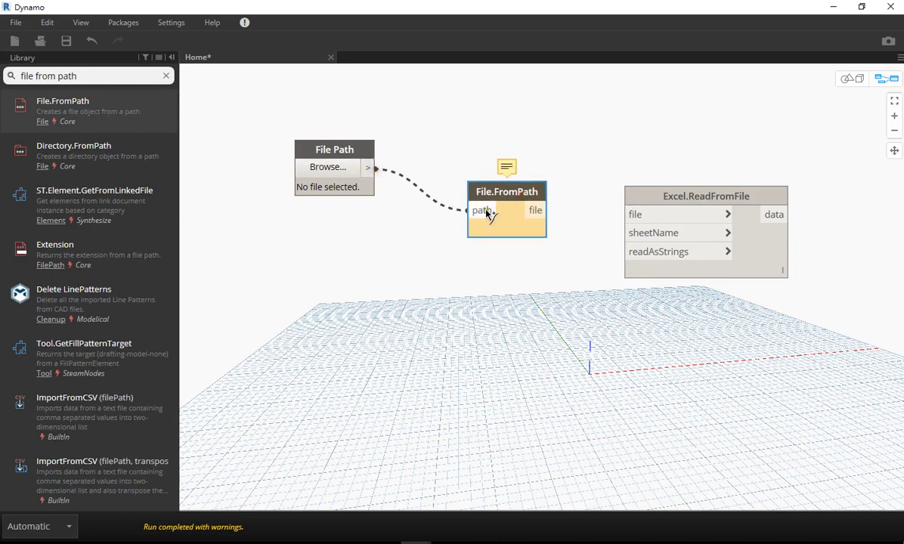
left_click(470, 210)
left_click(542, 211)
left_click(625, 214)
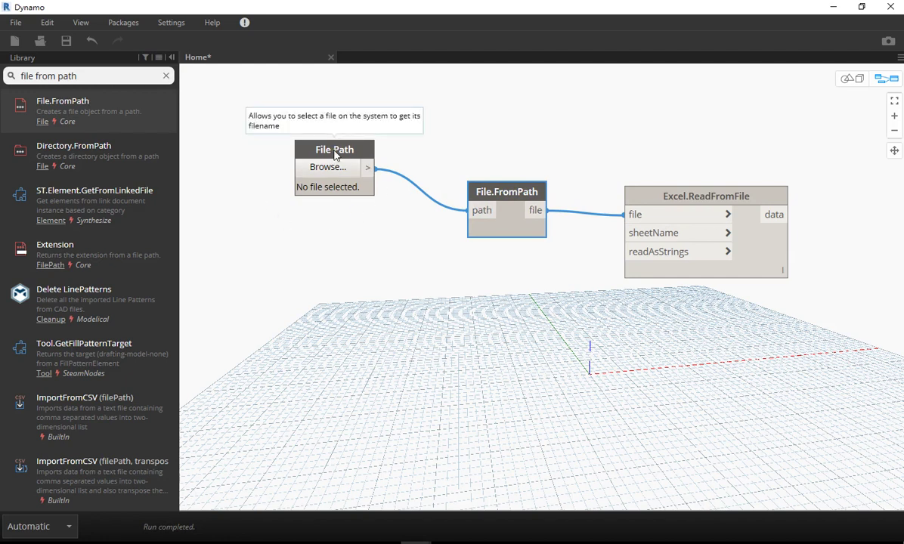
middle_click_drag(482, 256, 404, 245)
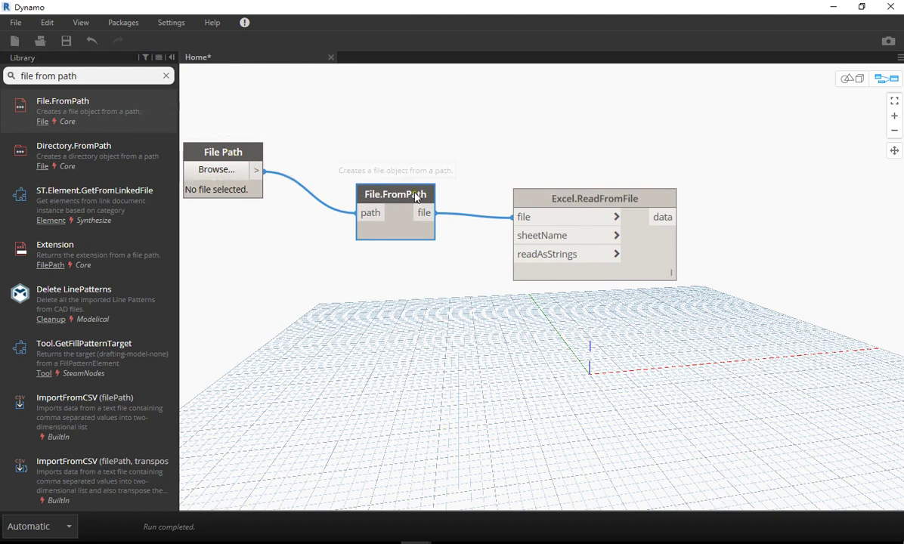
left_click(540, 218)
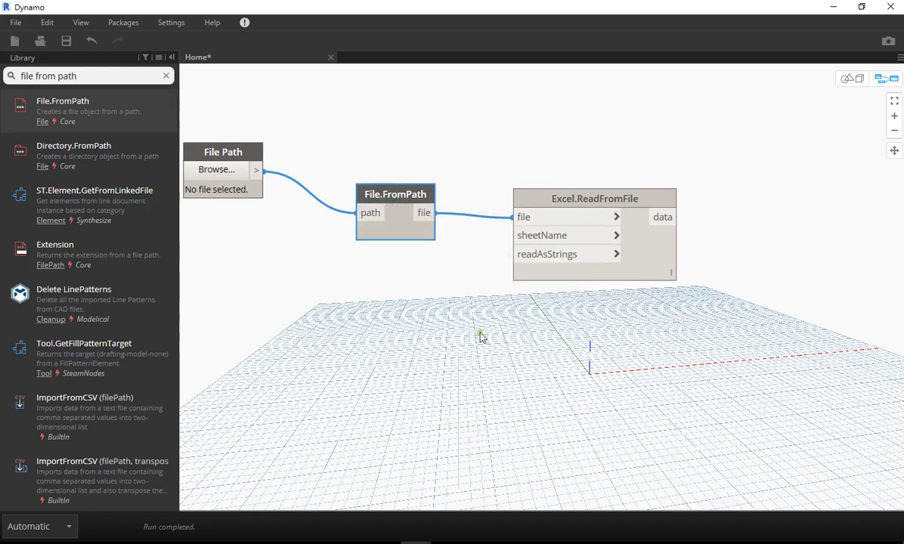
middle_click_drag(464, 347, 521, 283)
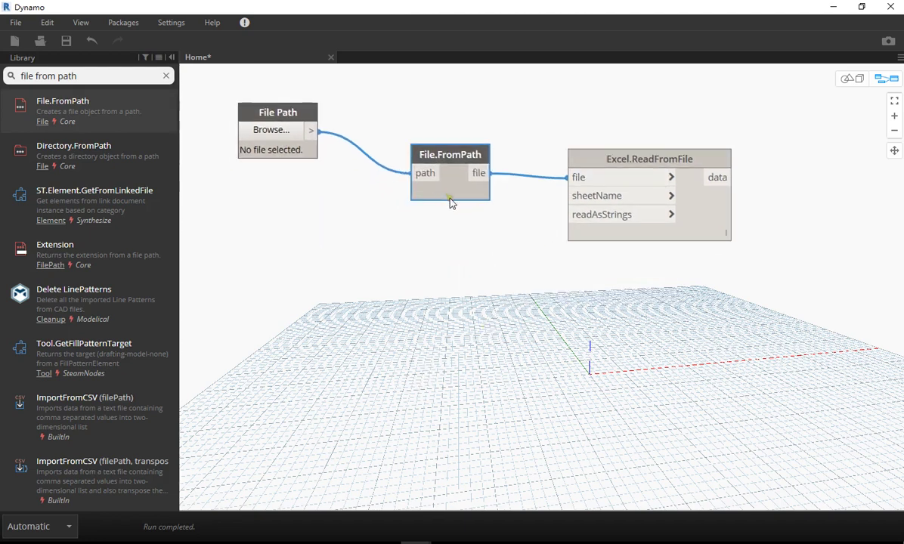
Add a String node and connect it to Excel.ReadFromFile's sheetName input.
key("ctrl+a")
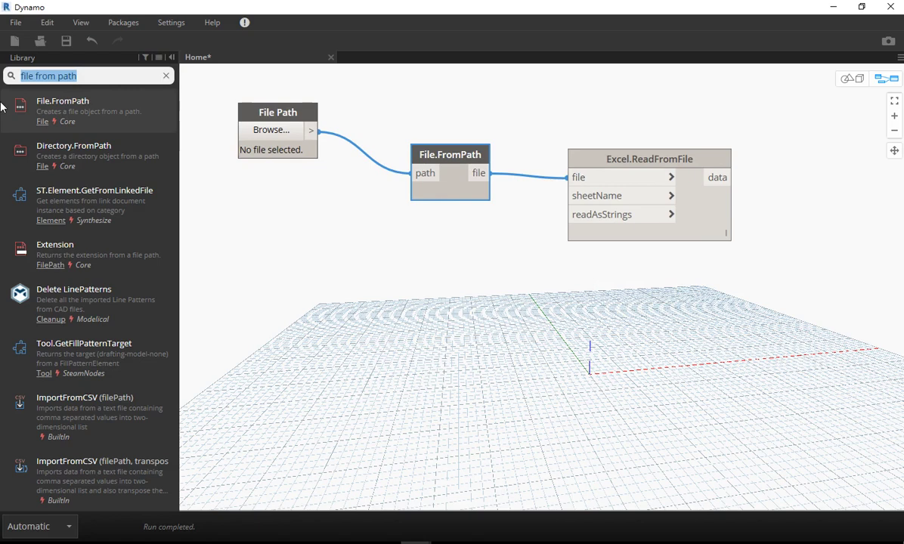
type("string")
left_click(37, 105)
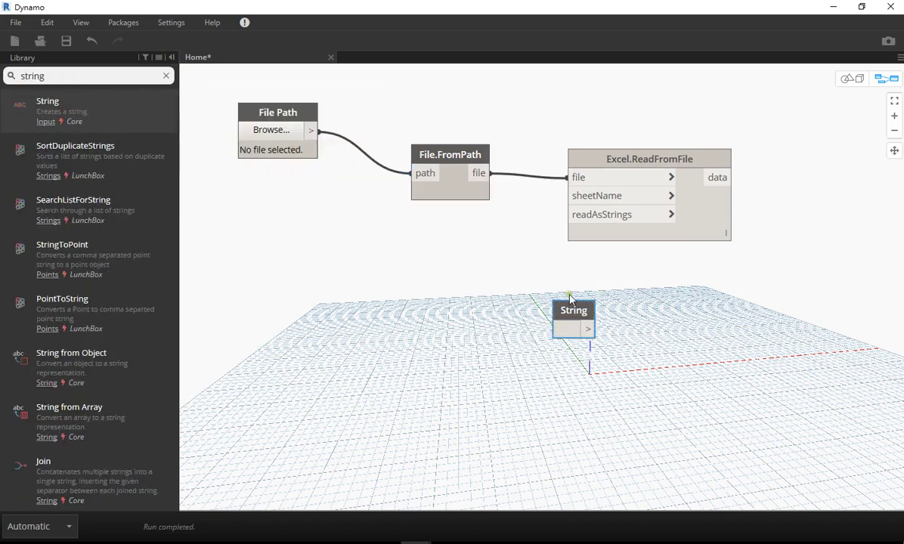
left_click_drag(570, 299, 413, 254)
left_click(431, 283)
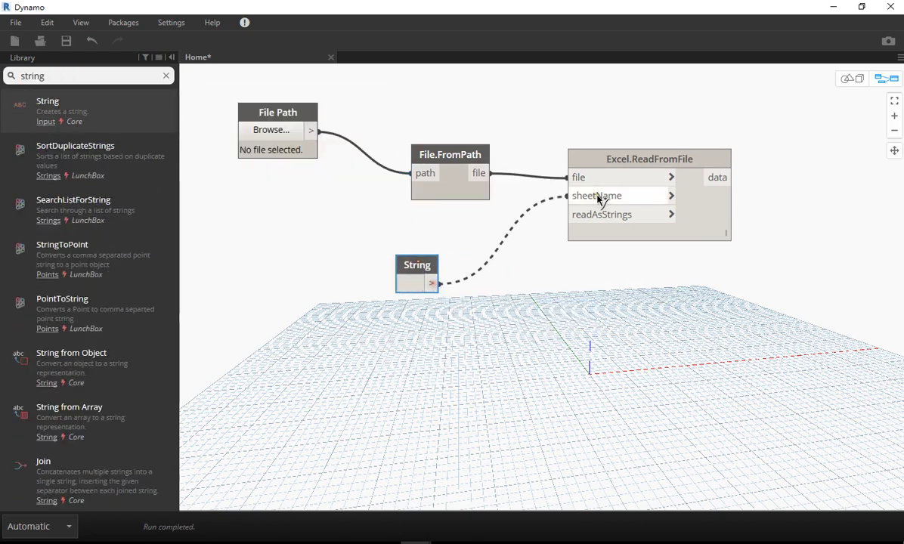
left_click(594, 197)
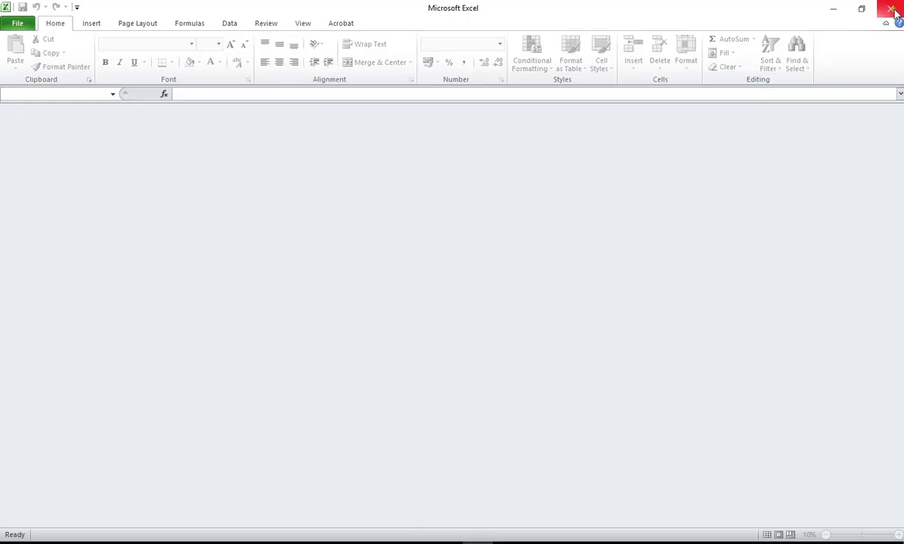
Close the empty Excel window and open Levels and Elevations.xlsx from its folder.
left_click(890, 7)
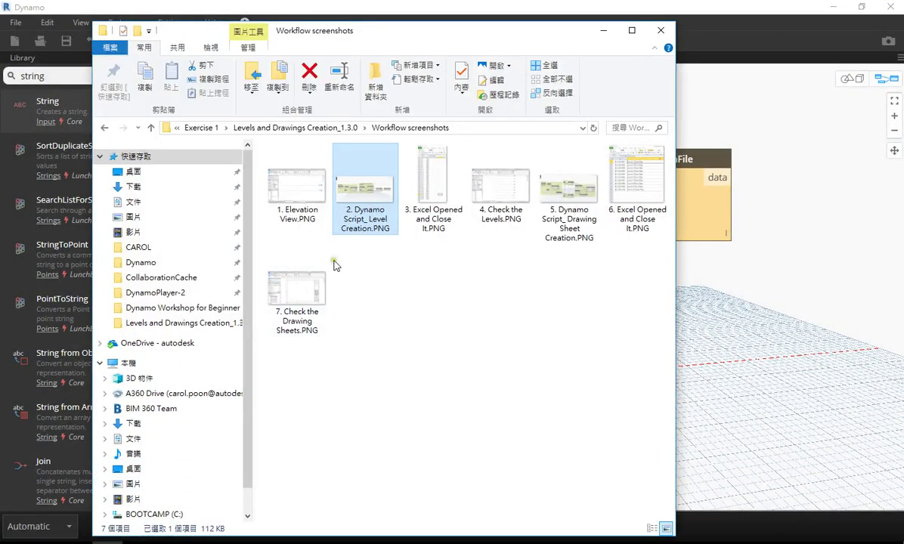
left_click(301, 127)
double_click(312, 232)
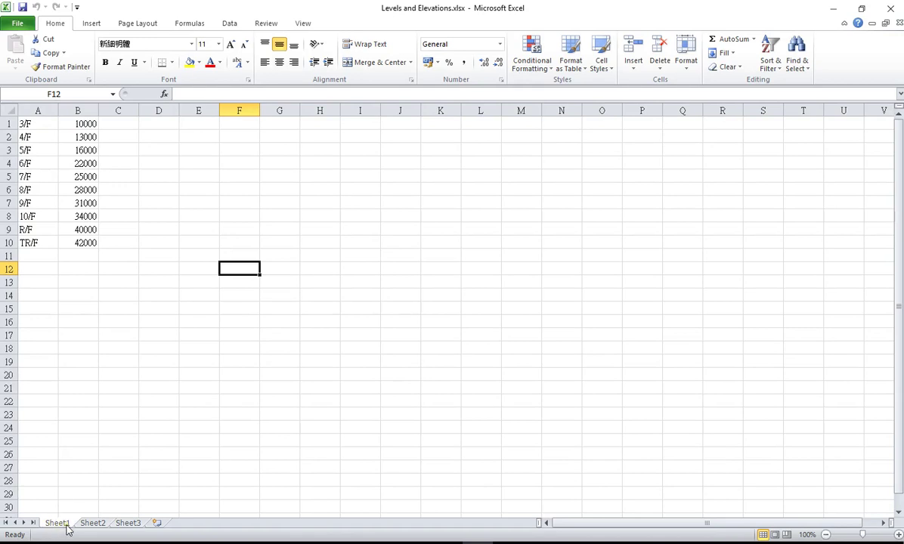
mouse_move(414, 538)
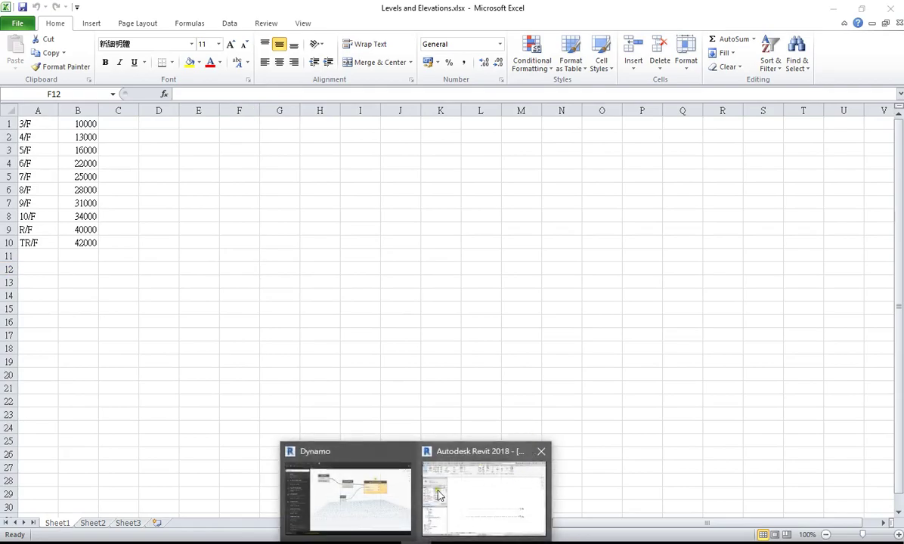
left_click(453, 477)
Set the String node's value to Sheet1.
left_click(415, 281)
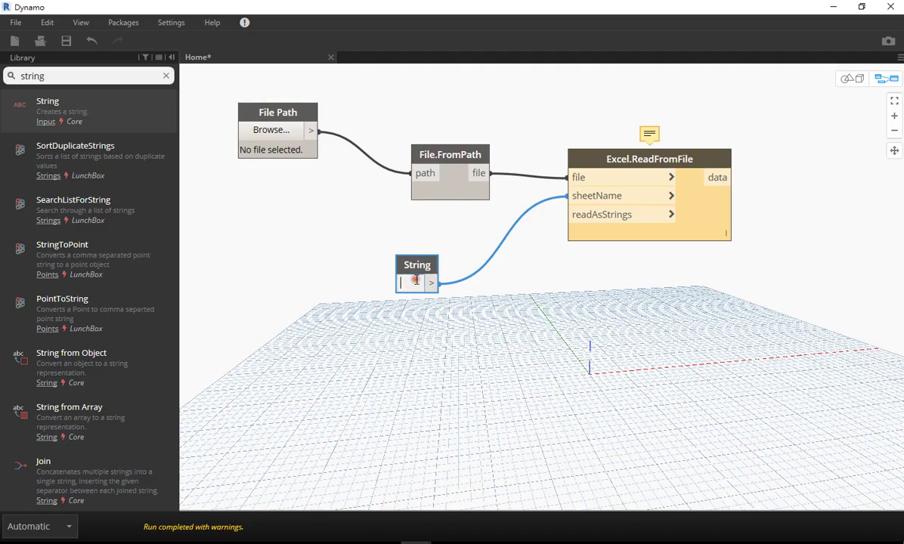
type("Sheet1")
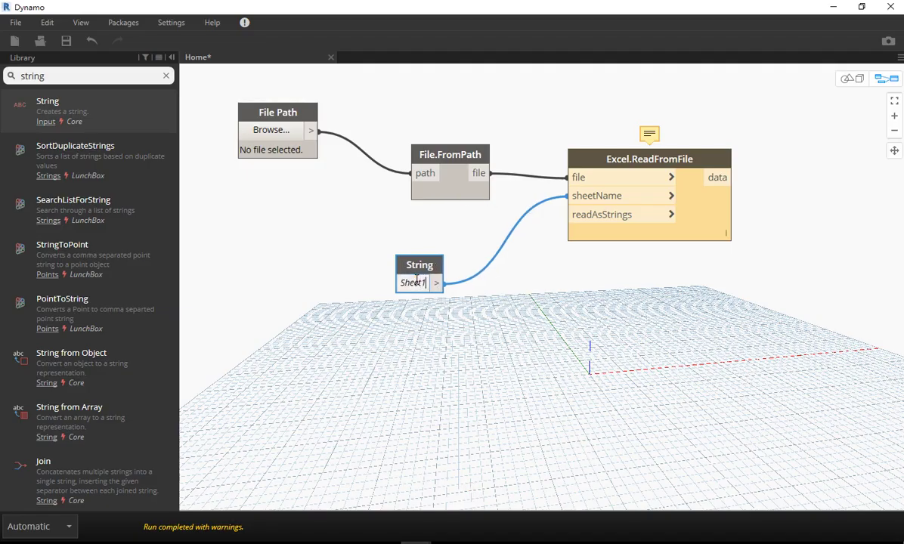
left_click(659, 327)
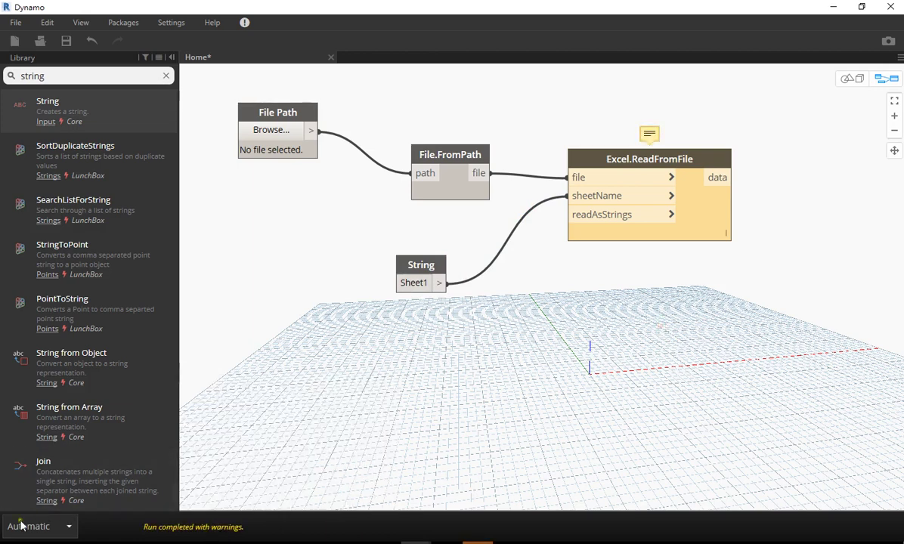
Switch the graph's run mode from Automatic to Manual.
left_click(63, 529)
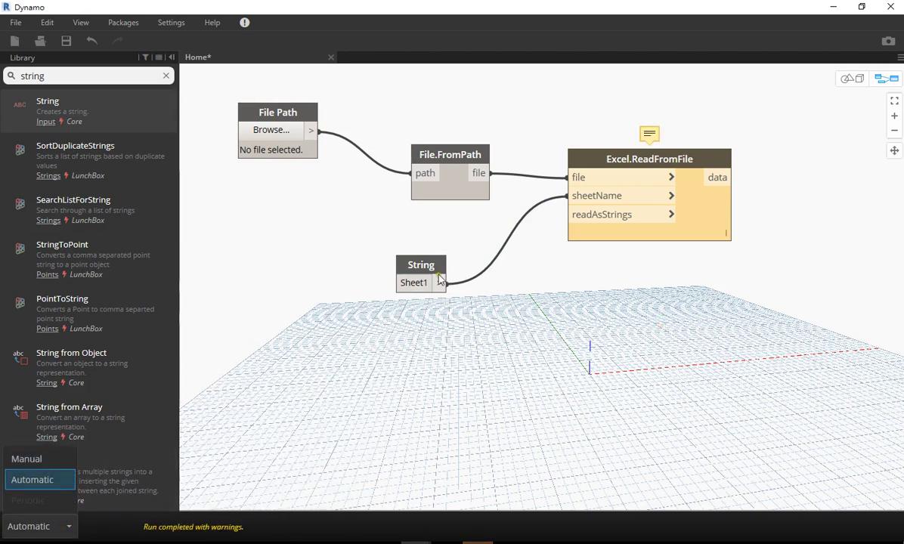
left_click(448, 370)
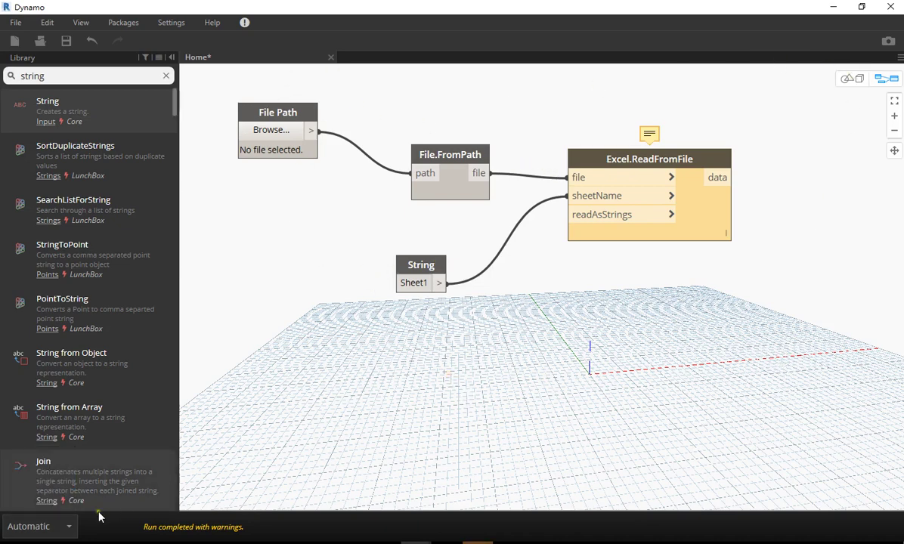
left_click(69, 530)
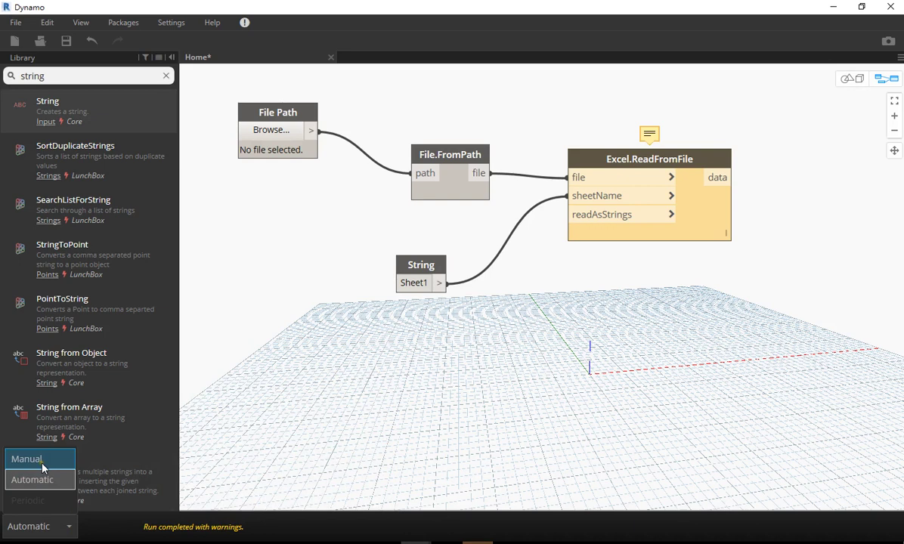
left_click(19, 463)
scroll(435, 384, "down", 2)
scroll(421, 370, "up", 1)
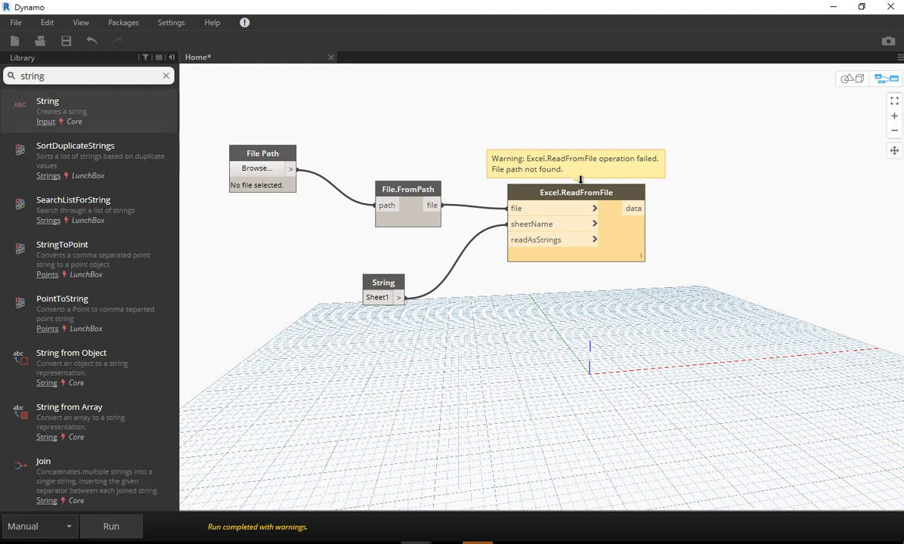
left_click(260, 169)
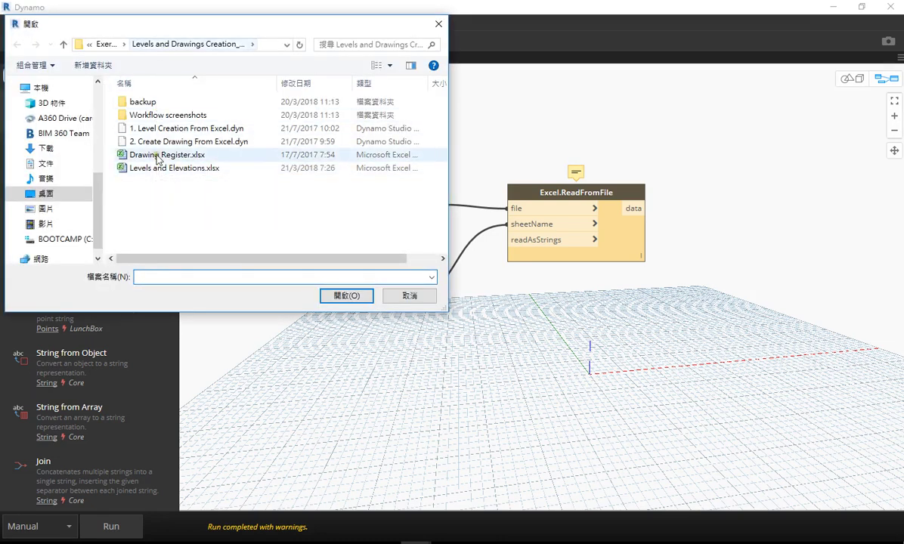
Point File Path to Levels and Elevations.xlsx, move it clear of File.FromPath, and select all four nodes.
left_click(160, 170)
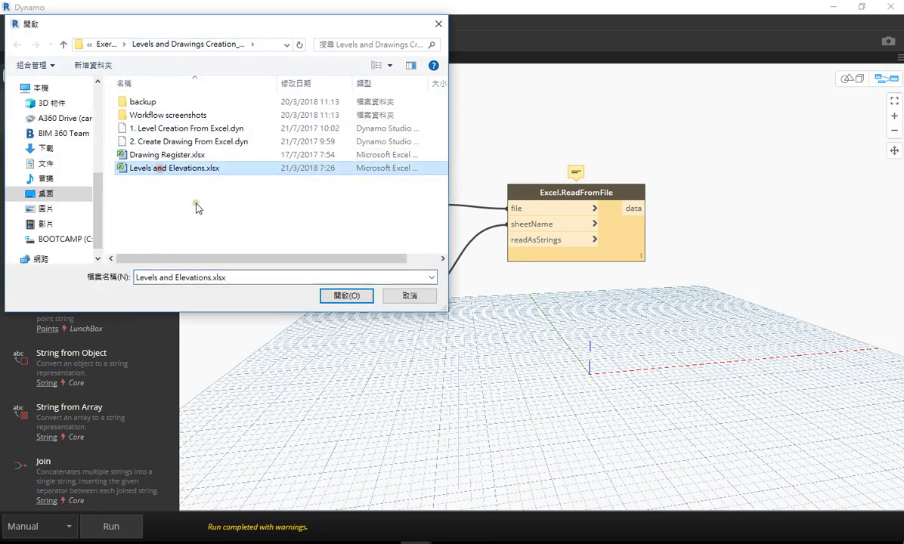
left_click(351, 299)
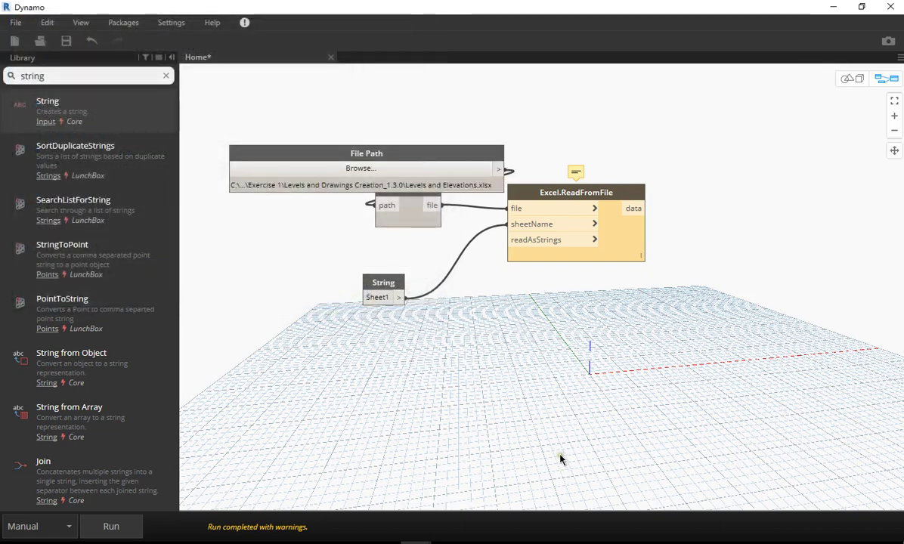
middle_click_drag(523, 424, 577, 431)
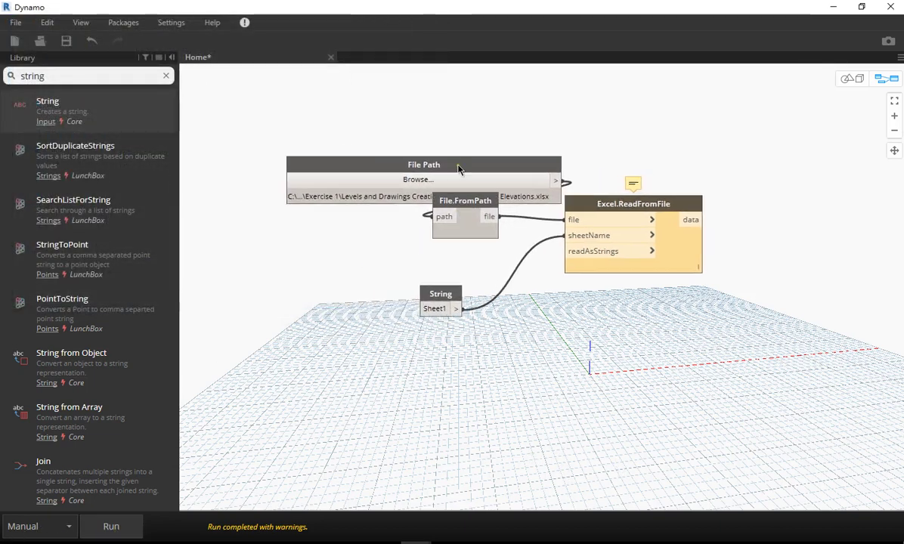
left_click_drag(458, 166, 325, 127)
scroll(672, 191, "up", 1)
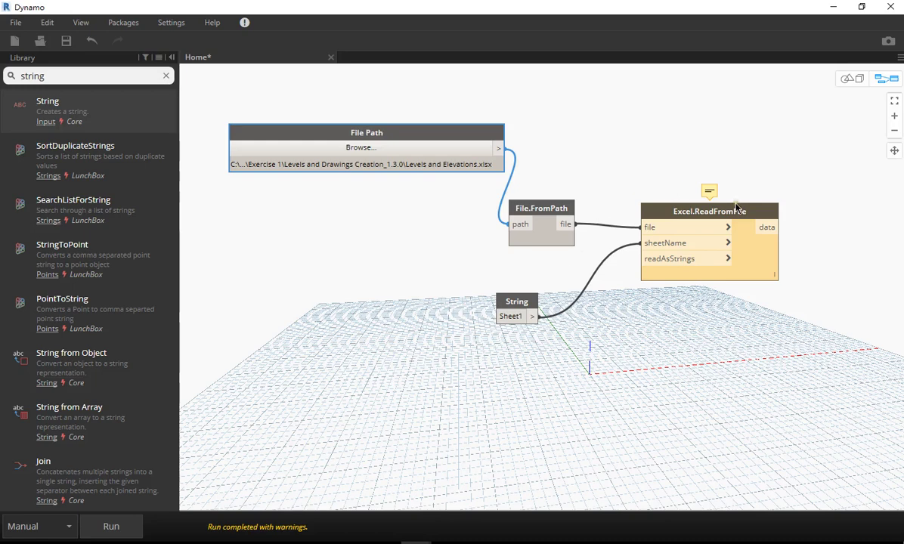
scroll(641, 343, "down", 1)
scroll(647, 344, "down", 1)
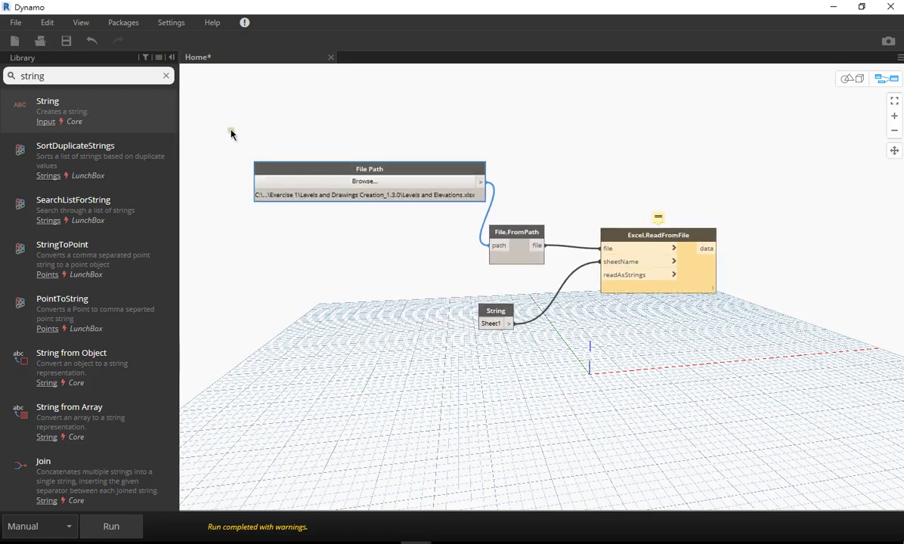
left_click_drag(202, 120, 788, 386)
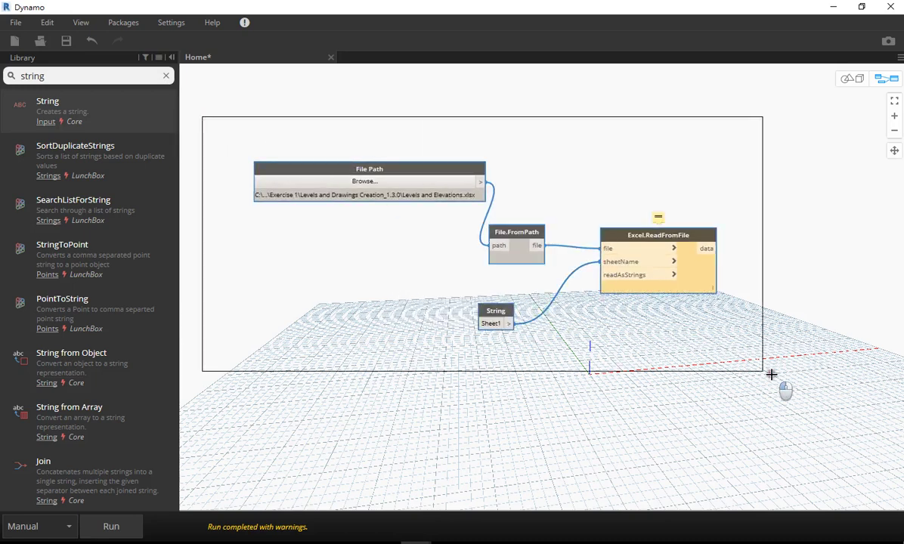
Group the four selected nodes and title the group 'Excel Input'.
right_click(580, 180)
left_click(630, 313)
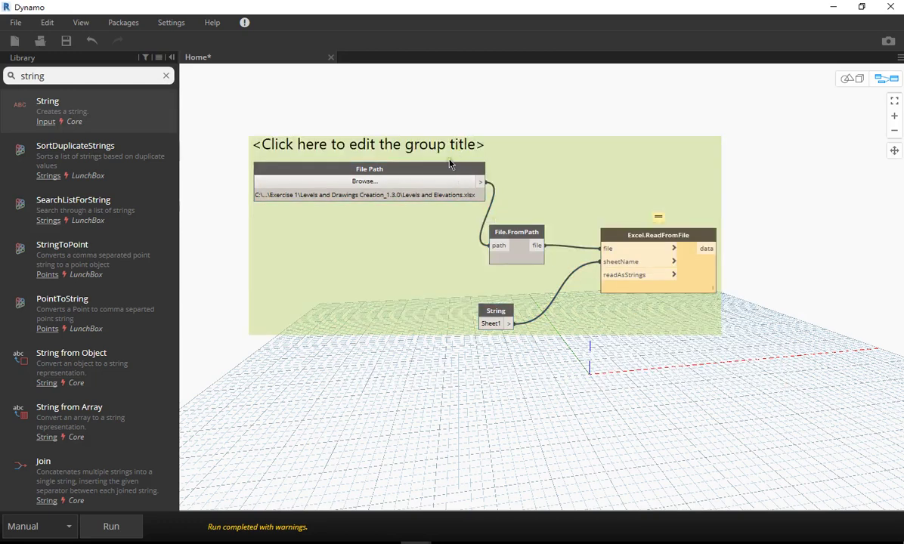
double_click(452, 146)
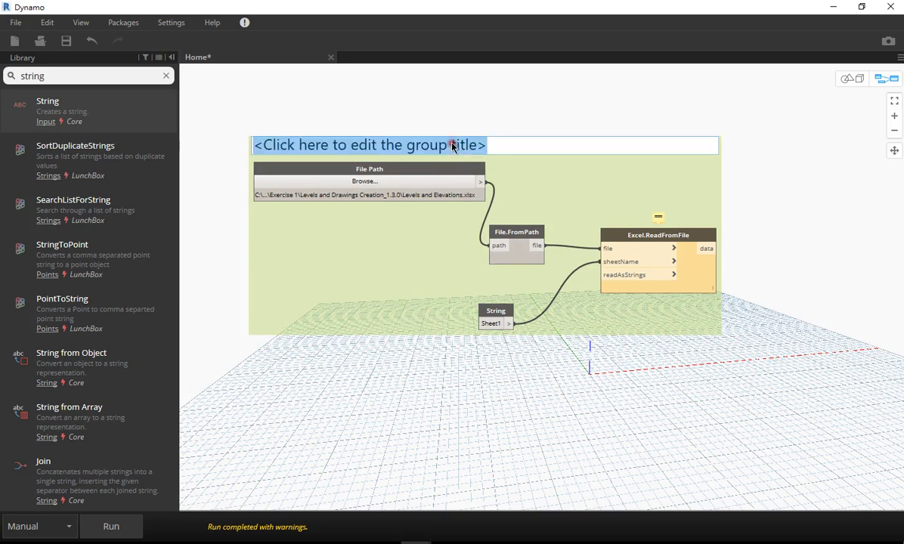
type("Excel")
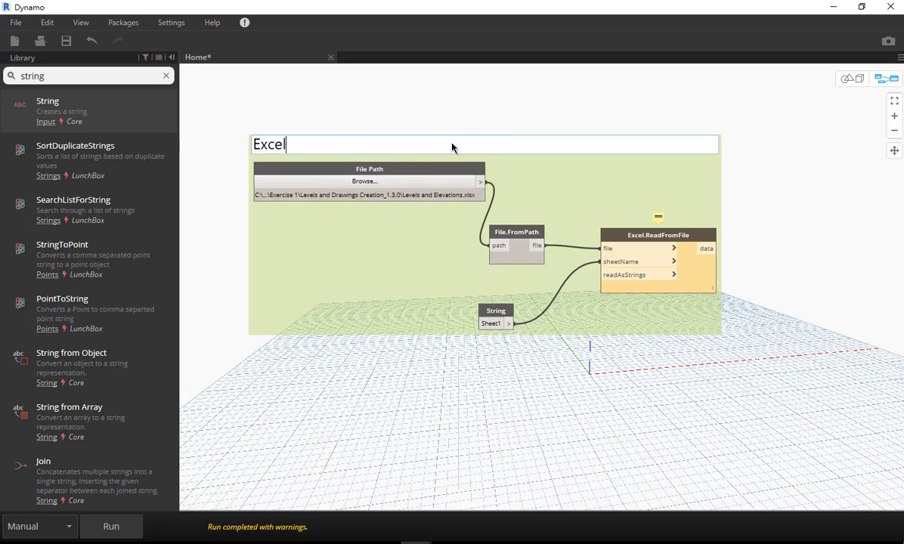
type(" Input")
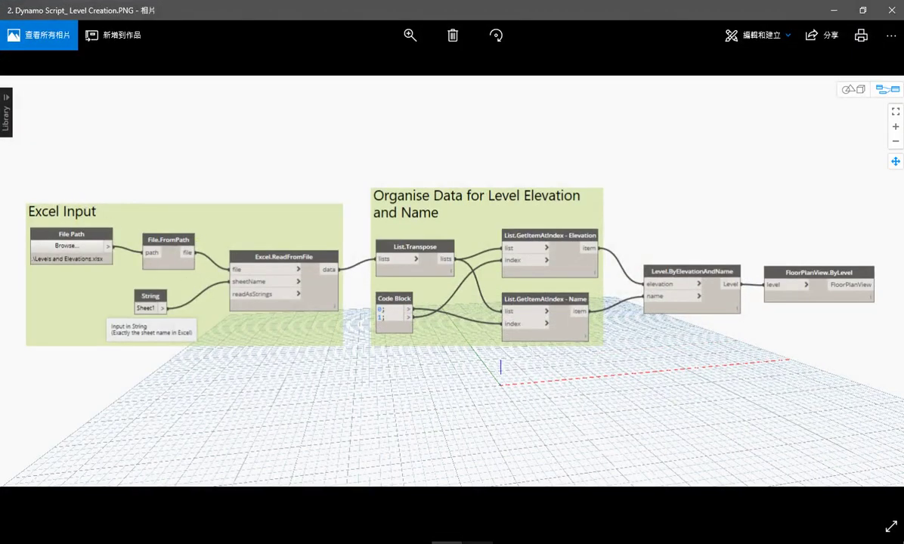
key("Left")
key("Right")
left_click(836, 9)
Move the Excel Input group left, add a List.Transpose node and feed it Excel.ReadFromFile's data.
left_click_drag(586, 154, 488, 132)
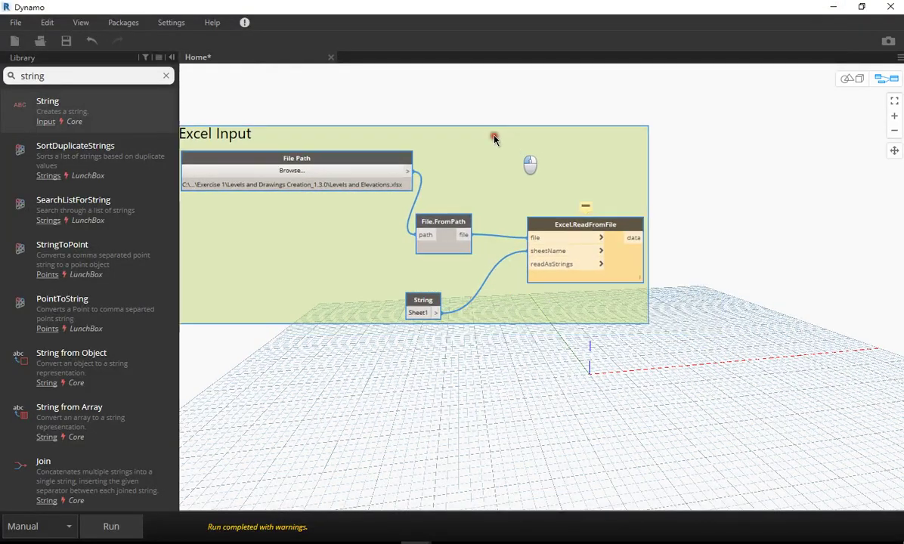
middle_click_drag(707, 304, 503, 262)
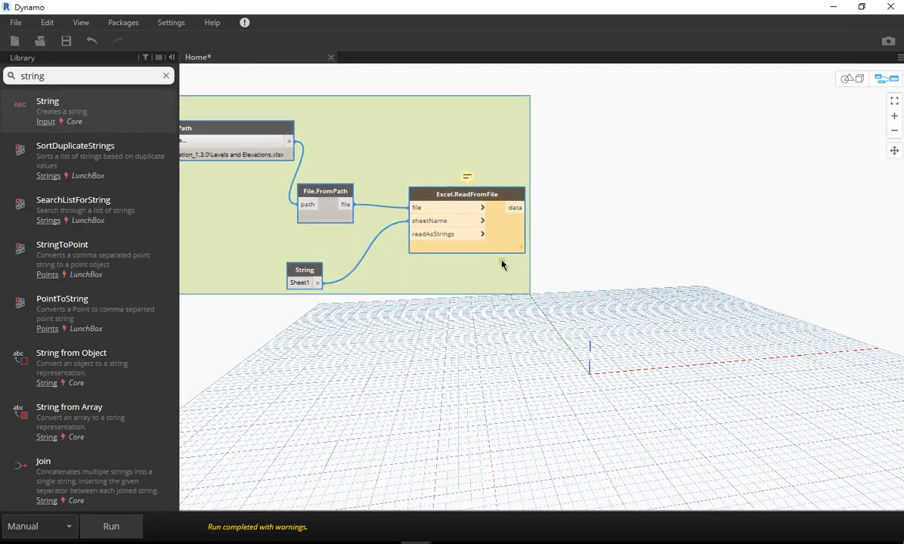
left_click_drag(119, 76, 1, 80)
type("list.tra")
key("Return")
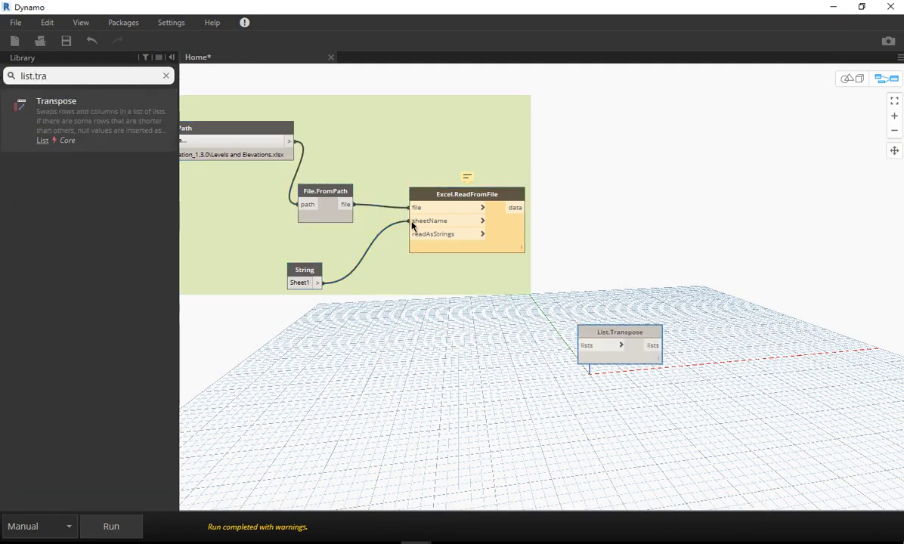
left_click_drag(642, 346, 656, 221)
middle_click_drag(490, 313, 415, 314)
left_click_drag(450, 207, 507, 217)
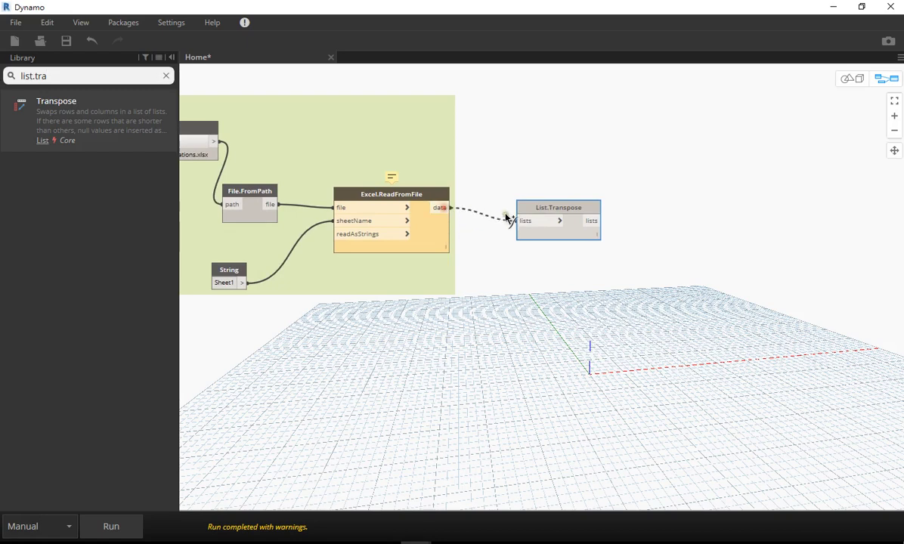
left_click(519, 221)
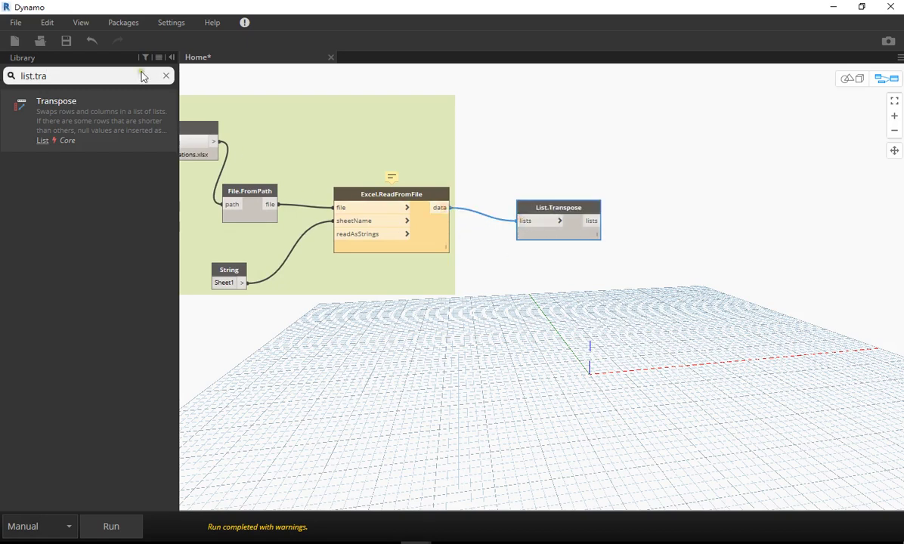
Add two List.GetItemAtIndex nodes to the right of List.Transpose.
left_click_drag(138, 76, 16, 89)
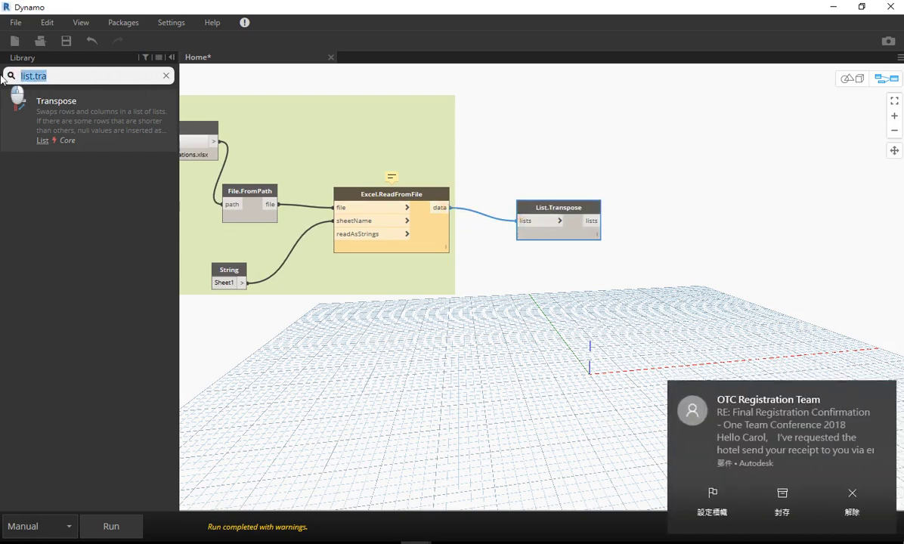
left_click(858, 511)
left_click_drag(85, 79, 2, 84)
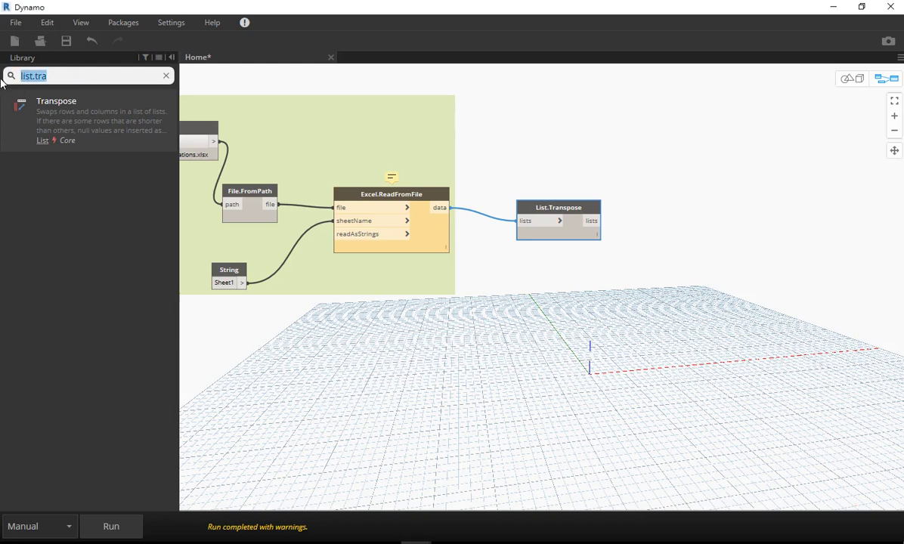
type("get an ")
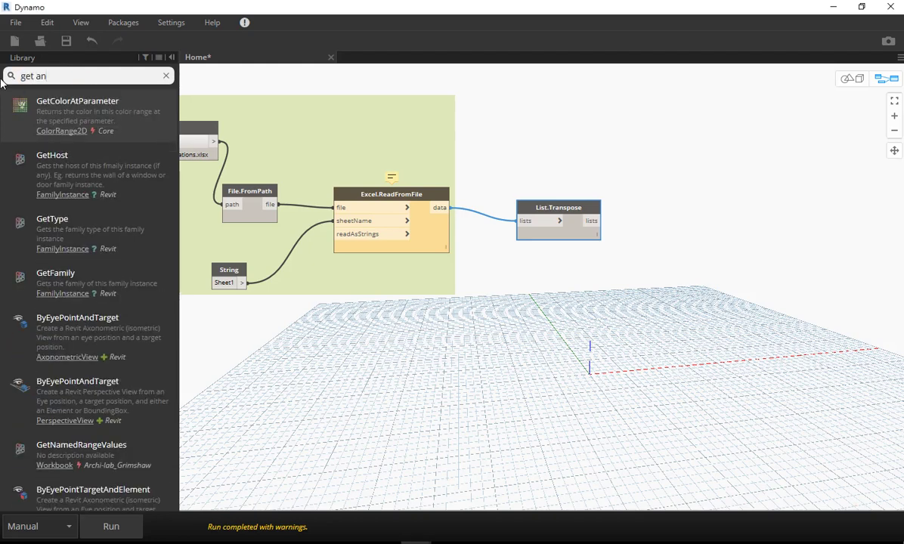
type("item")
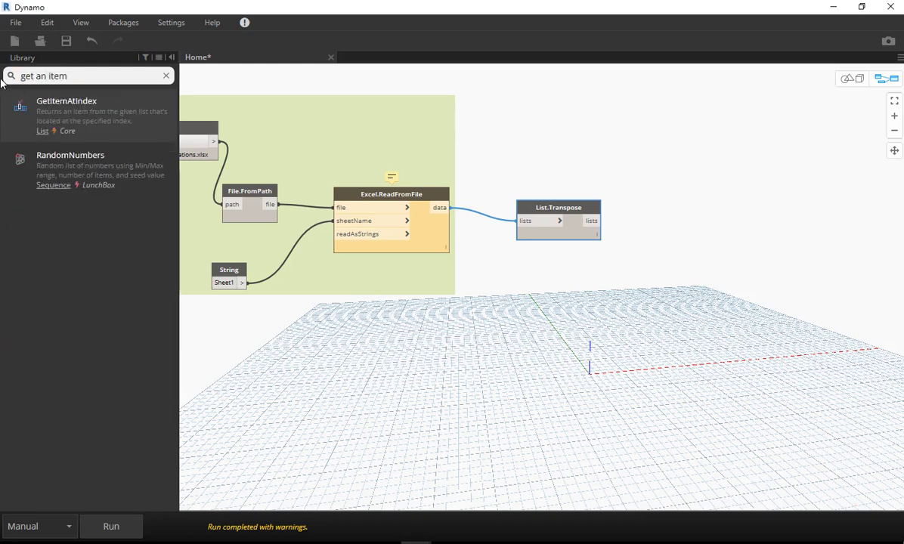
left_click(29, 110)
mouse_move(571, 262)
left_mouse_down()
mouse_move(752, 179)
mouse_move(721, 156)
left_mouse_up()
left_click(34, 120)
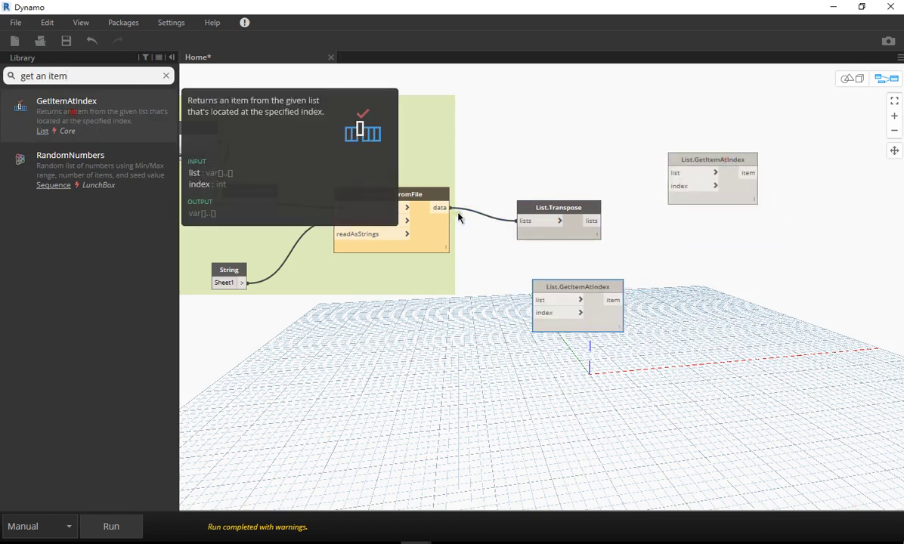
left_click_drag(616, 300, 761, 278)
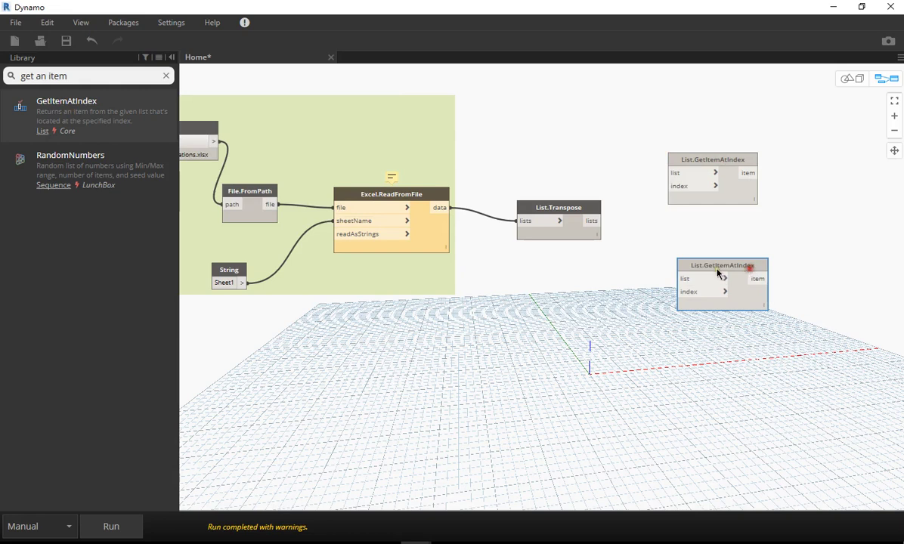
Wire List.Transpose into both GetItemAtIndex list inputs and add a Code Block holding 0 and 1;.
left_click_drag(594, 220, 670, 173)
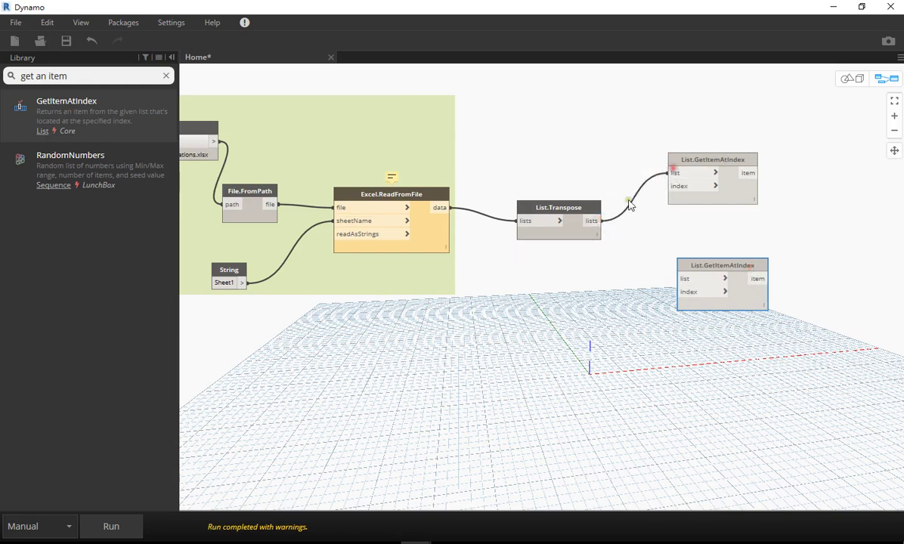
left_click_drag(591, 222, 679, 278)
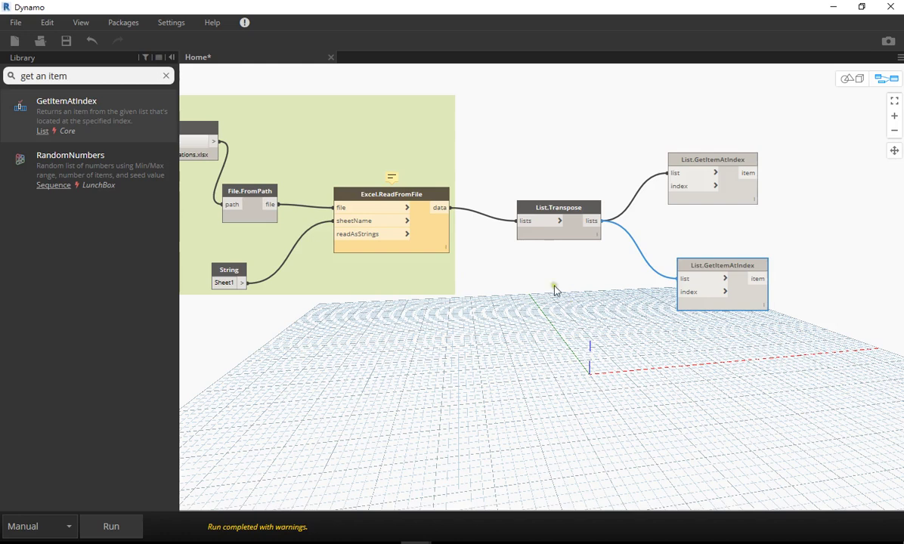
double_click(575, 289)
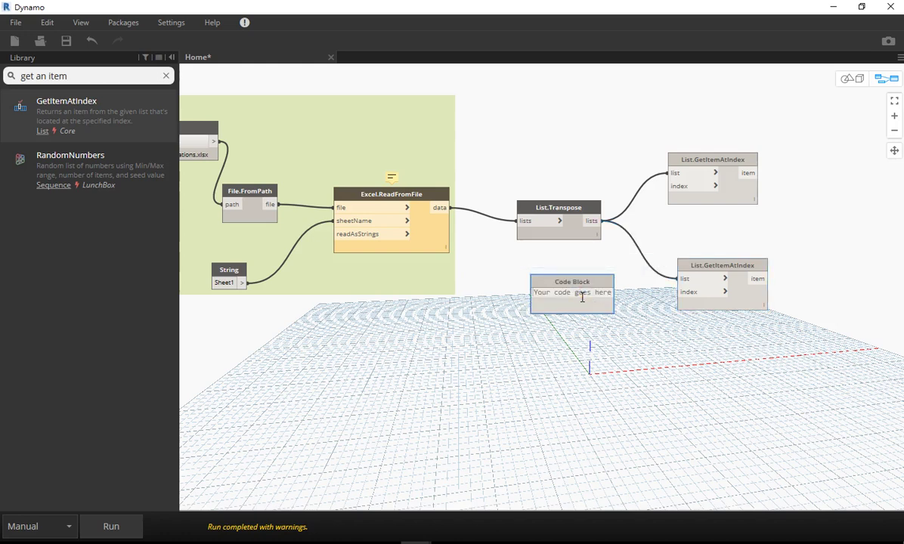
type("0;")
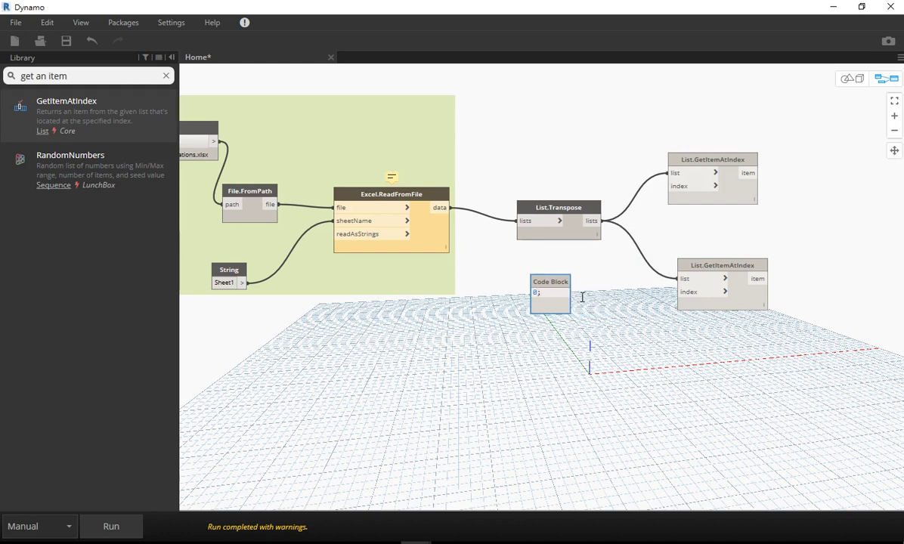
key("Return")
type("1;")
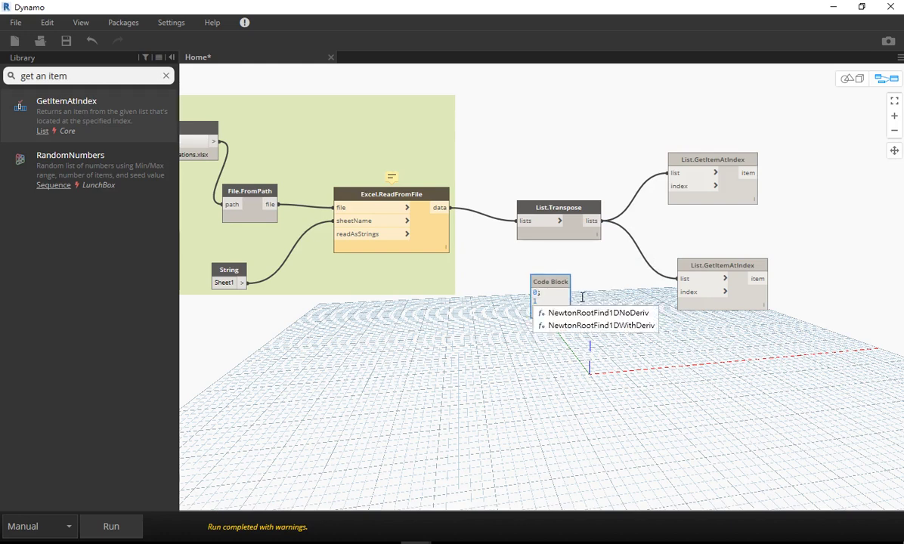
left_click(580, 297)
Run the graph and pan back toward the file input nodes.
scroll(578, 335, "up", 2)
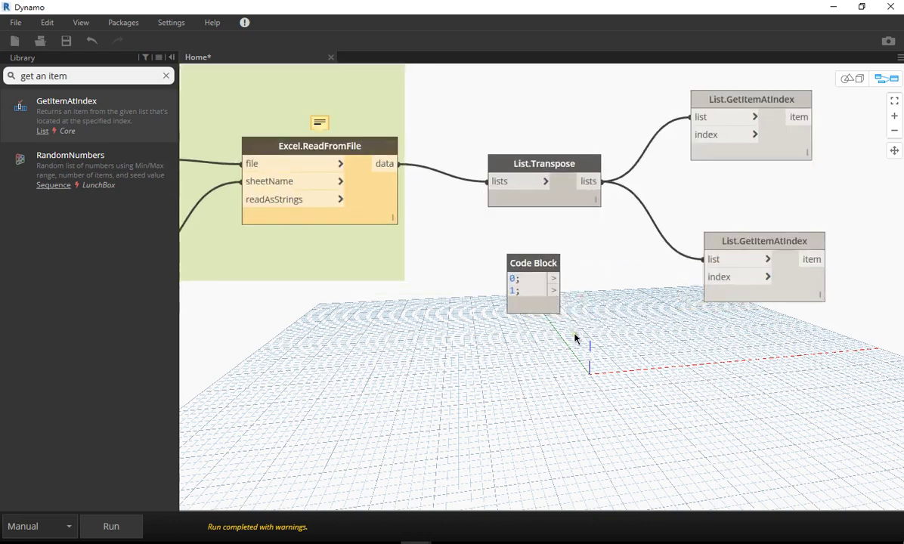
scroll(552, 351, "up", 2)
scroll(519, 364, "up", 1)
middle_click_drag(488, 215, 553, 203)
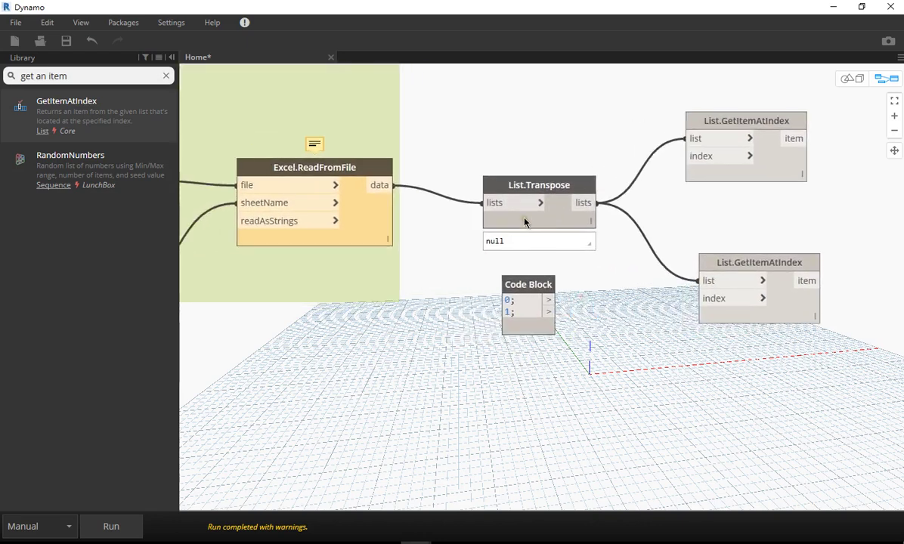
left_click(112, 526)
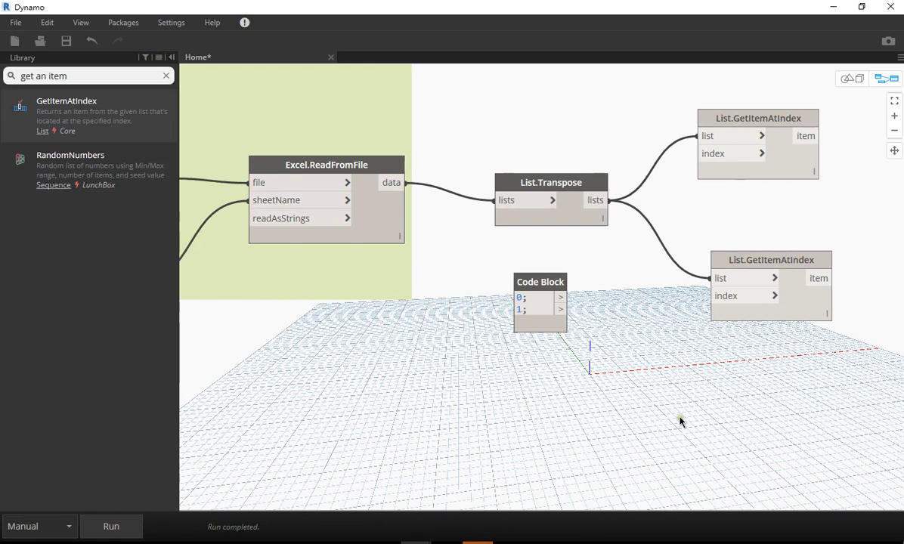
scroll(642, 400, "down", 1)
mouse_move(602, 380)
middle_mouse_down()
mouse_move(748, 377)
mouse_move(599, 381)
middle_mouse_up()
scroll(748, 378, "down", 2)
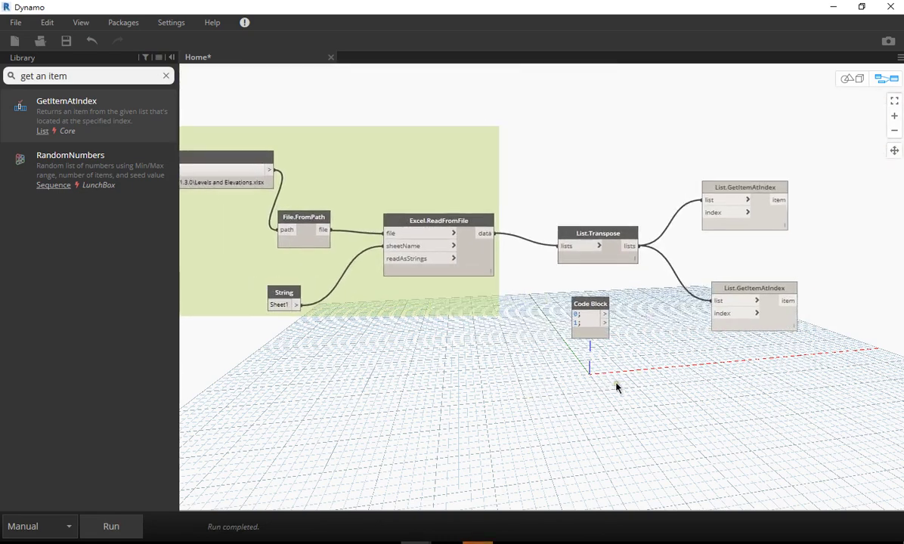
scroll(487, 271, "up", 1)
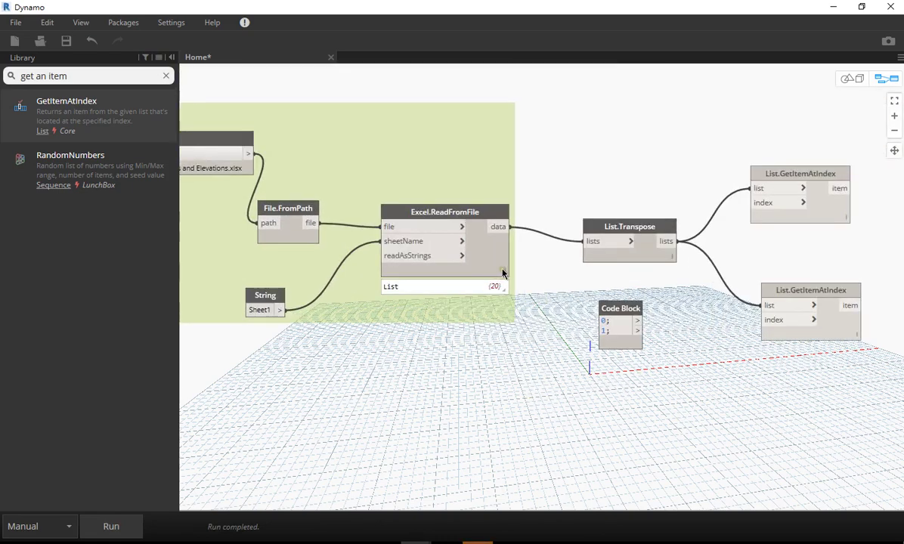
Expand and inspect the Excel.ReadFromFile preview, then bring up Levels and Elevations.xlsx.
middle_click_drag(502, 272, 529, 274)
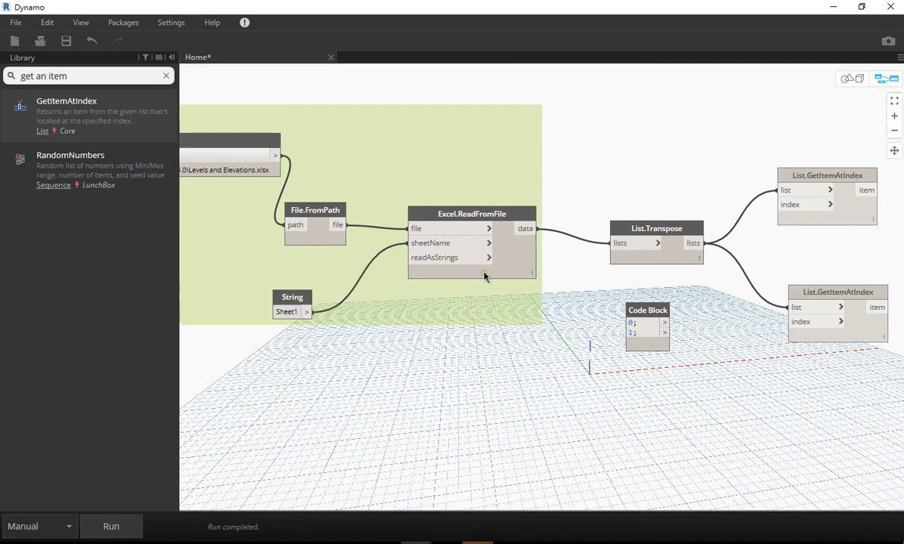
scroll(532, 277, "up", 1)
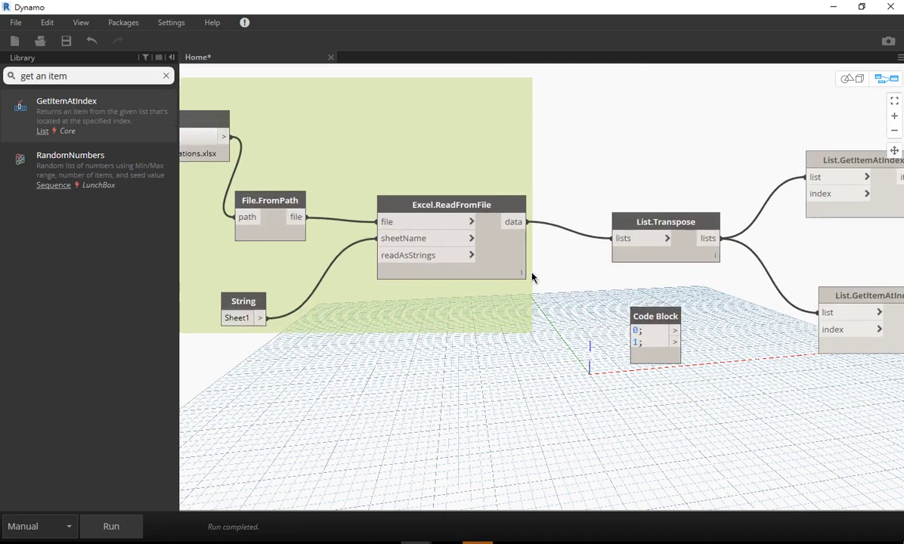
left_click(511, 293)
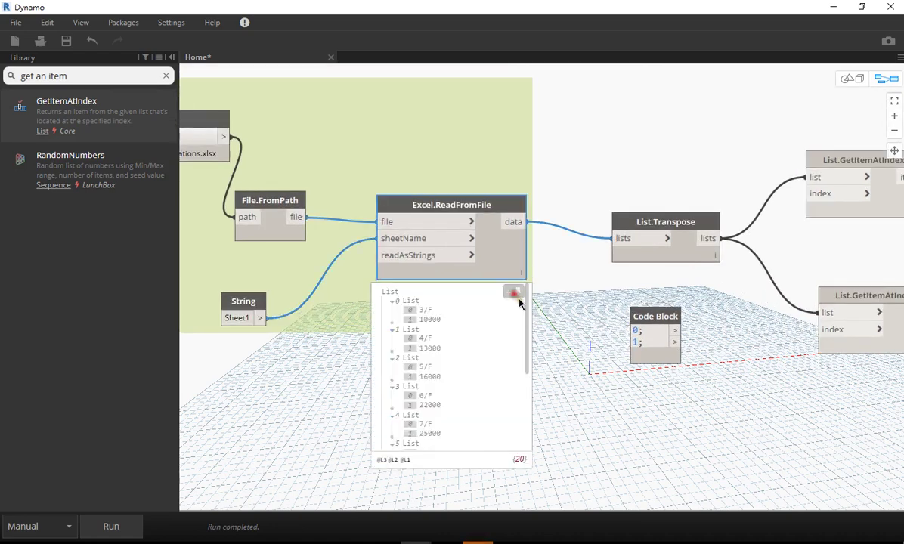
middle_click_drag(540, 312, 545, 274)
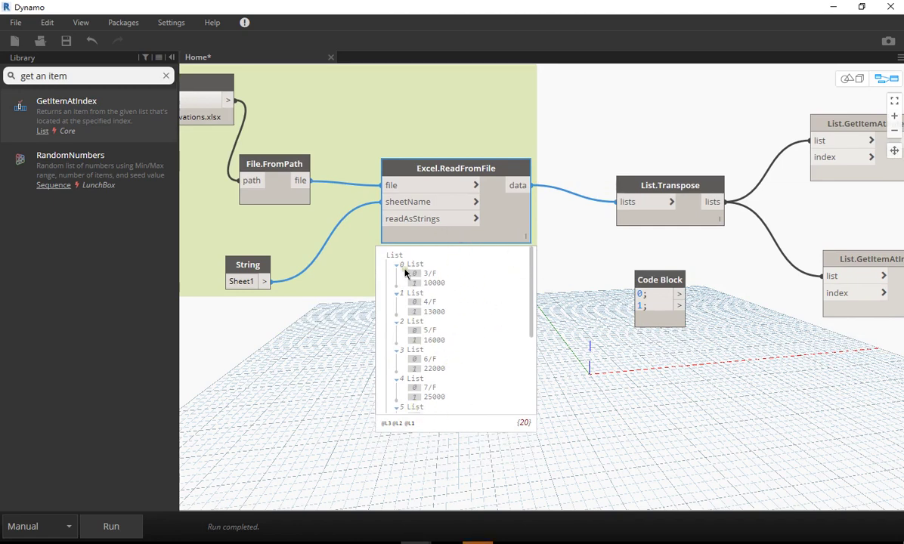
mouse_move(535, 274)
left_mouse_down()
mouse_move(539, 325)
mouse_move(535, 268)
left_mouse_up()
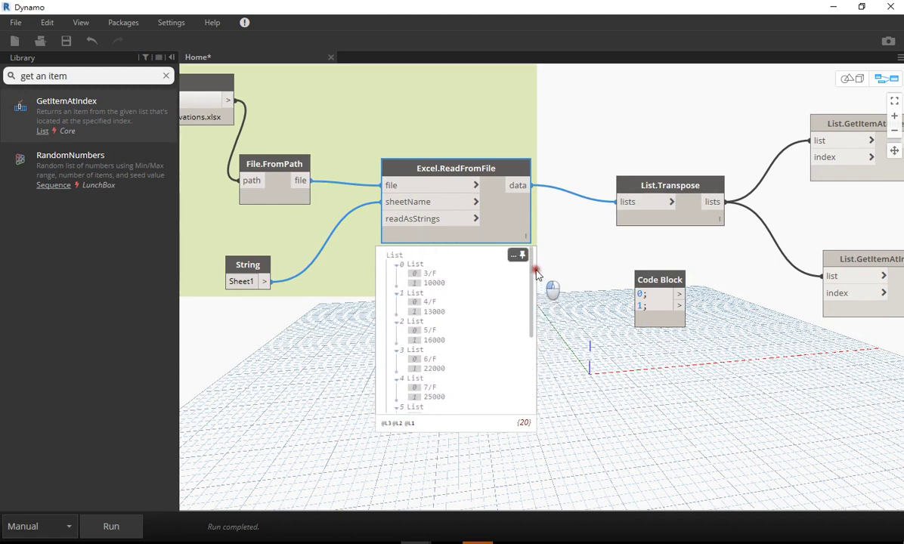
left_click(439, 275)
left_click(430, 535)
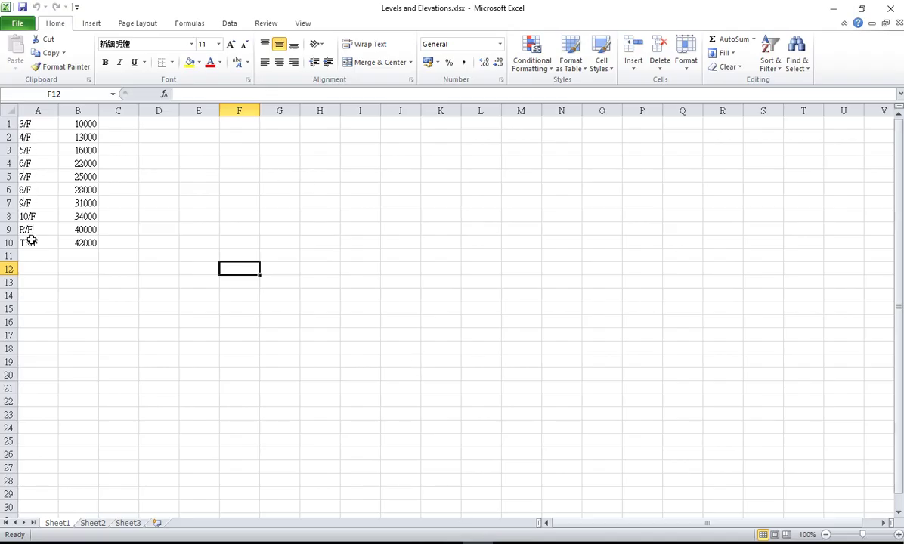
Snap Excel to the right half and Dynamo to the left to compare them.
key("super+Right")
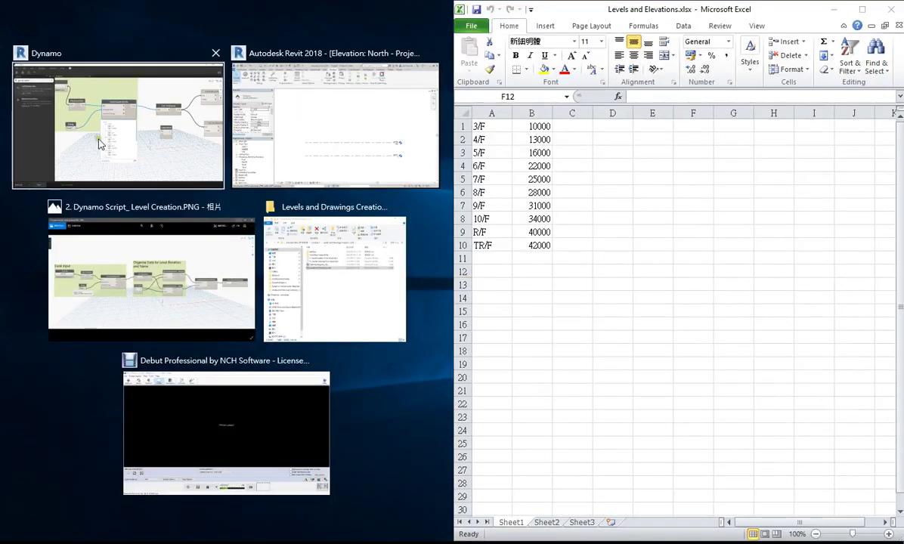
left_click(92, 128)
middle_click_drag(401, 462, 308, 454)
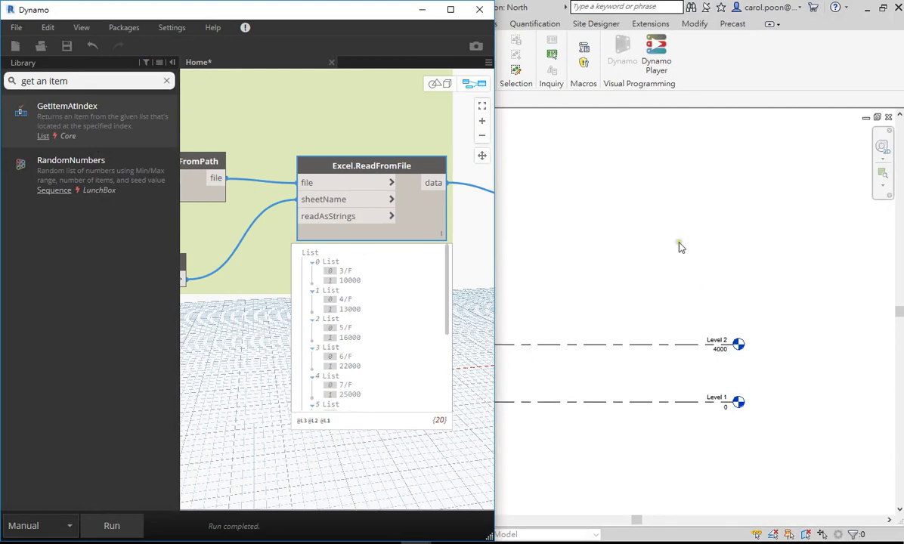
left_click(417, 542)
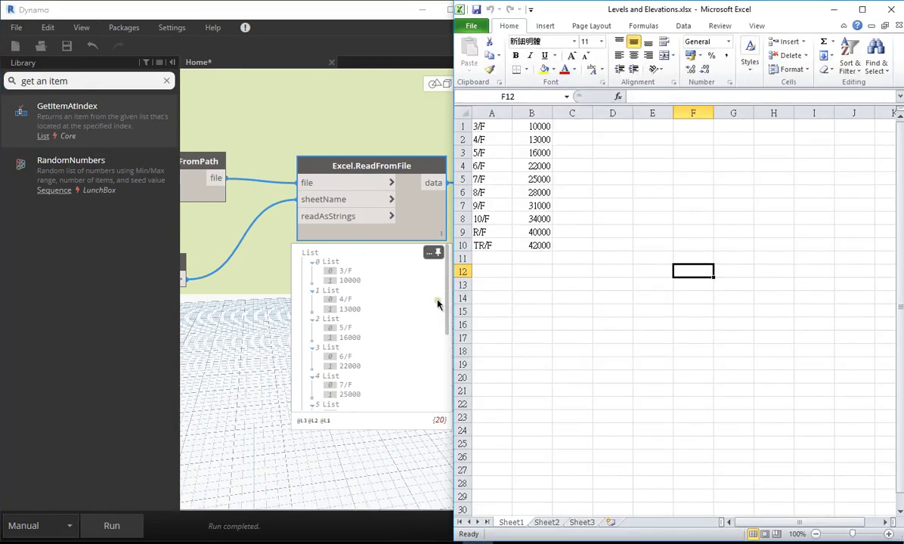
middle_click_drag(258, 409, 198, 393)
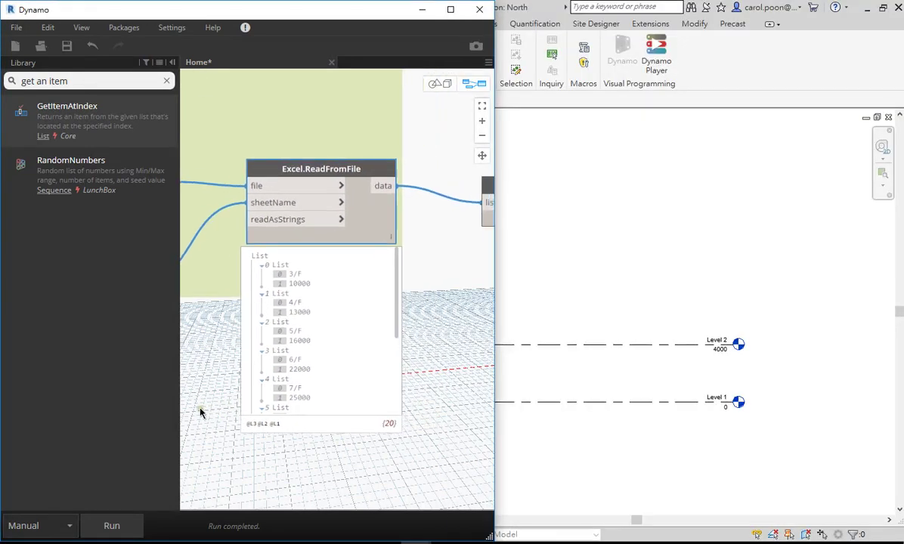
key("alt+Tab")
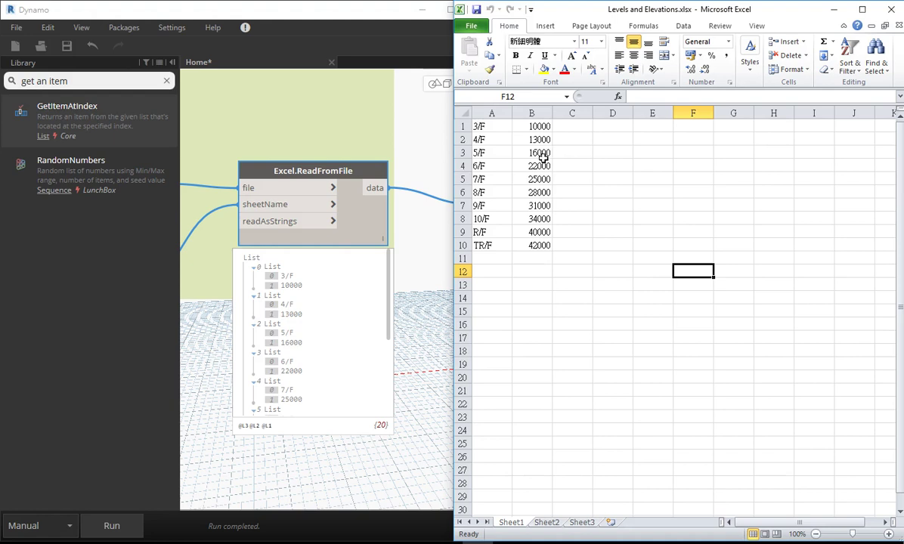
Scroll through the ReadFromFile preview, then bring List.Transpose and the Code Block into view.
mouse_move(313, 340)
left_click_drag(390, 302, 384, 393)
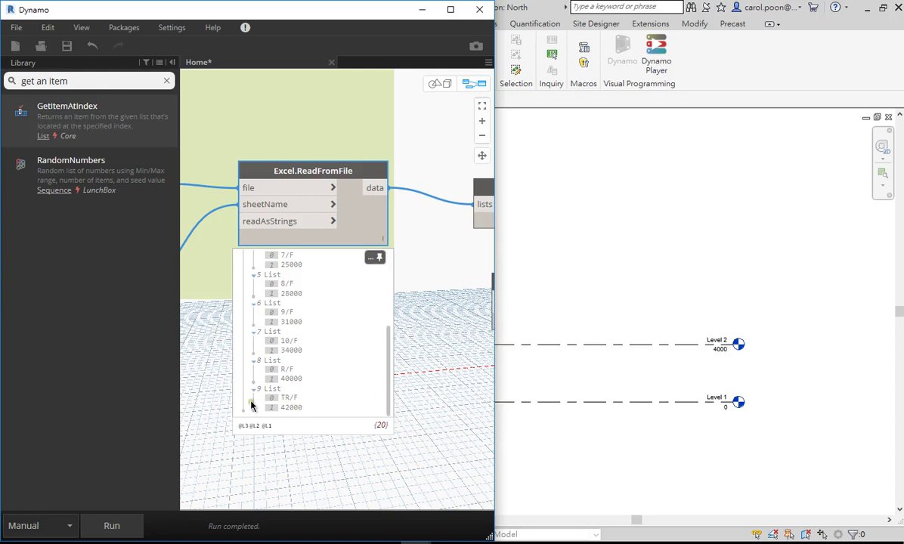
left_click(390, 364)
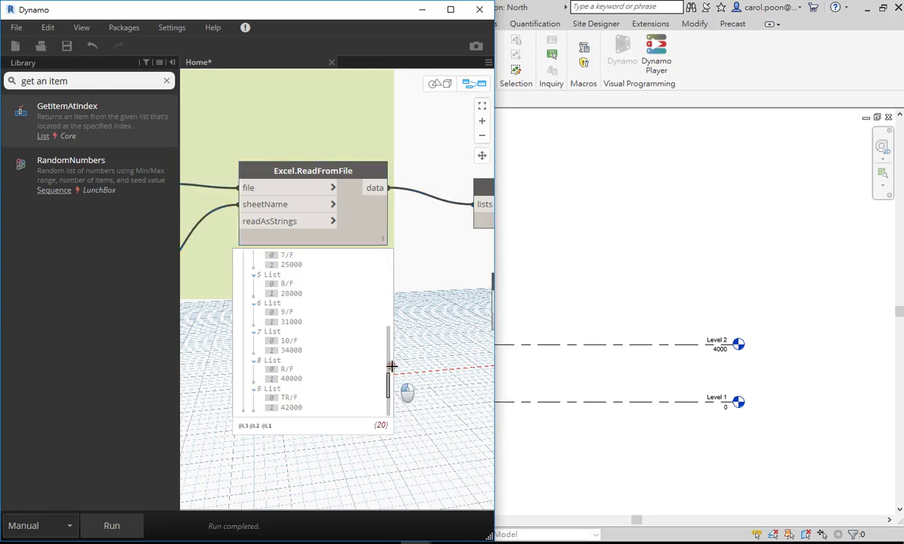
left_click_drag(390, 364, 393, 275)
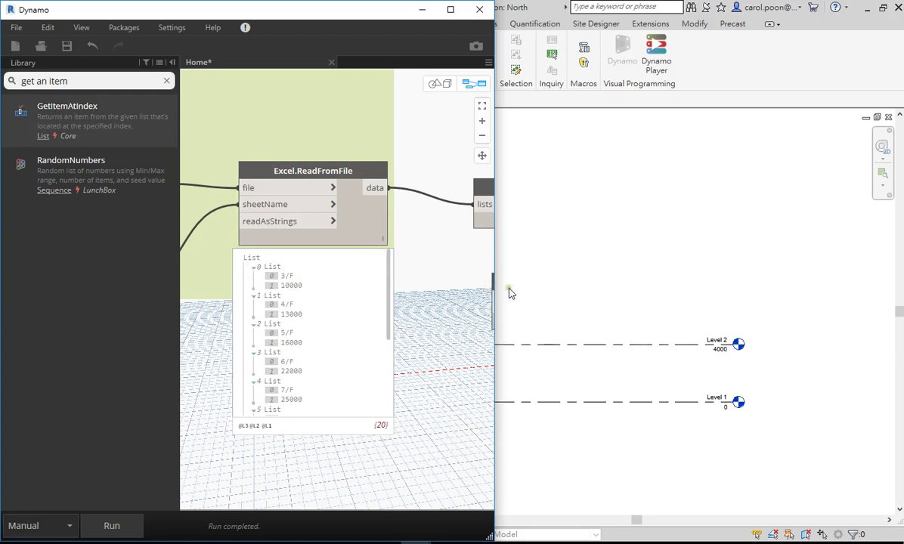
left_click_drag(390, 338, 422, 428)
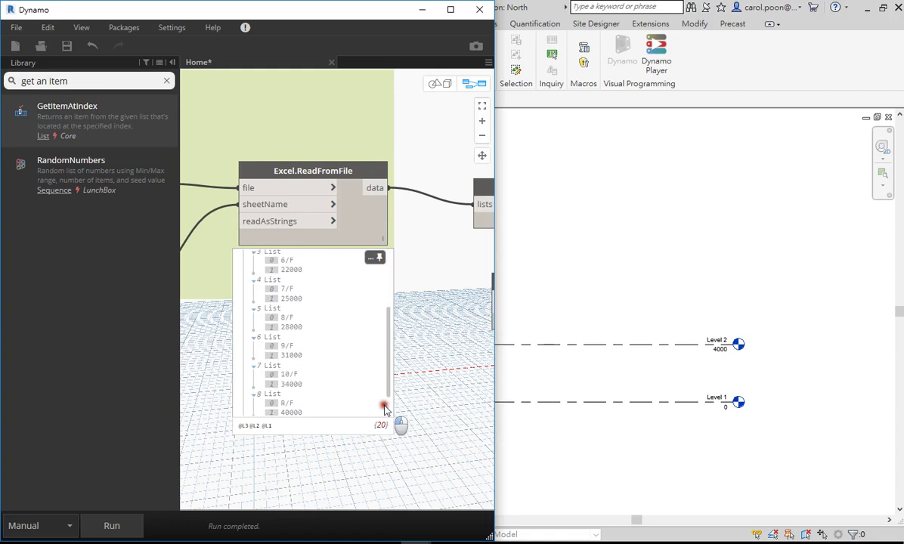
left_click(445, 307)
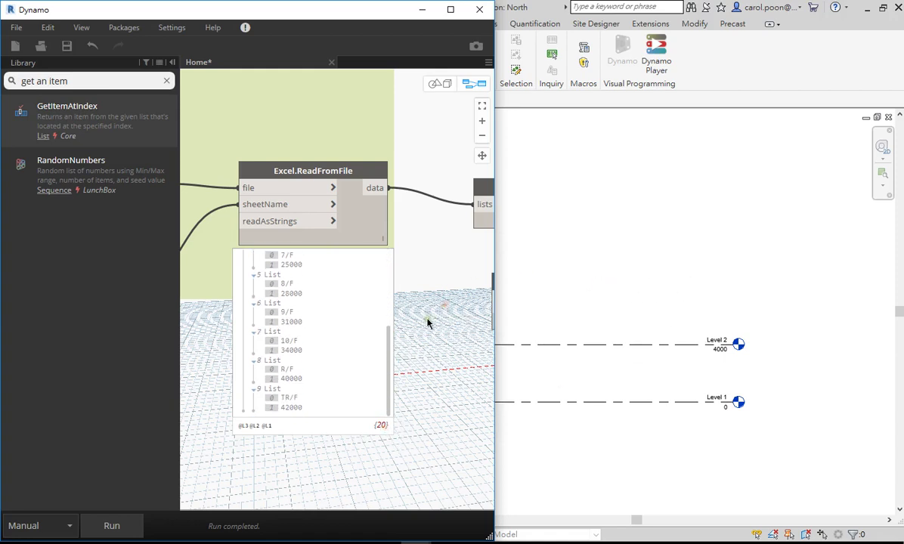
middle_click_drag(431, 323, 227, 317)
left_click_drag(323, 280, 365, 309)
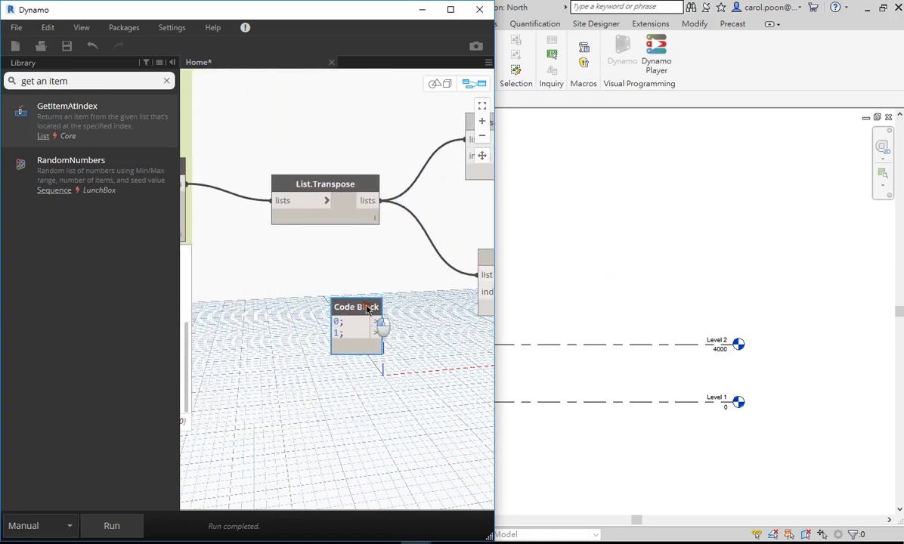
Expand the List.Transpose preview and move it up to uncover the Code Block.
left_click(373, 218)
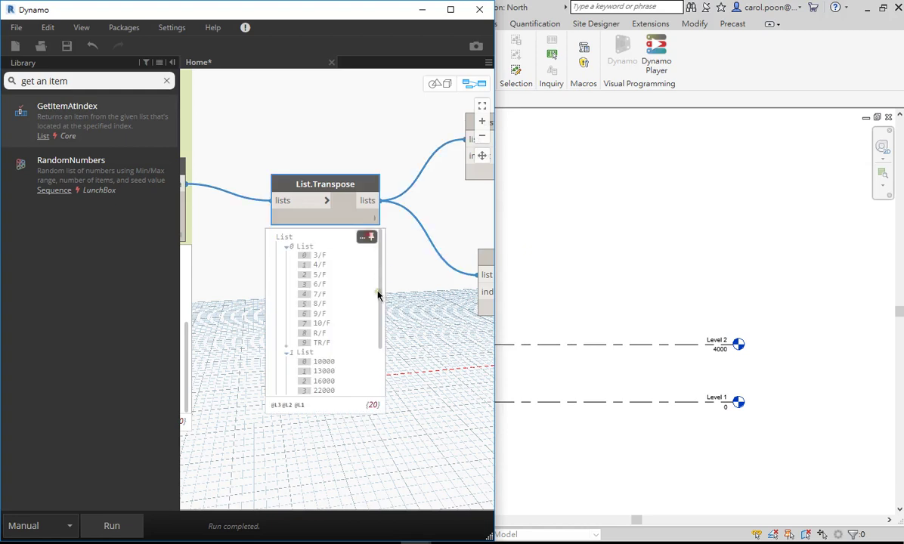
left_click_drag(337, 196, 326, 81)
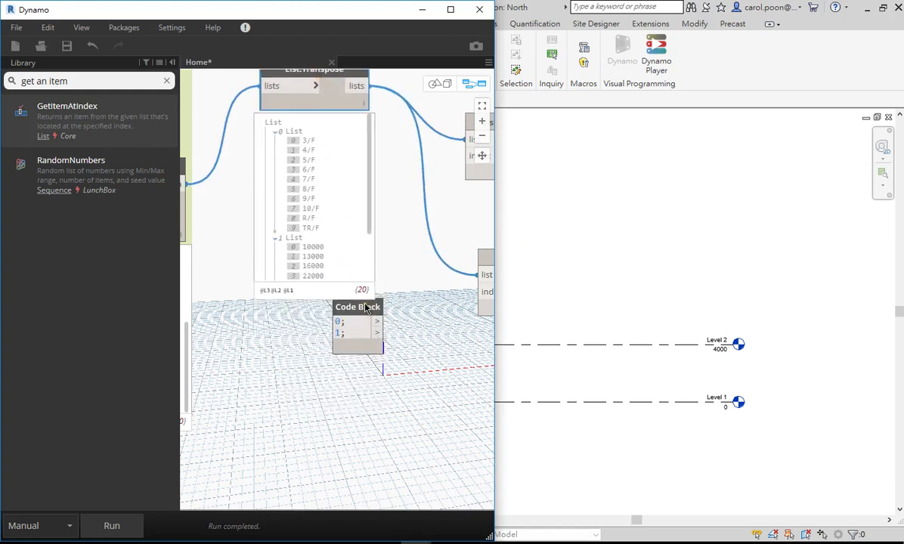
left_click_drag(366, 308, 418, 310)
scroll(458, 302, "down", 3)
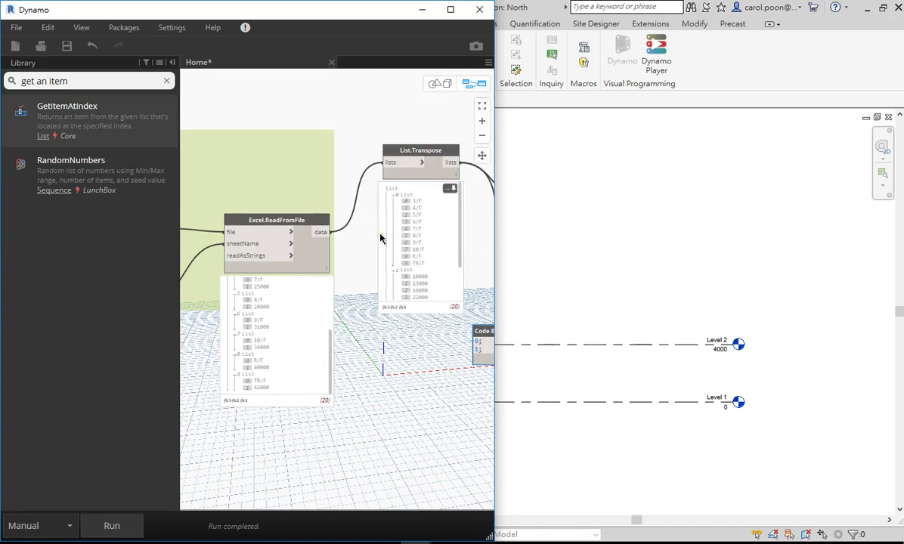
scroll(272, 308, "up", 3)
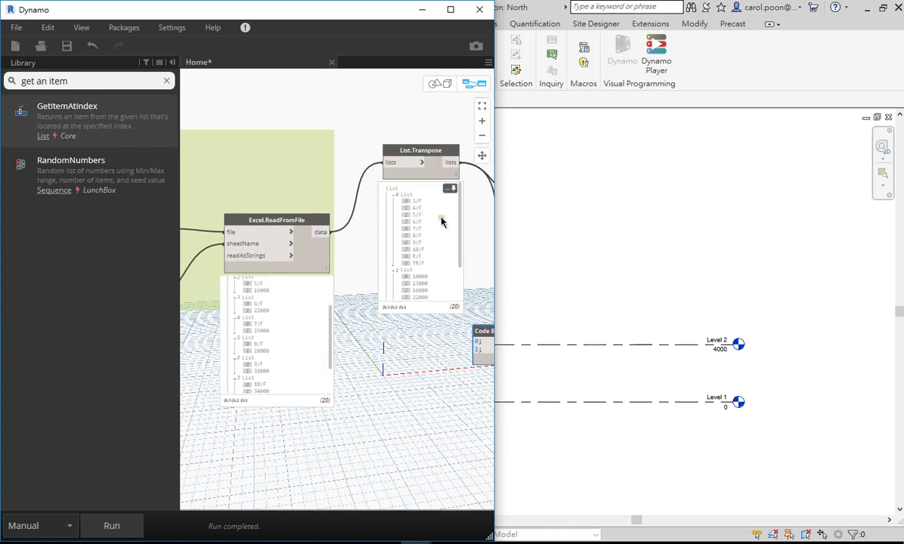
middle_click_drag(413, 329, 398, 343)
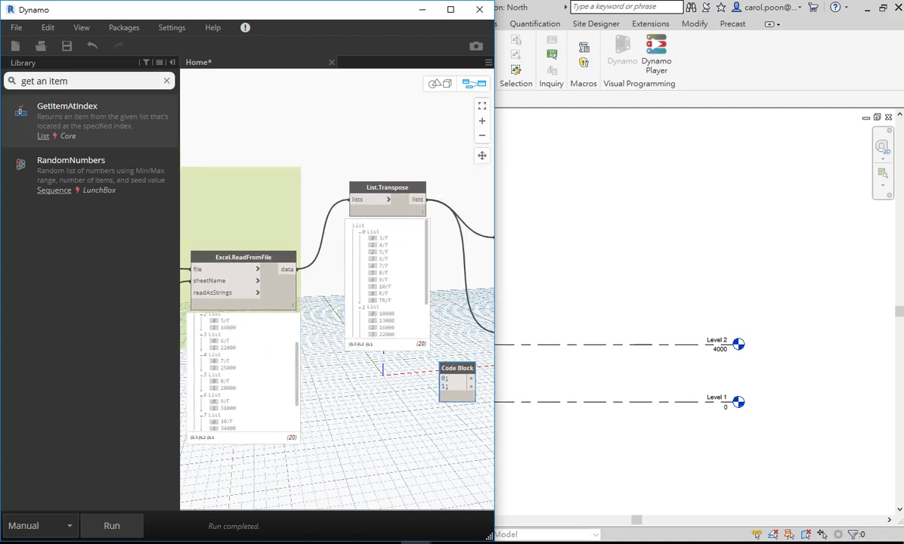
Check the Levels and Elevations sheet, minimise Excel and maximise Dynamo.
key("alt+Tab")
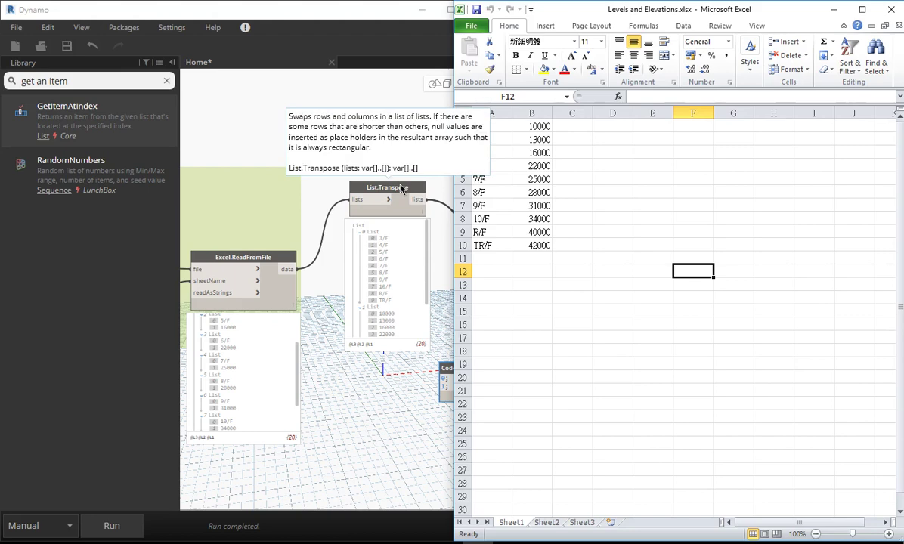
left_click(833, 9)
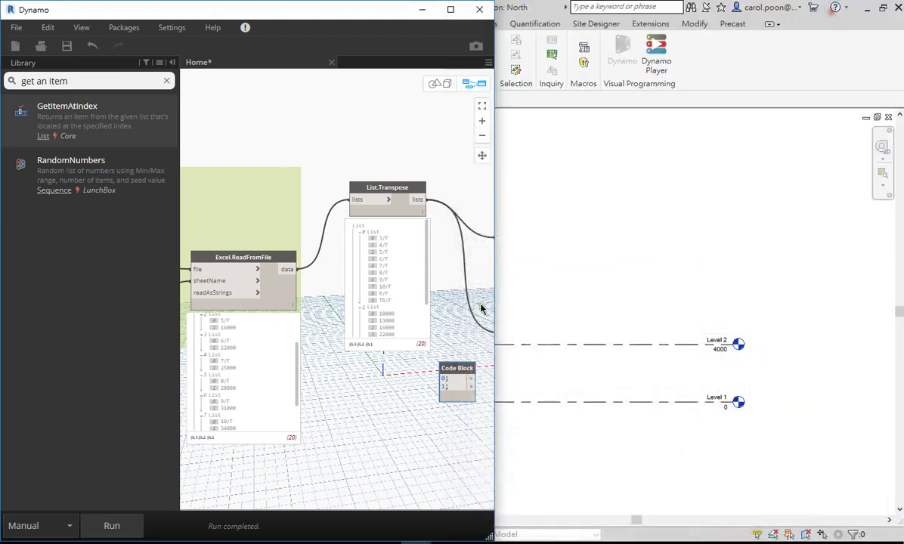
left_click(450, 9)
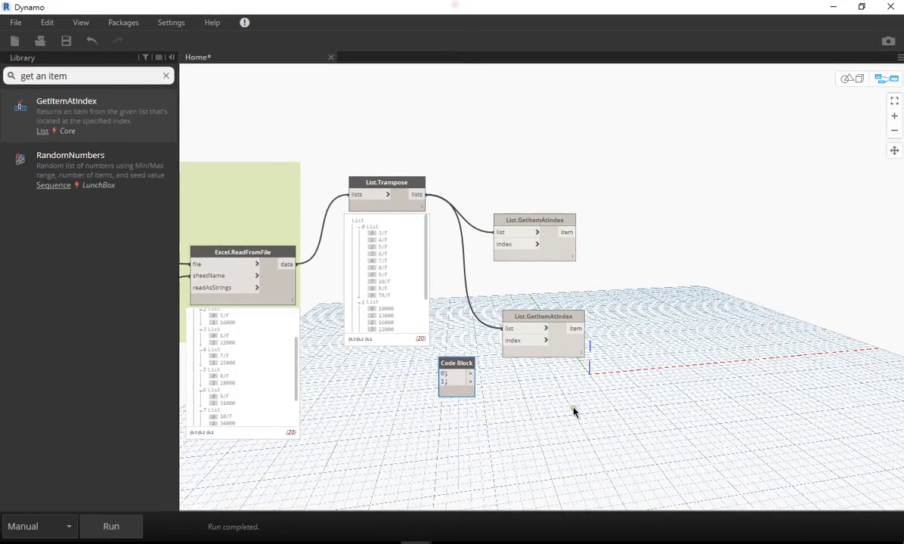
Pin both get-item previews and move the Code Block up beside the nodes.
middle_click_drag(633, 397, 718, 370)
scroll(490, 274, "up", 3)
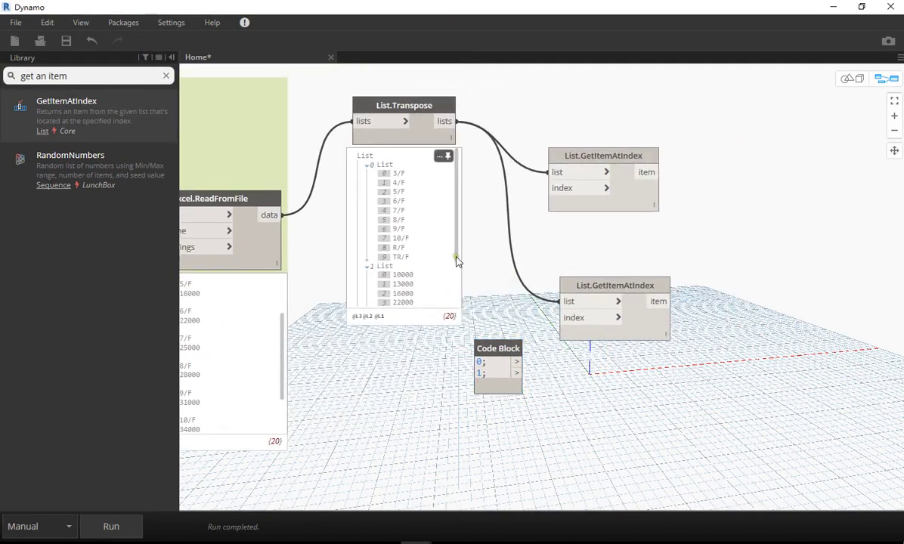
left_click_drag(456, 257, 454, 310)
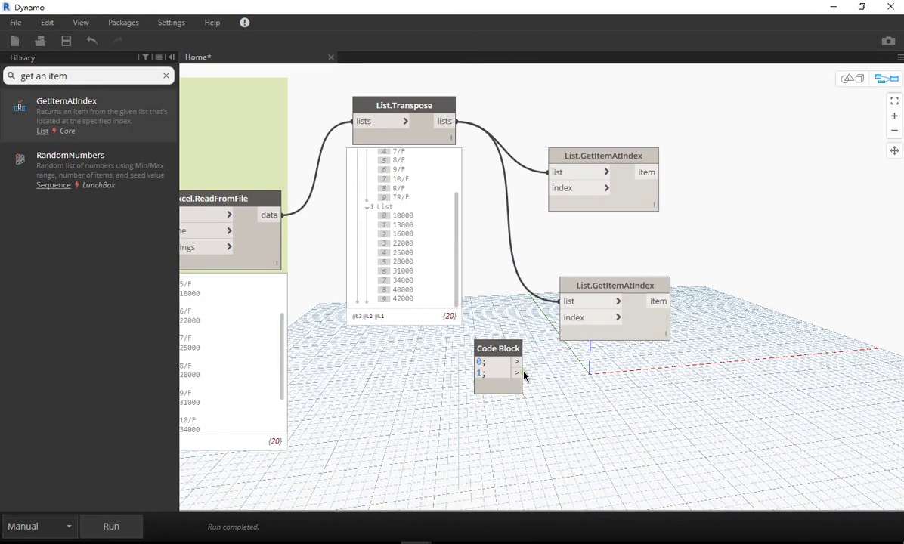
left_click_drag(605, 154, 631, 108)
mouse_move(458, 243)
left_mouse_down()
mouse_move(456, 221)
mouse_move(408, 172)
left_mouse_up()
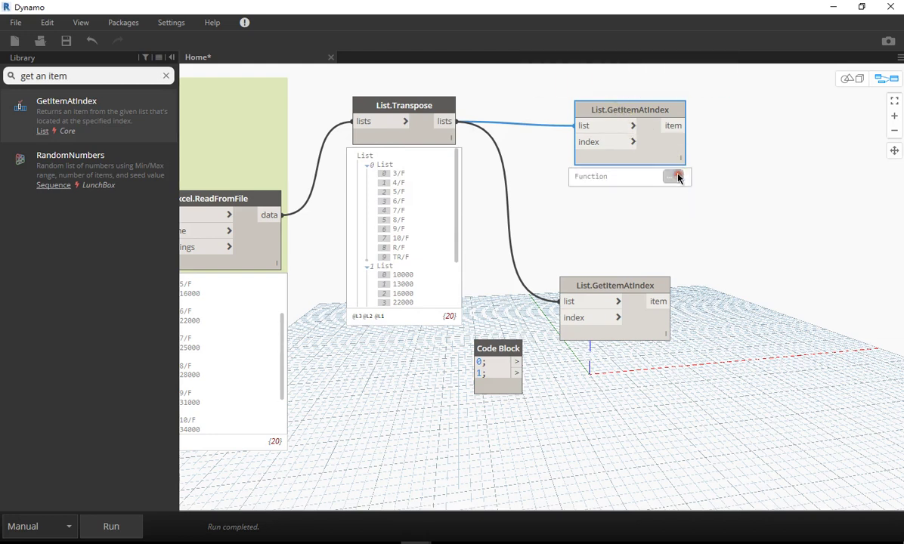
left_click(678, 177)
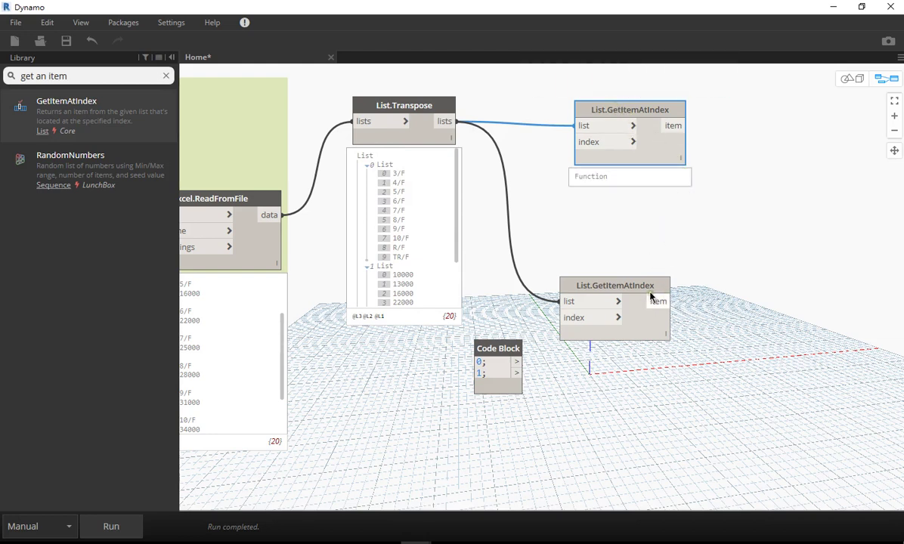
left_click_drag(650, 296, 668, 281)
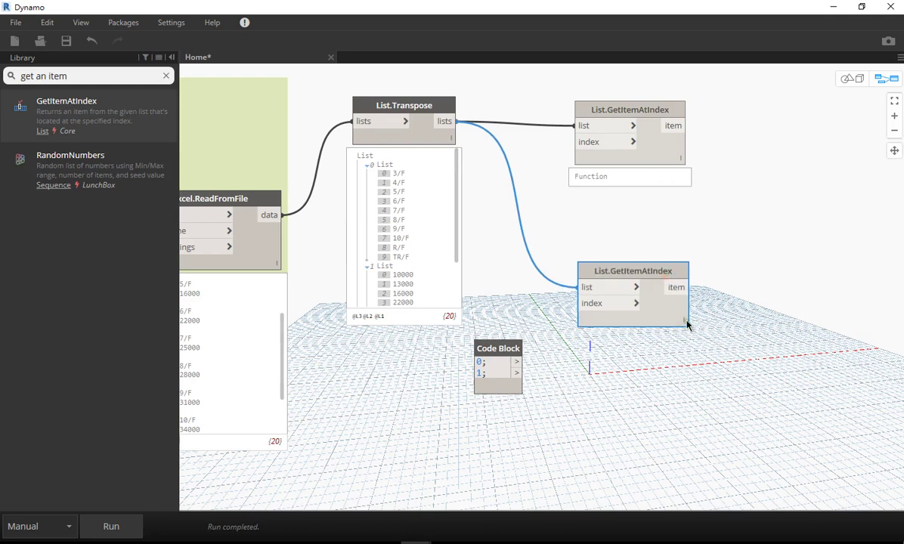
mouse_move(632, 295)
left_click(625, 337)
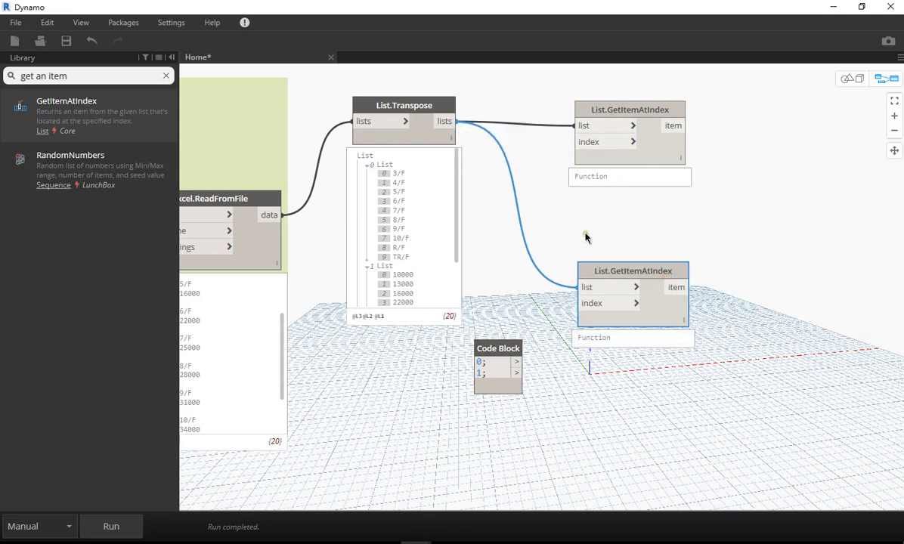
left_click_drag(495, 350, 503, 291)
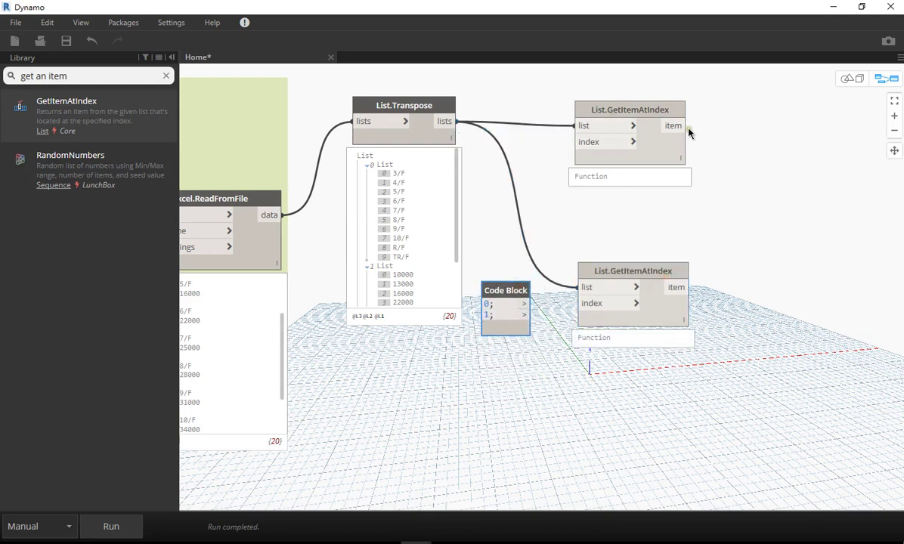
Wire Code Block 0 and 1 to the upper and lower index inputs and run, yielding names 3/F–TR/F and elevations 10000–42000.
mouse_move(403, 234)
left_click(523, 303)
left_click(597, 142)
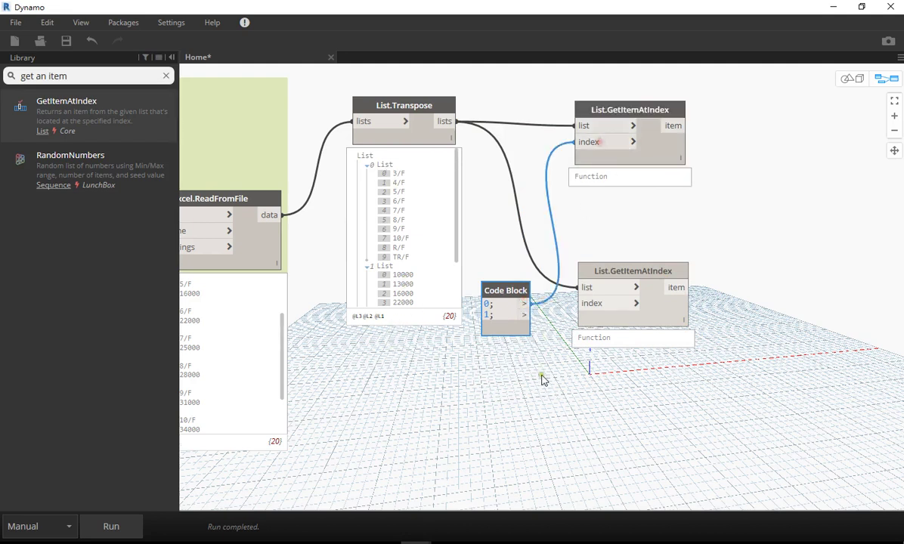
left_click(524, 315)
left_click(582, 303)
left_click(108, 526)
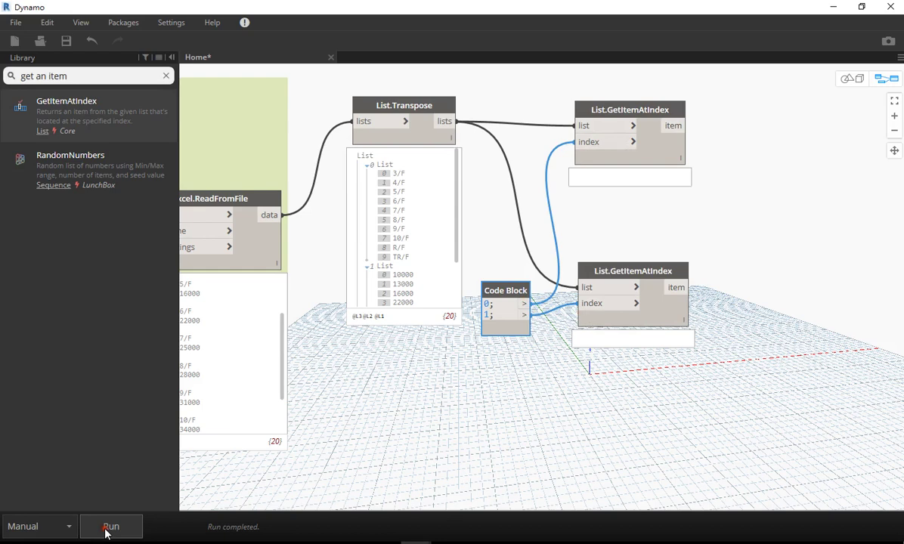
left_click_drag(629, 277, 630, 337)
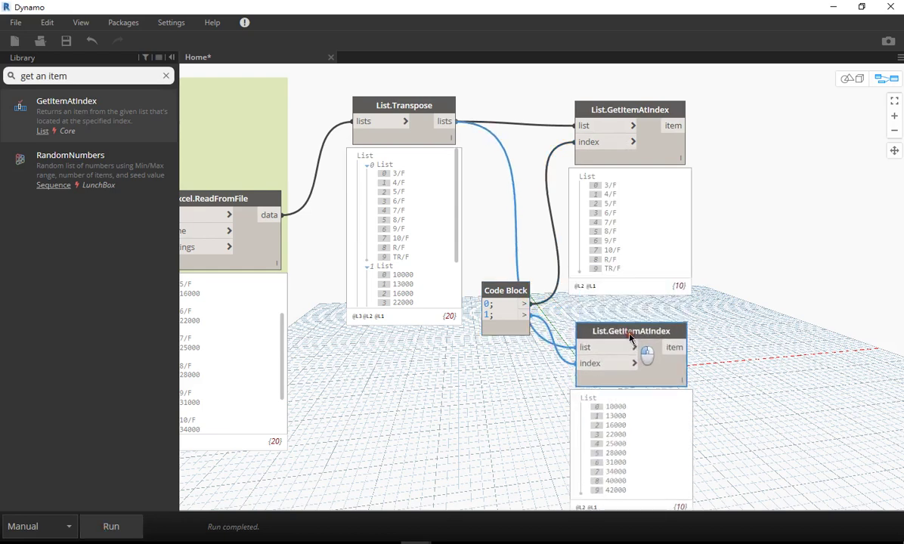
middle_click_drag(769, 341, 760, 299)
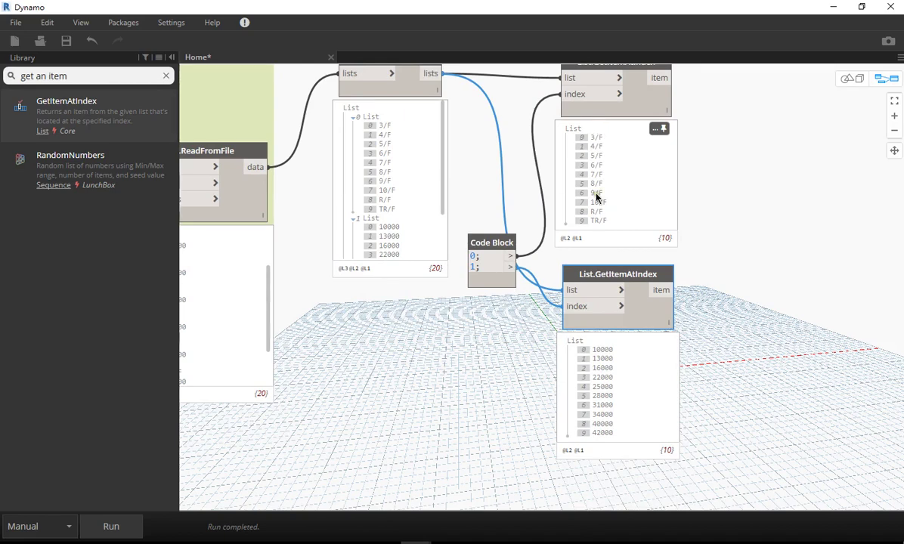
left_click_drag(492, 251, 492, 186)
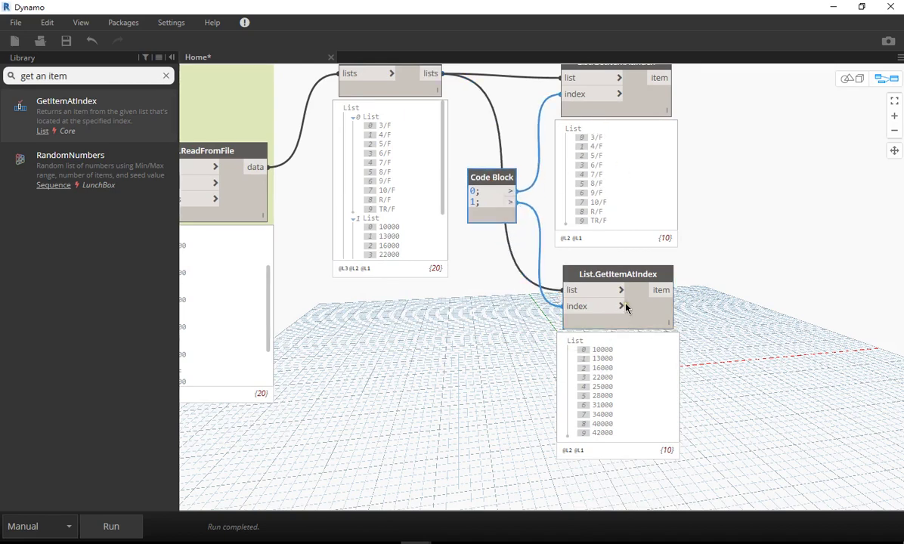
middle_click_drag(552, 362, 507, 422)
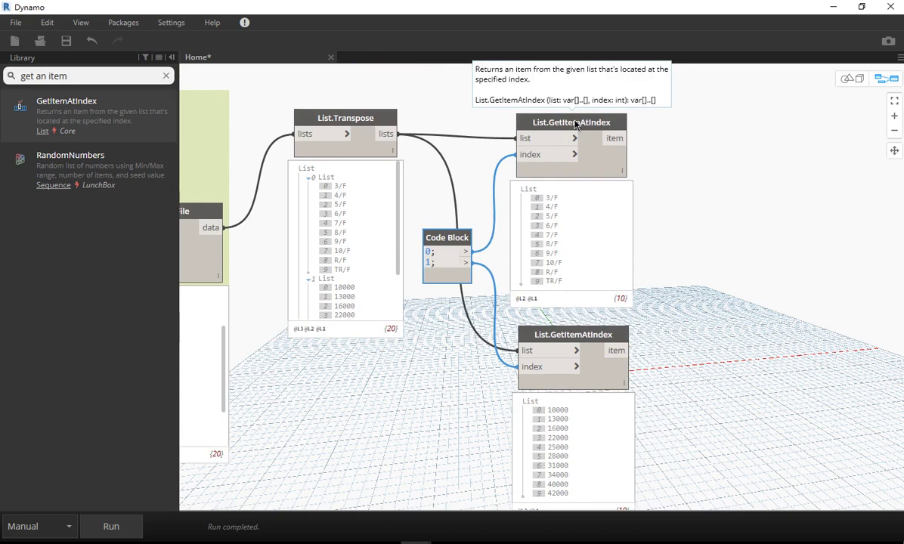
Append ' - Floor Name' to the upper get-item node's title and ' - Elevation' to the lower one's.
double_click(579, 126)
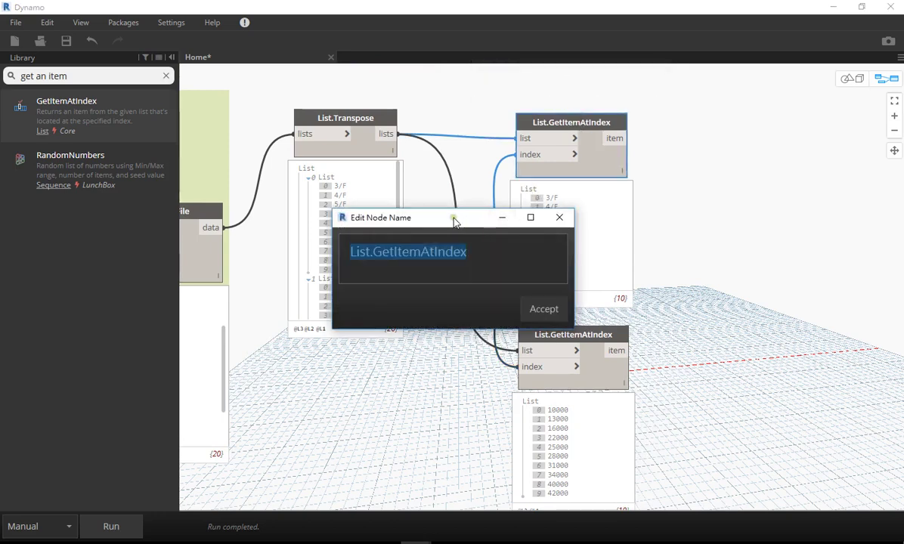
left_click_drag(454, 221, 654, 237)
left_click(683, 278)
type("- Floor N")
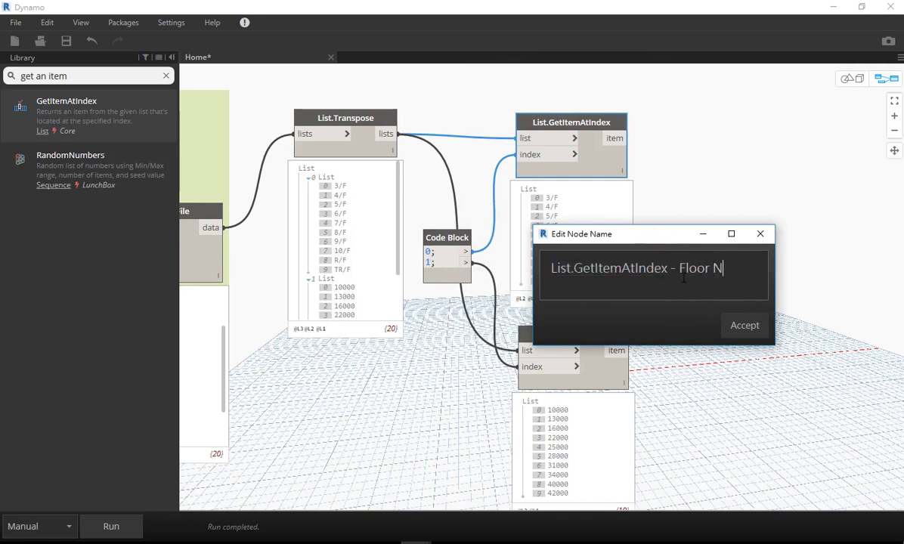
type("ame")
left_click(745, 326)
middle_click_drag(737, 450, 743, 393)
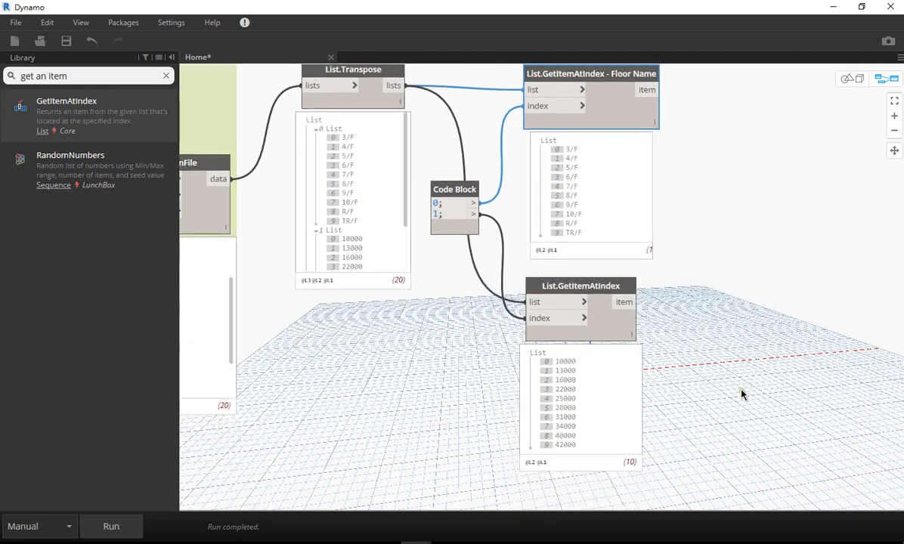
double_click(596, 286)
mouse_move(471, 222)
left_mouse_down()
mouse_move(482, 257)
mouse_move(475, 283)
left_mouse_up()
left_click(489, 311)
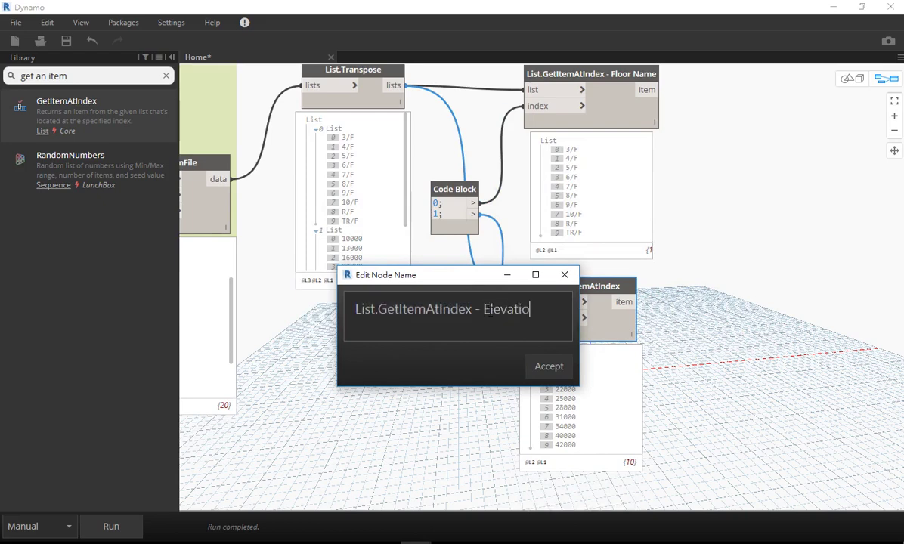
left_click(563, 367)
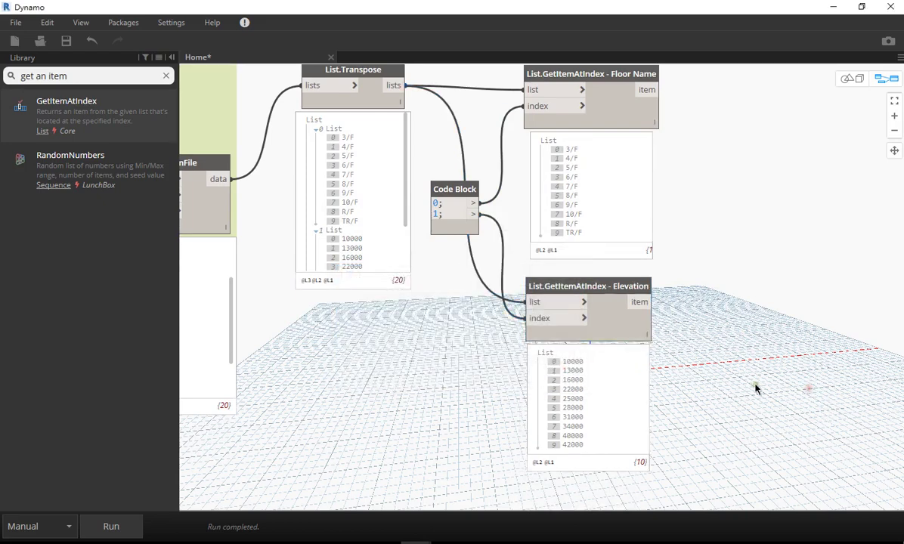
Tidy the Code Block and renamed nodes, then select List.Transpose with its neighbouring nodes.
middle_click_drag(746, 389, 732, 392)
left_click_drag(438, 195, 428, 194)
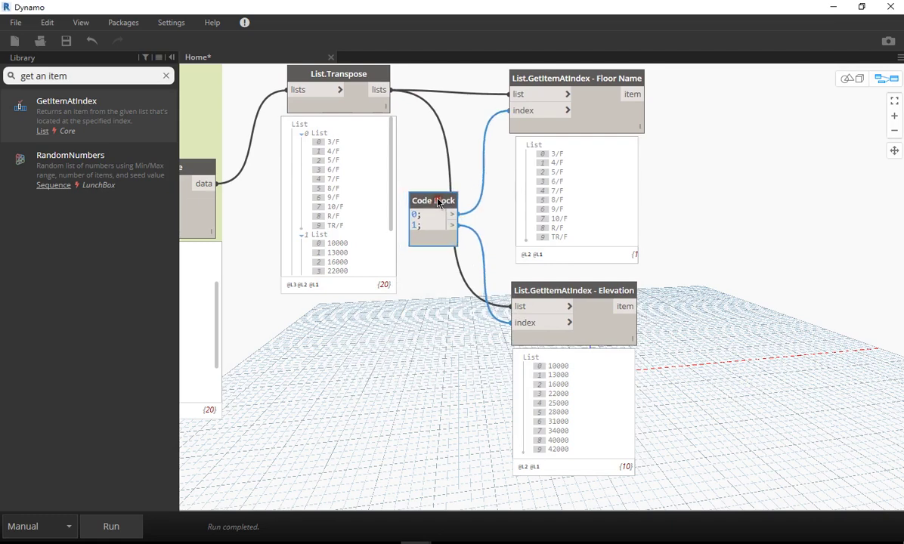
scroll(656, 294, "down", 1)
middle_click_drag(656, 294, 579, 321)
left_click_drag(513, 139, 551, 134)
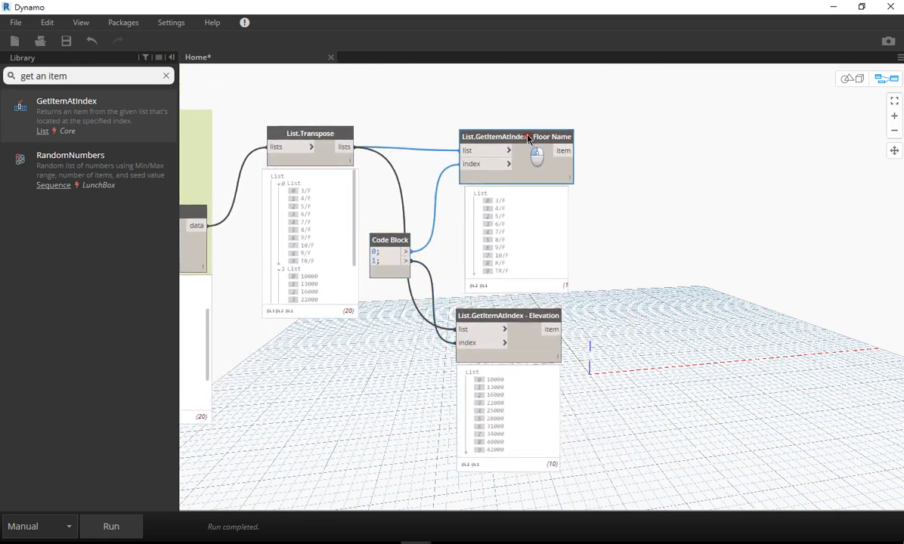
left_click_drag(524, 319, 565, 310)
mouse_move(235, 89)
left_mouse_down()
mouse_move(539, 269)
mouse_move(718, 362)
left_mouse_up()
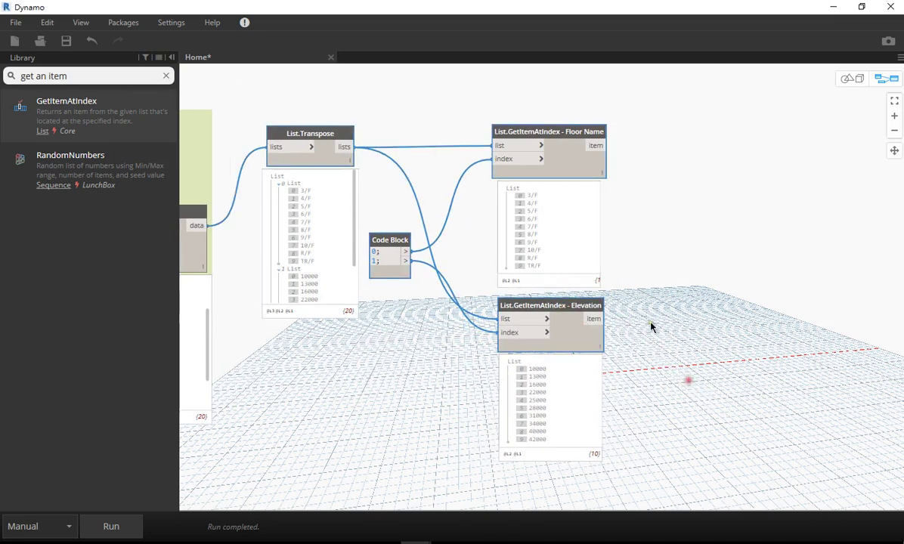
Group the selected nodes and title the group 'Organise Data for Level Elevation and Floor Name'.
right_click(639, 277)
left_click(692, 405)
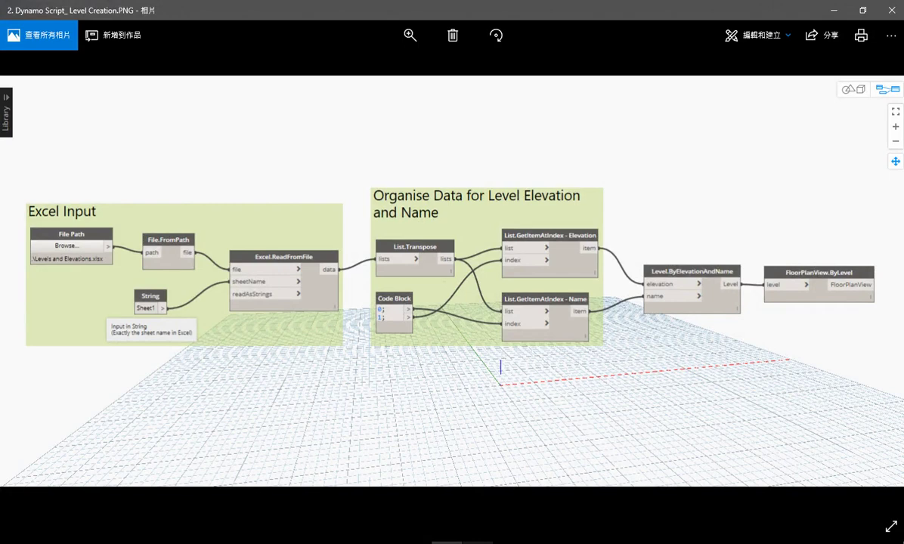
mouse_move(446, 541)
left_click(476, 540)
left_click(404, 117)
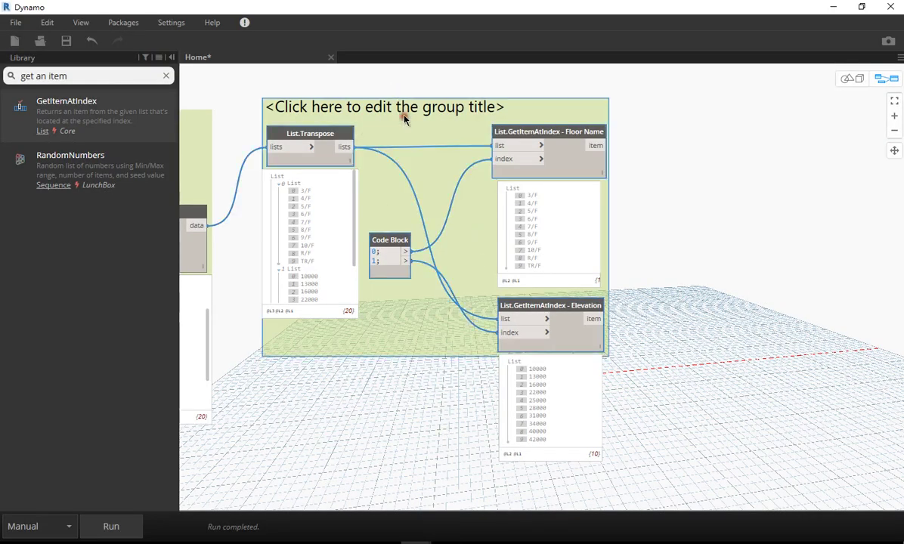
double_click(405, 113)
type("Organ")
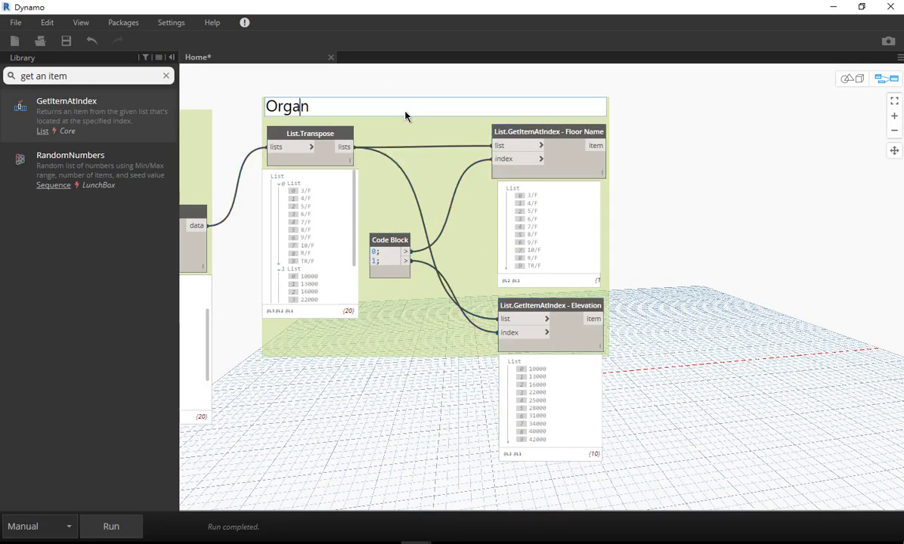
type("ise Data for Level Elev")
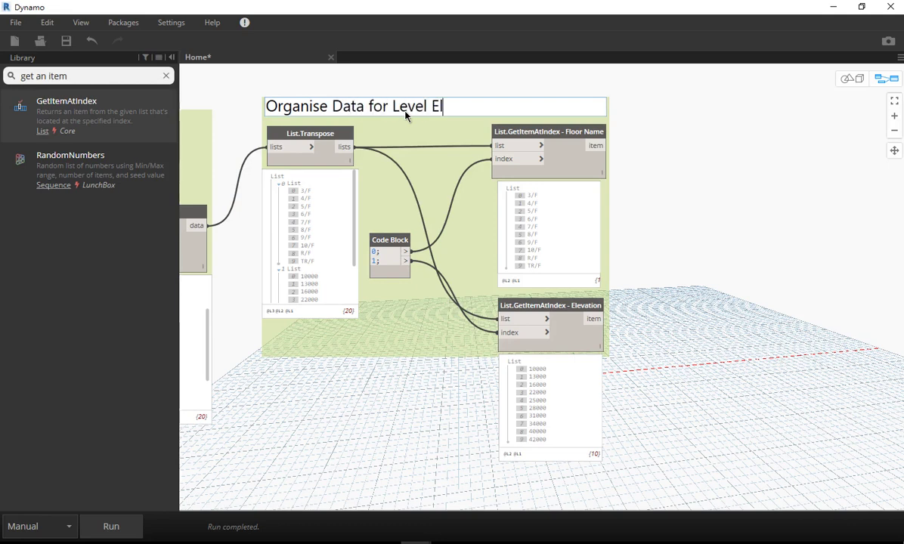
type("ation and ")
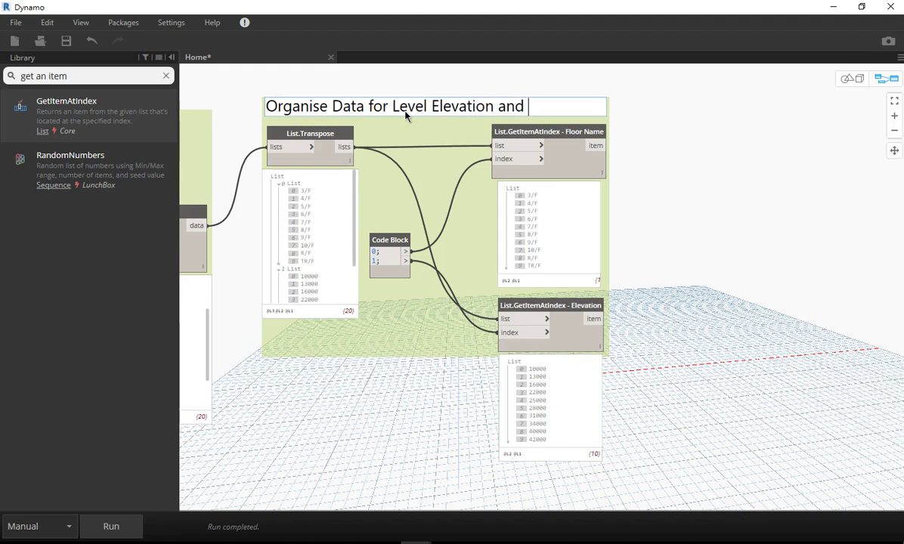
type("Floor")
type(" Name")
left_click(735, 198)
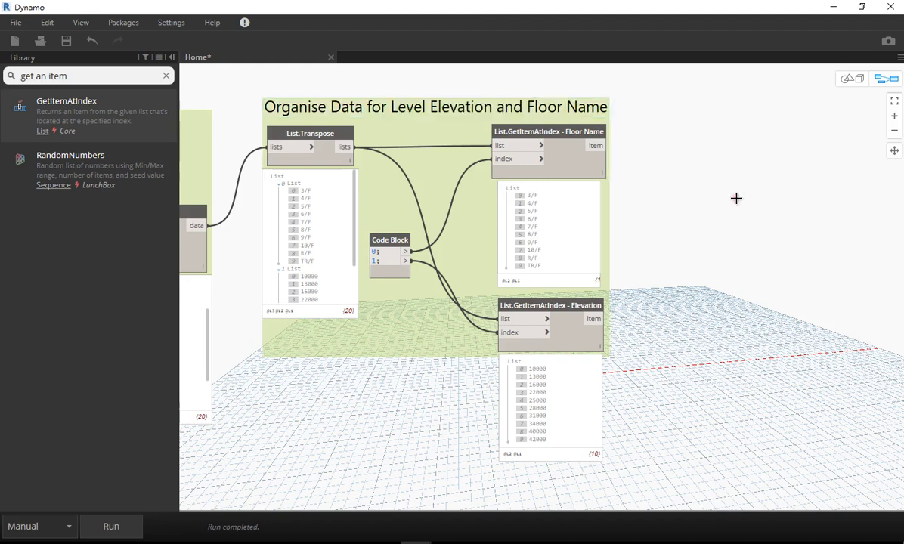
middle_click_drag(680, 254, 530, 242)
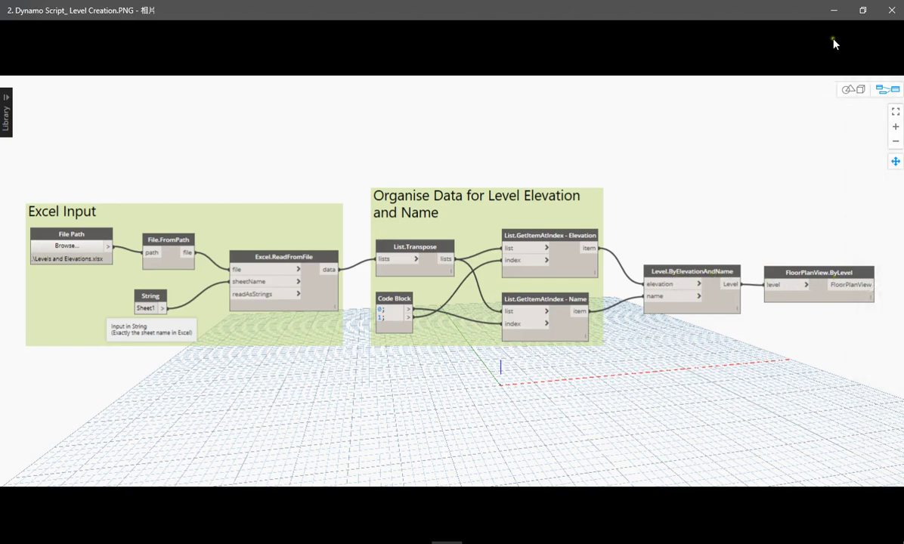
left_click_drag(102, 77, 8, 76)
Add Level.ByElevationAndName fed by Elevation and Floor Name, producing levels 3/F at 10000 to TR/F at 42000.
type("level ")
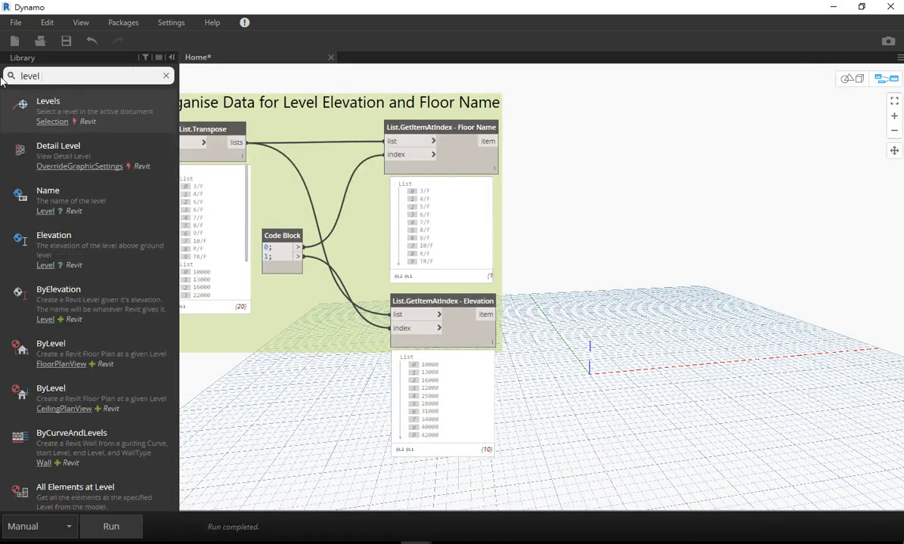
type("by el")
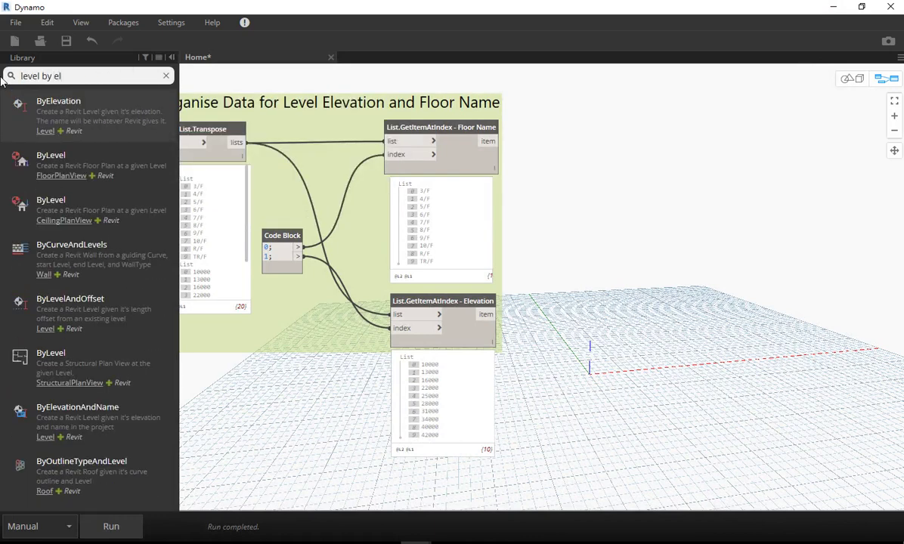
type("evation")
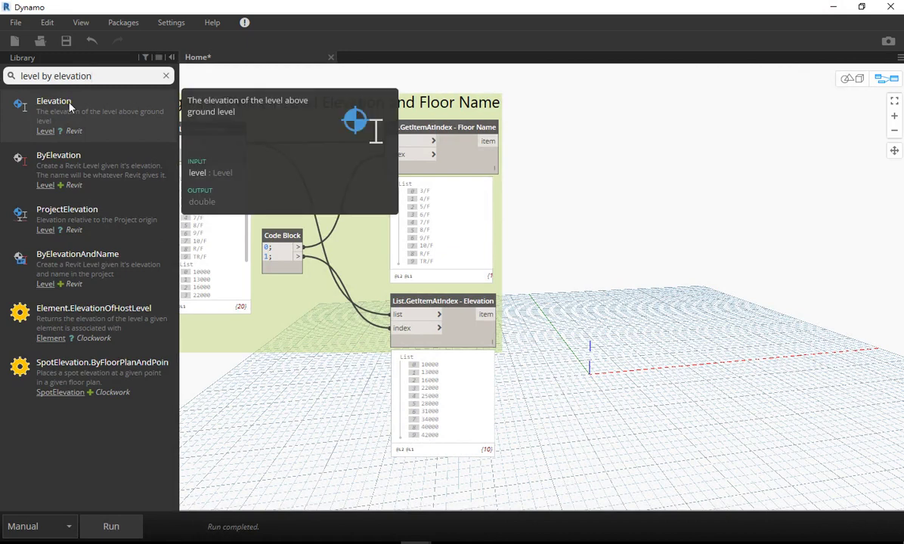
left_click(84, 257)
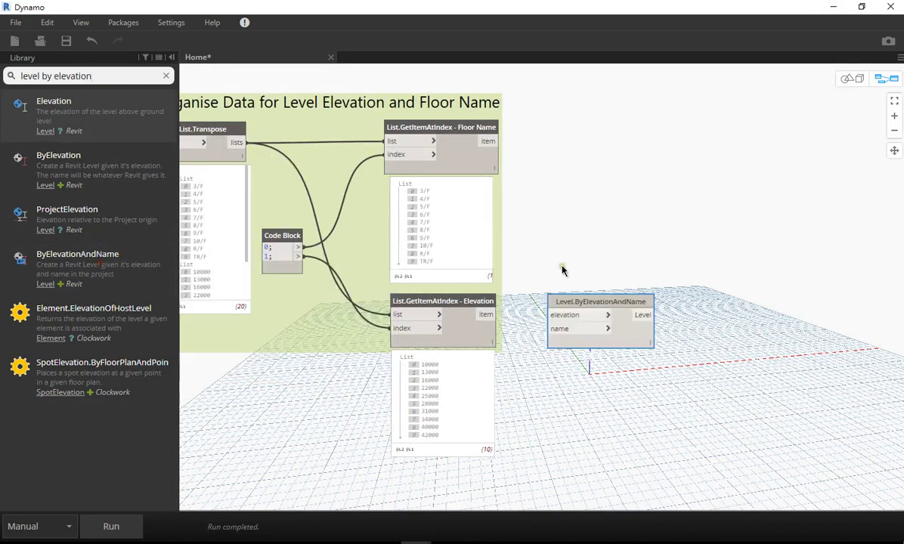
left_click_drag(607, 302, 656, 209)
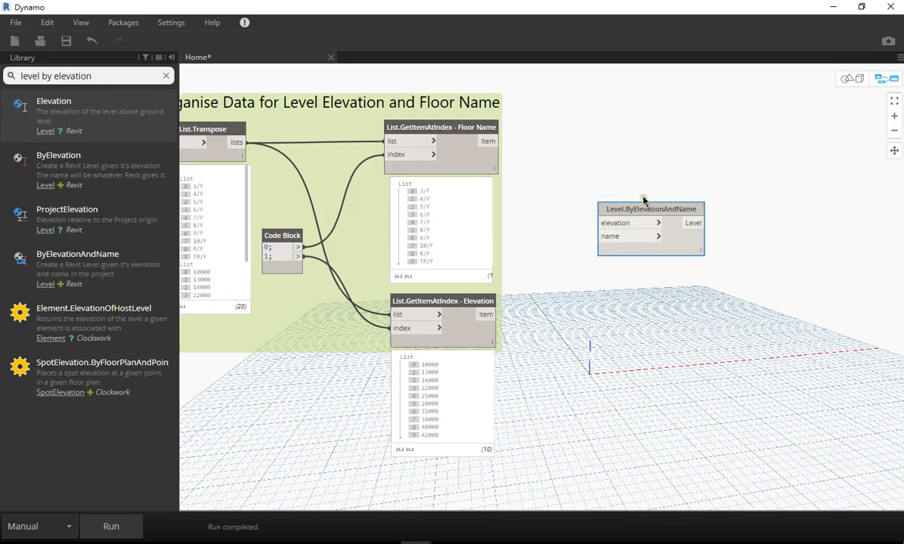
scroll(666, 228, "up", 2)
scroll(529, 341, "up", 1)
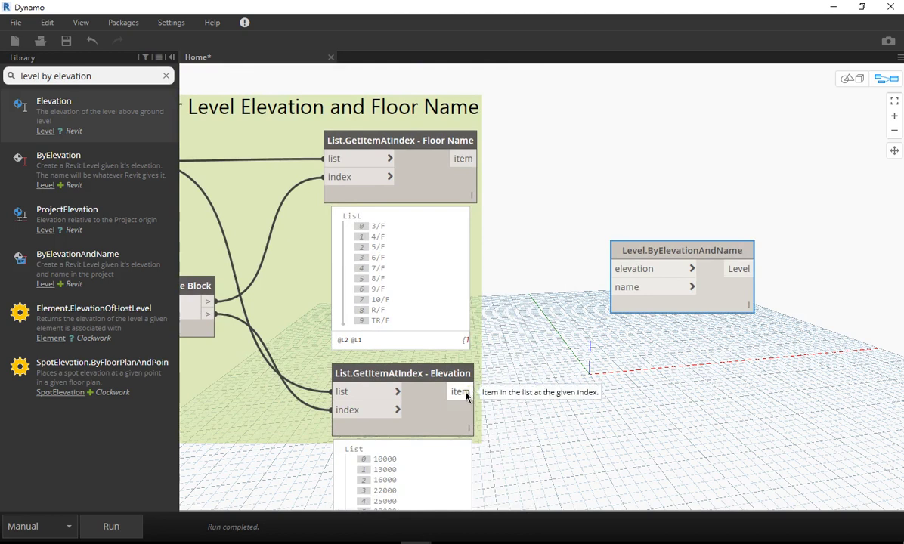
left_click_drag(467, 394, 611, 269)
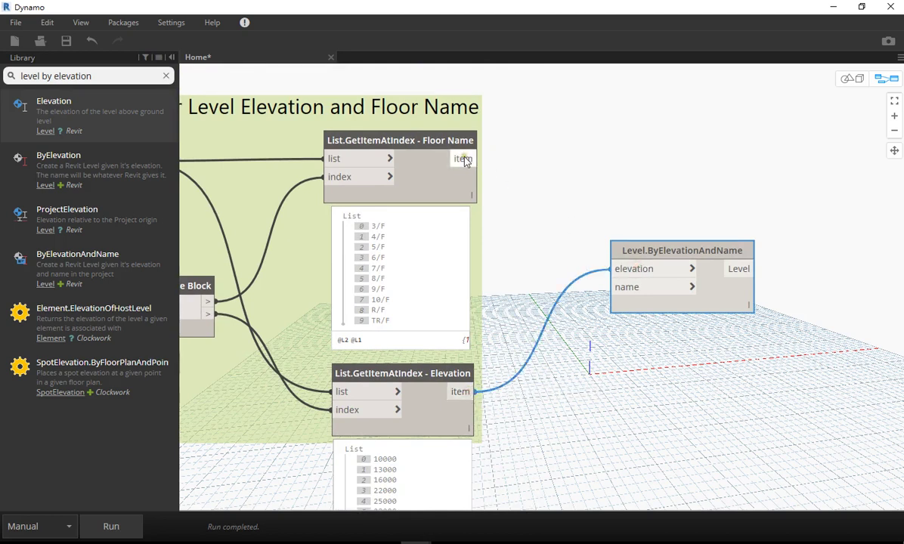
left_click_drag(467, 159, 611, 287)
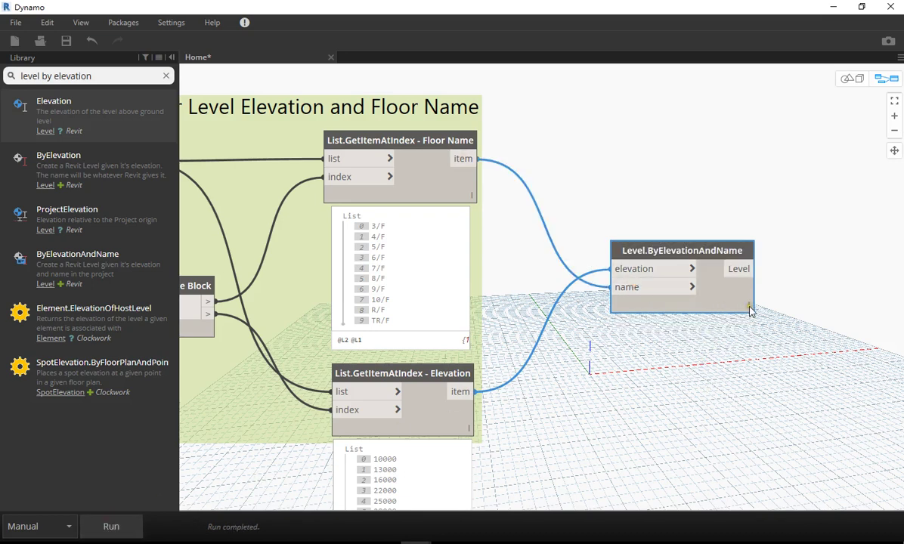
middle_click_drag(744, 317, 707, 226)
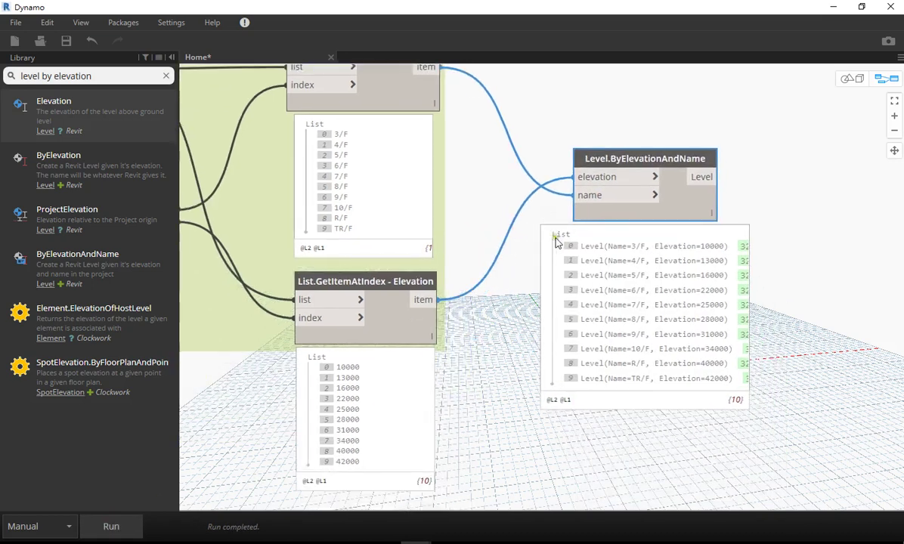
middle_click_drag(555, 242, 554, 235)
left_click_drag(689, 381, 718, 385)
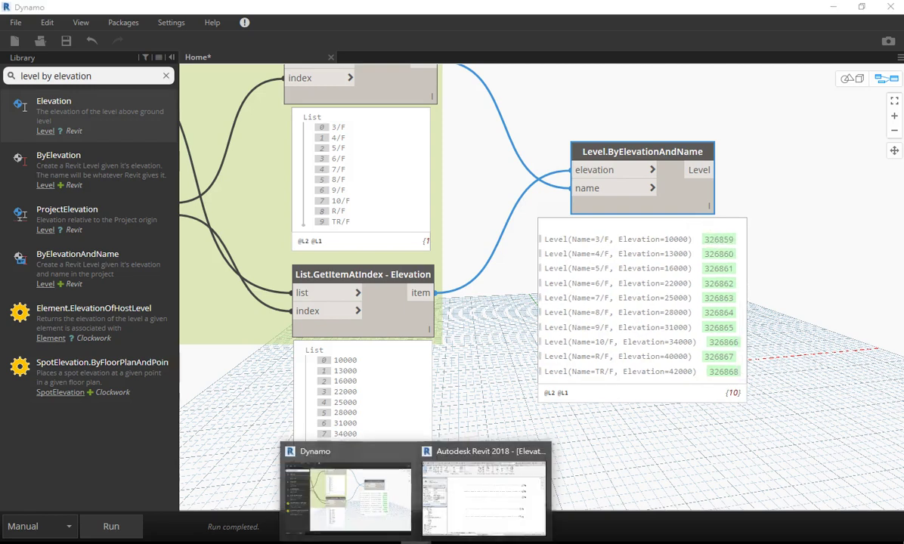
Bring Revit forward with Dynamo minimized and frame the new levels in the North elevation.
left_click(444, 509)
left_click(442, 506)
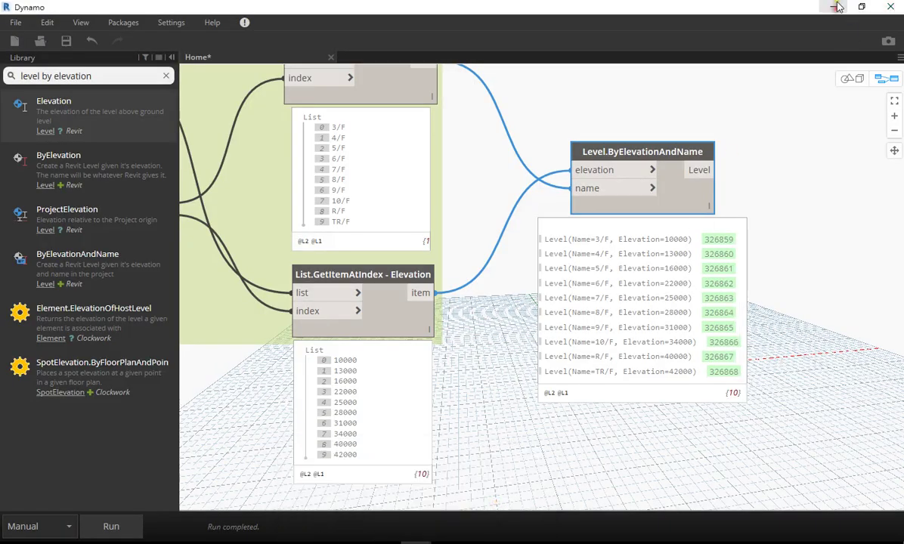
left_click(891, 6)
scroll(717, 376, "down", 2)
middle_click_drag(760, 206, 706, 284)
scroll(662, 391, "up", 2)
scroll(662, 391, "up", 2)
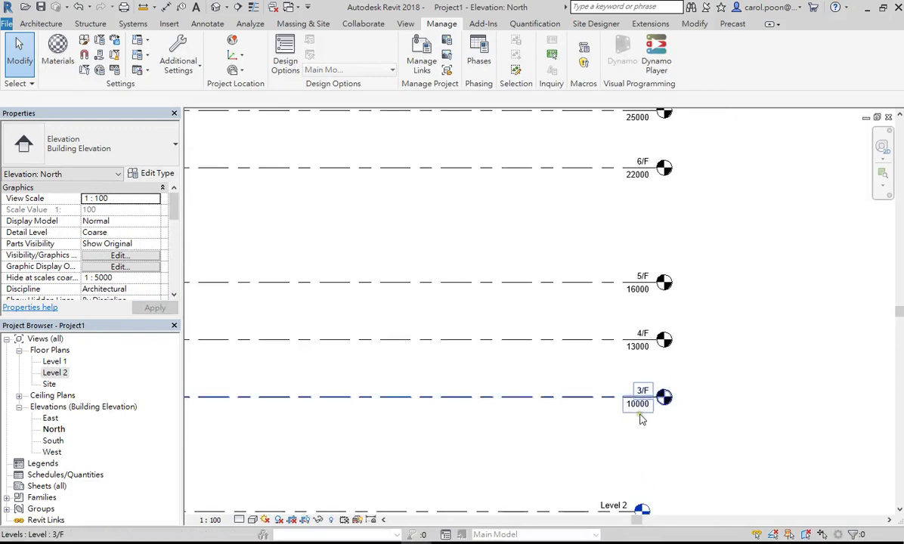
Compare against the Excel levels spreadsheet, then pan through the higher and lower levels.
key("alt+Tab")
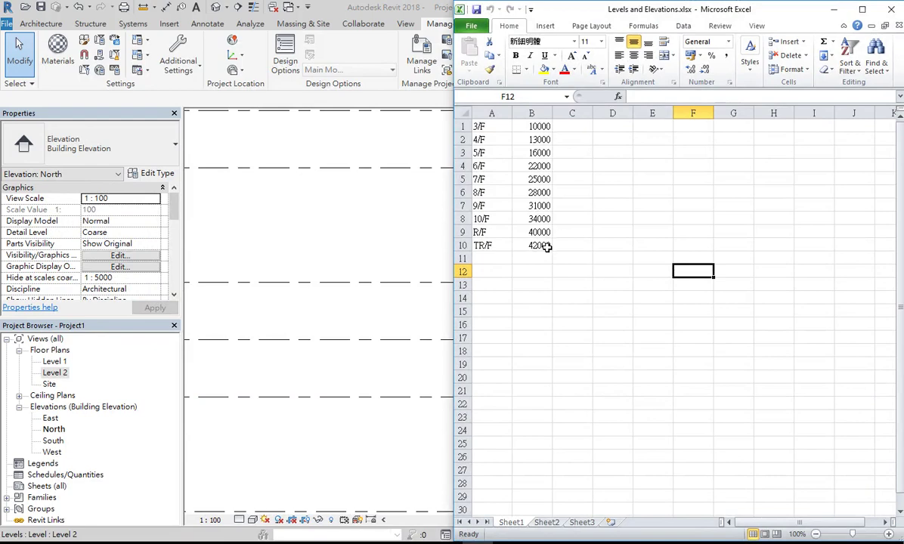
left_click(391, 242)
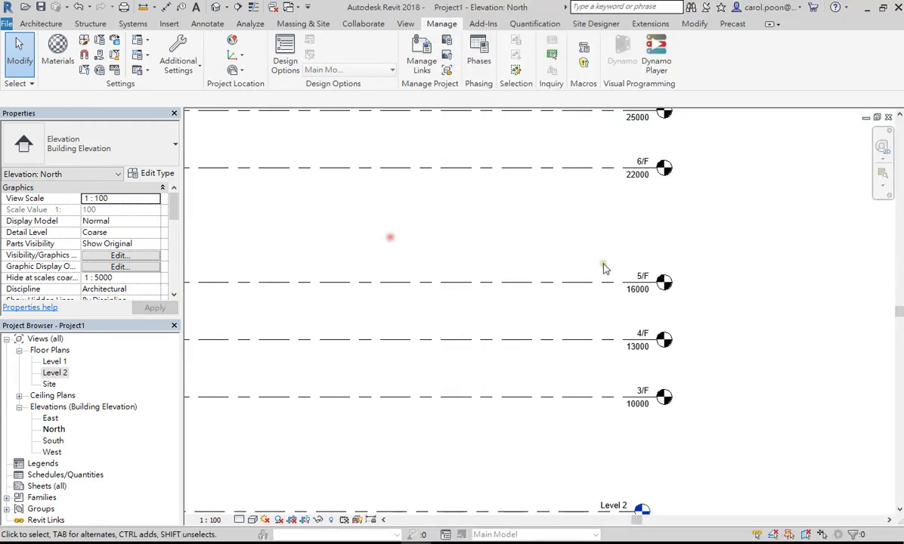
middle_click_drag(722, 298, 704, 363)
scroll(658, 383, "down", 3)
scroll(585, 202, "up", 4)
scroll(702, 354, "down", 3)
scroll(665, 236, "up", 1)
scroll(676, 317, "up", 1)
middle_click_drag(676, 317, 684, 342)
scroll(684, 342, "up", 1)
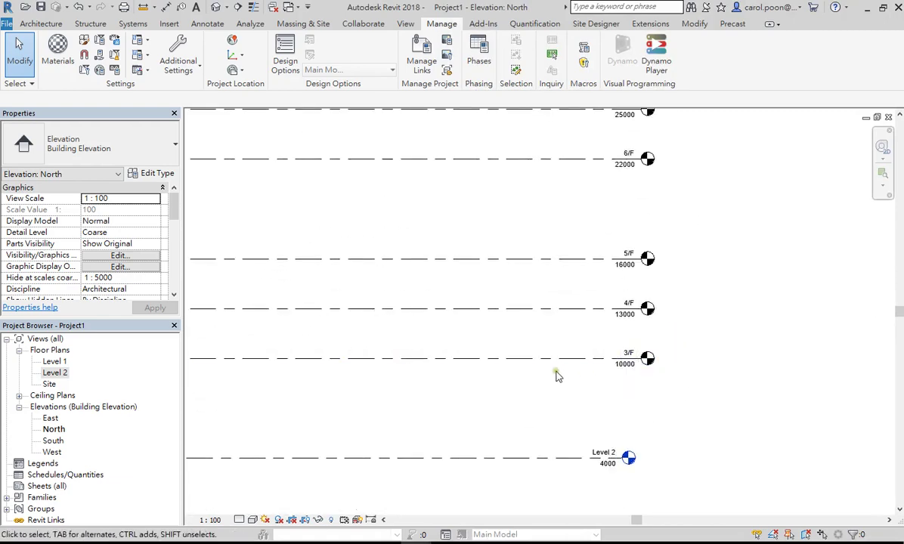
Select level 3/F to inspect its properties, then deselect it.
left_click(548, 359)
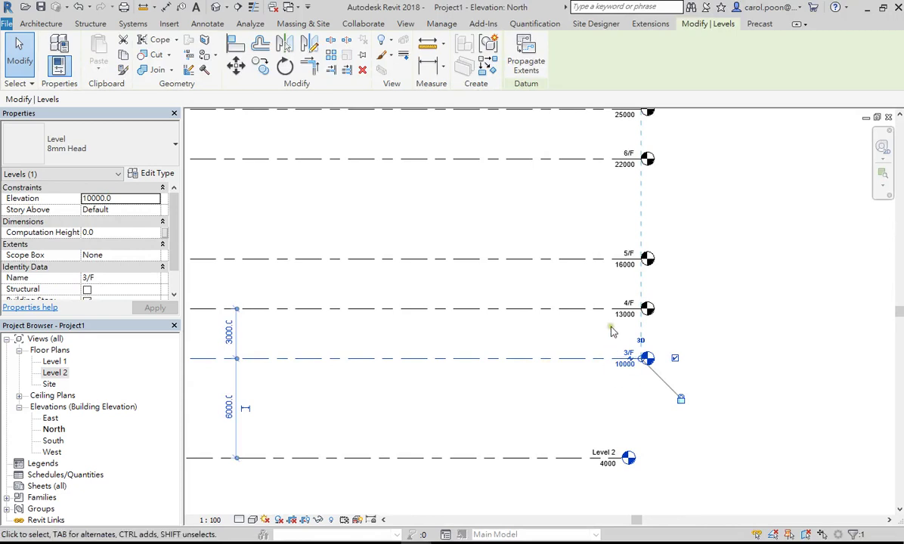
left_click(696, 300)
scroll(611, 298, "up", 2)
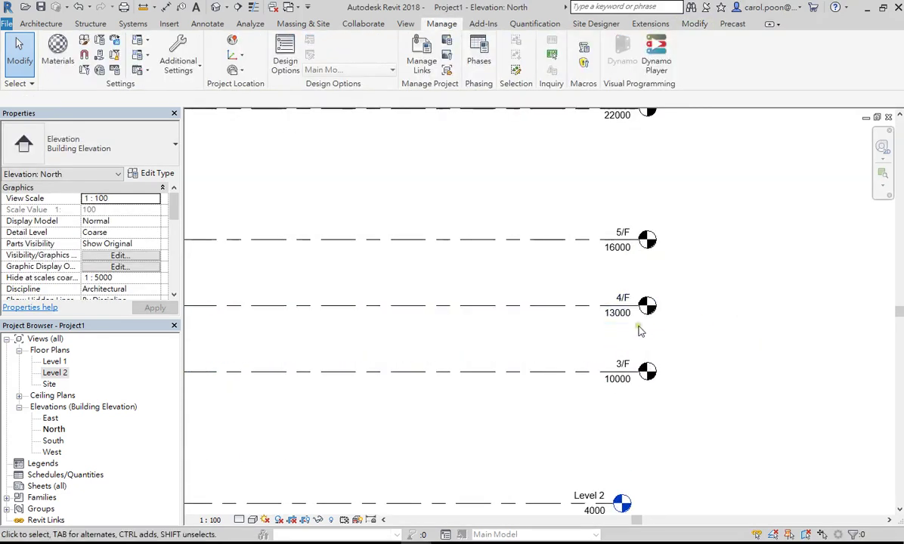
left_click(588, 373)
left_click(753, 295)
Bring up the reference graph screenshot ending in FloorPlanView.ByLevel.
left_click(789, 301)
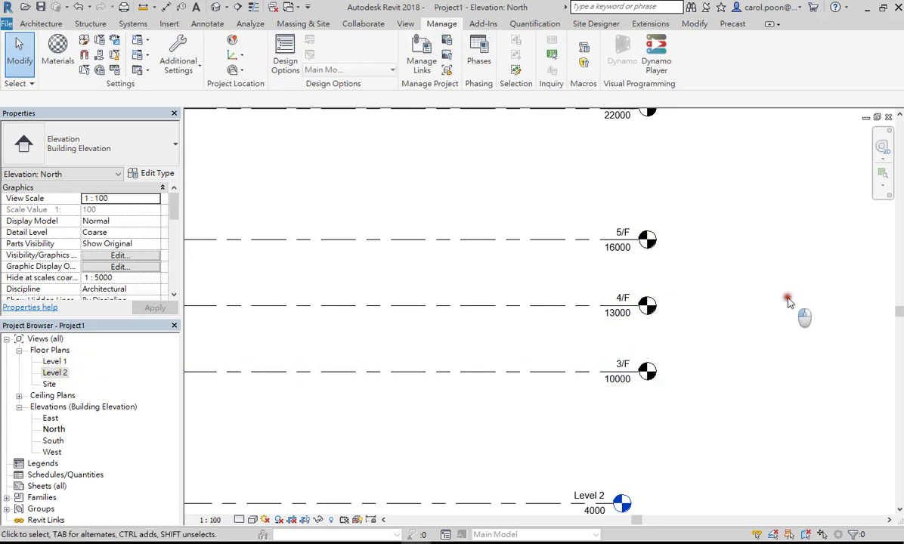
left_click(867, 7)
left_click(739, 325)
left_click(417, 529)
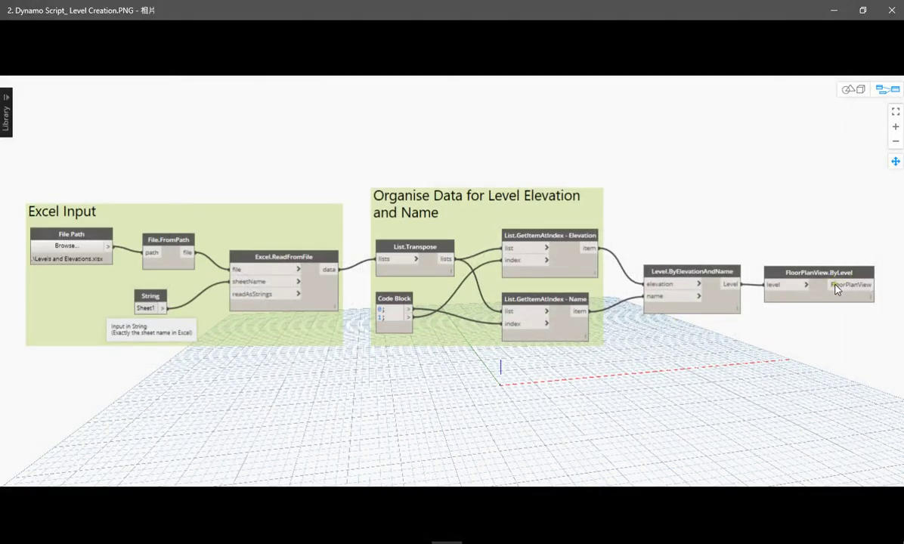
Add a FloorPlanView.ByLevel node by searching the library for 'floor plan vie'.
left_click(834, 9)
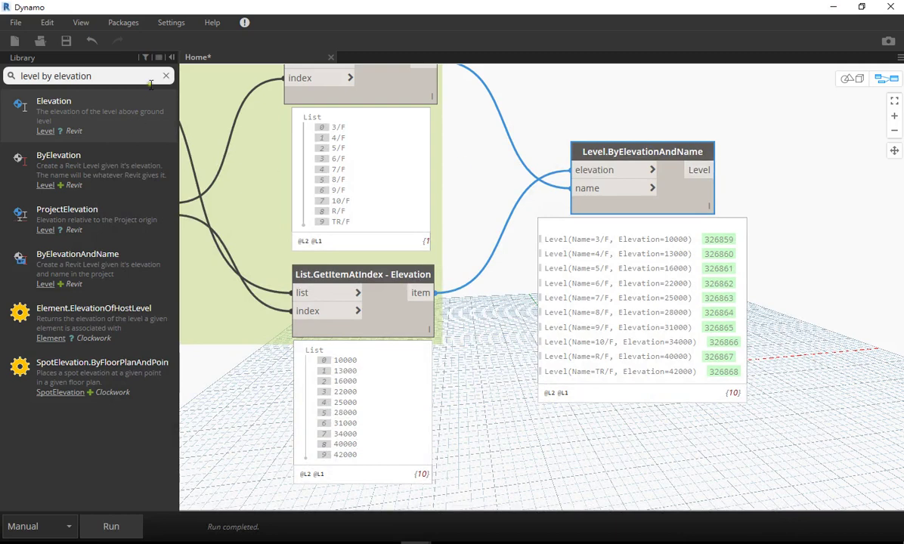
left_click_drag(94, 76, 15, 77)
type("fl")
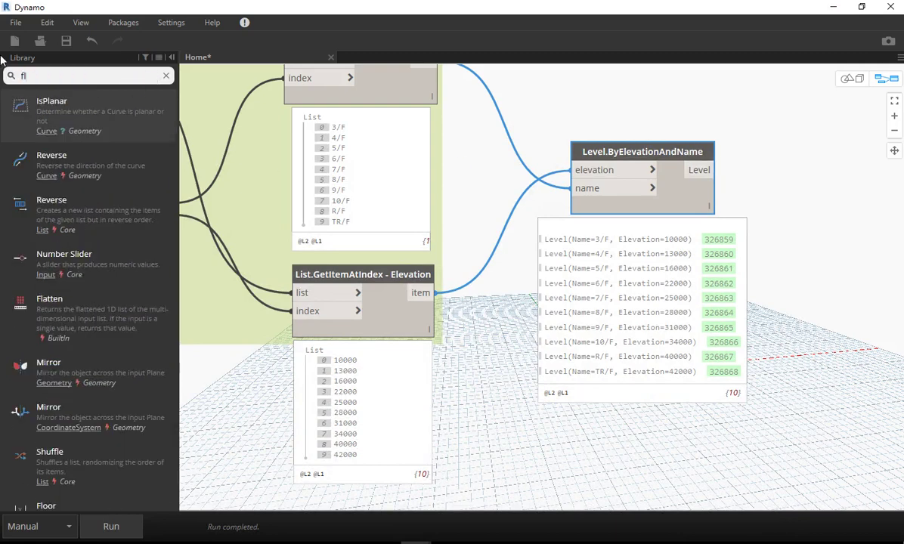
type("oor plan vi")
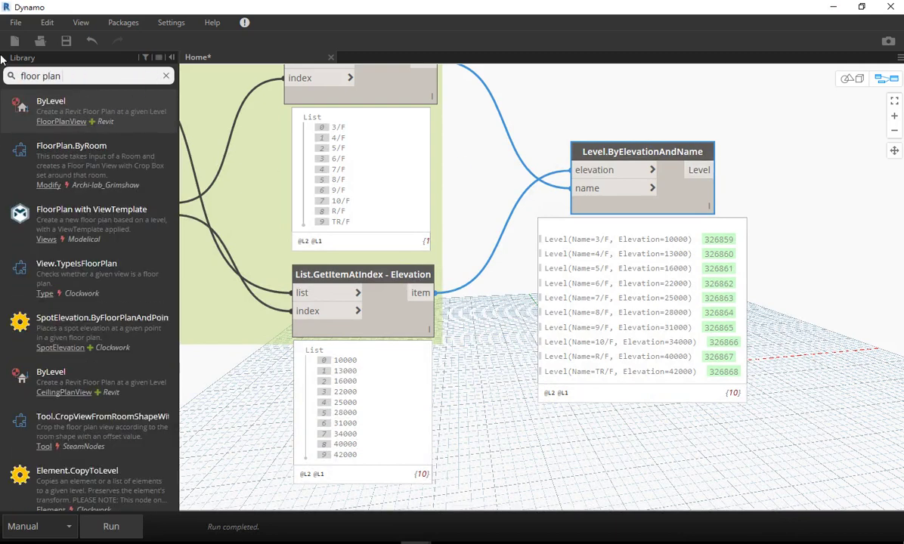
type("e")
key("Return")
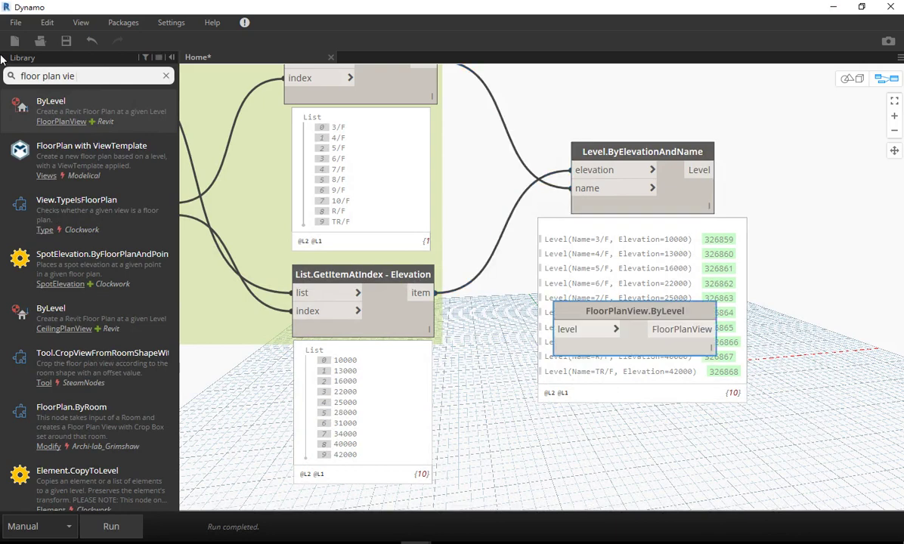
middle_click_drag(731, 229, 545, 301)
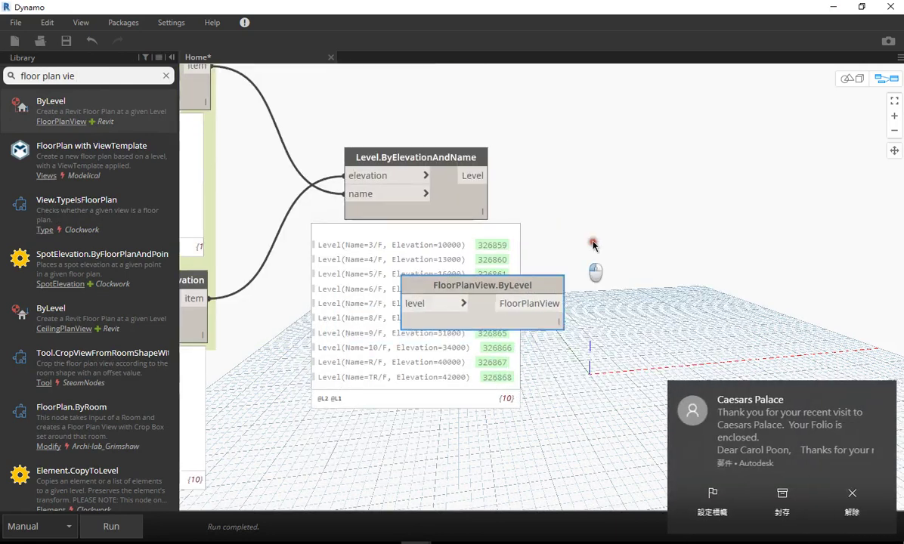
Wire the Level output into FloorPlanView.ByLevel and check its ten views, 3/F–TR/F.
left_click_drag(408, 311, 619, 226)
left_click(485, 175)
left_click(564, 261)
left_click(854, 505)
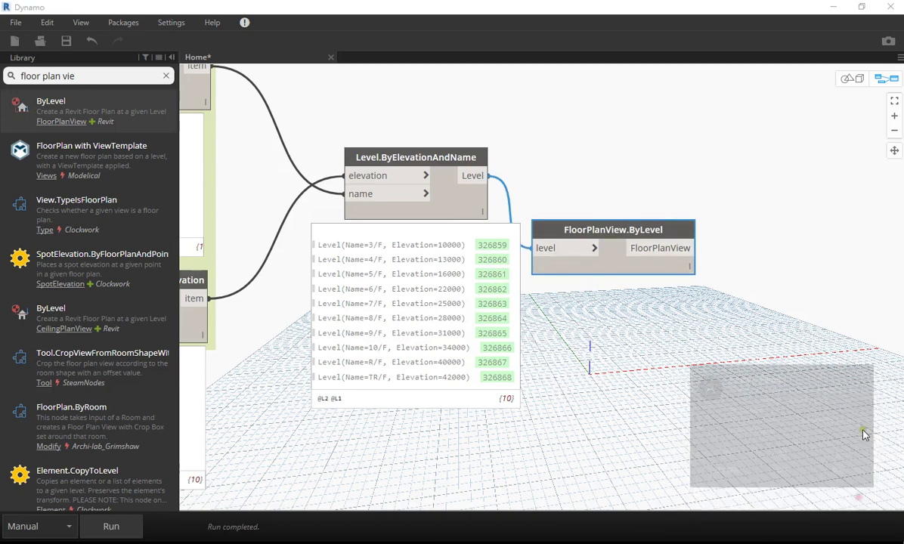
left_click_drag(640, 235, 704, 173)
middle_click_drag(649, 299, 759, 302)
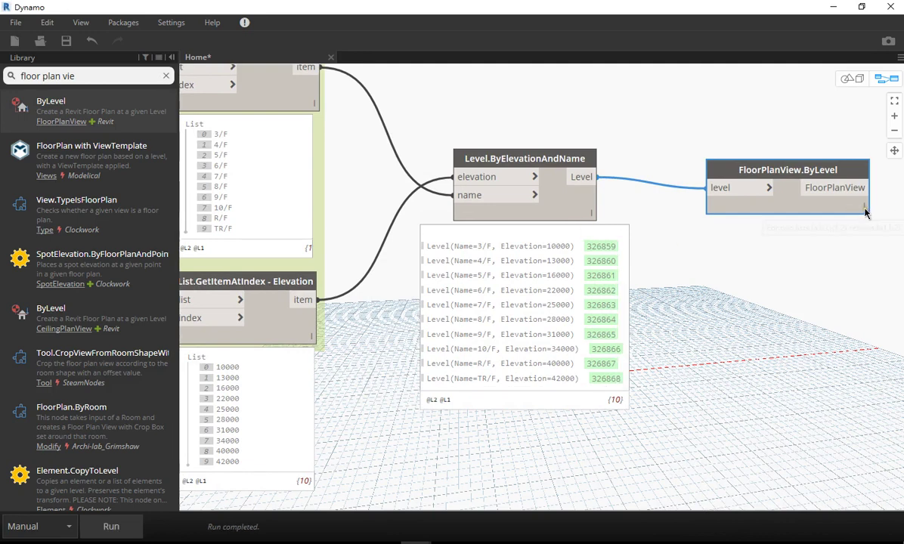
mouse_move(786, 303)
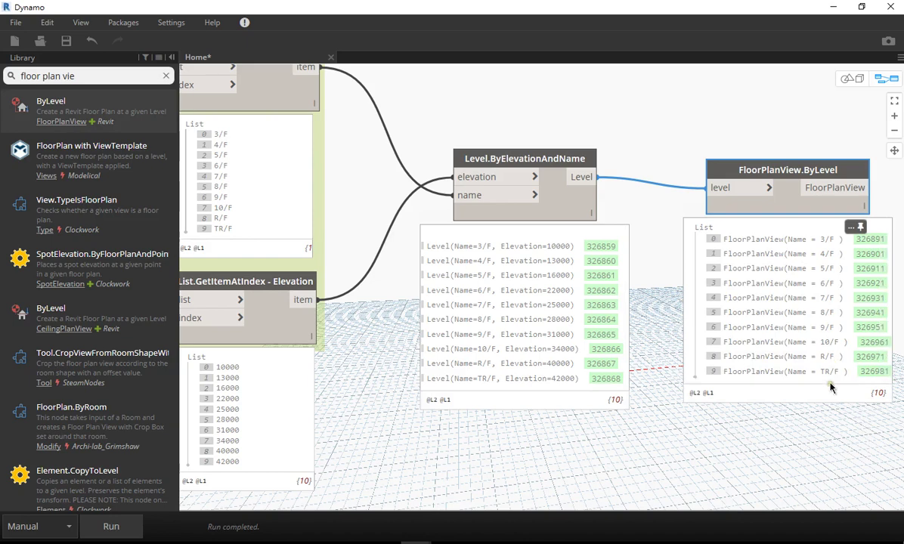
left_click(777, 352)
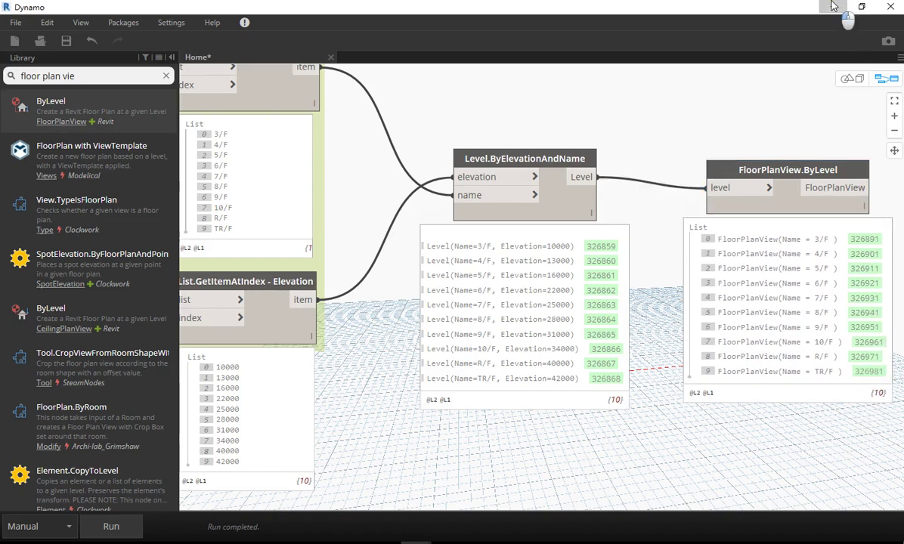
With Dynamo hidden, pan the North elevation to bring TR/F and R/F into view.
left_click(830, 6)
scroll(539, 402, "down", 3)
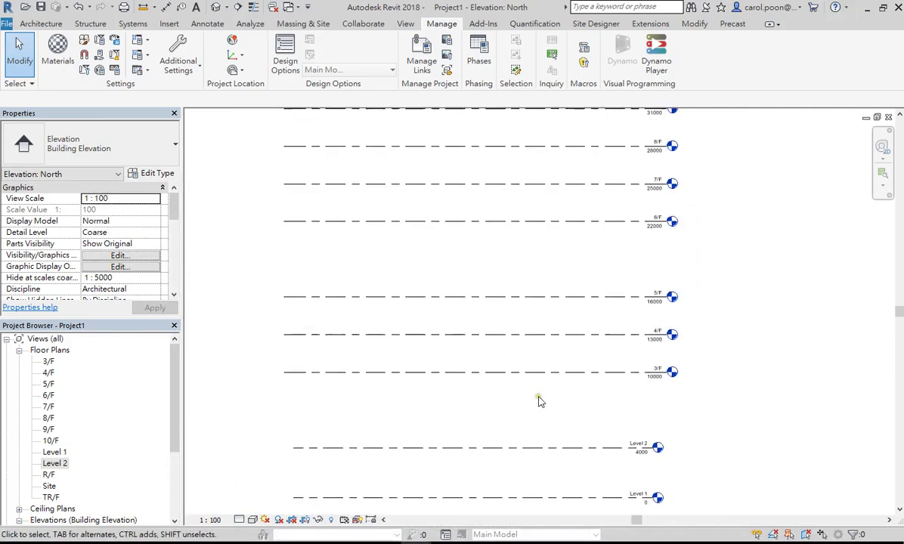
scroll(732, 254, "up", 2)
scroll(685, 256, "up", 3, "ctrl")
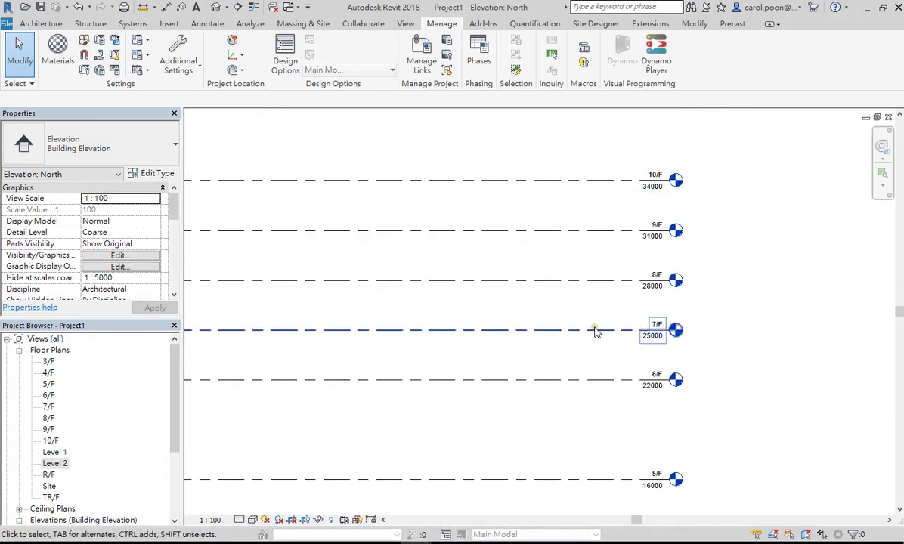
scroll(656, 253, "down", 2)
middle_click_drag(642, 244, 600, 399)
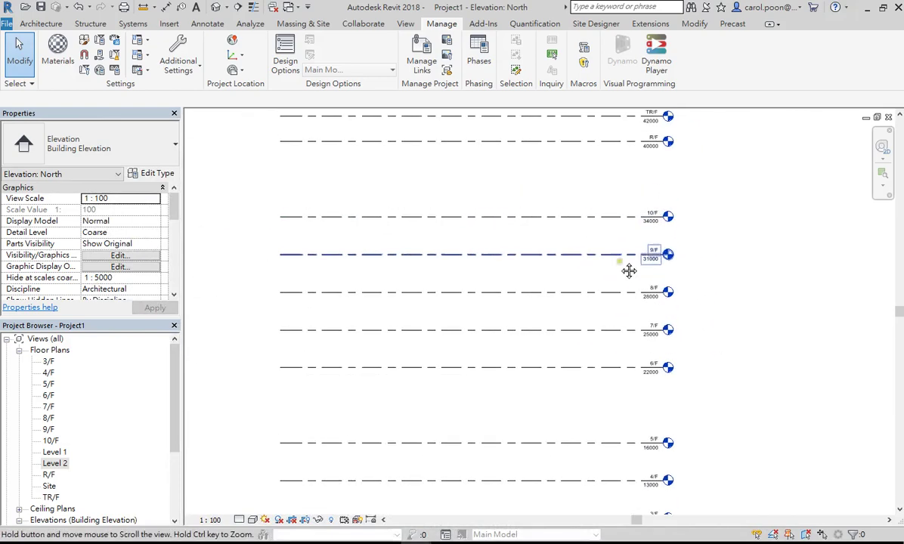
scroll(665, 253, "up", 2)
scroll(681, 259, "up", 2)
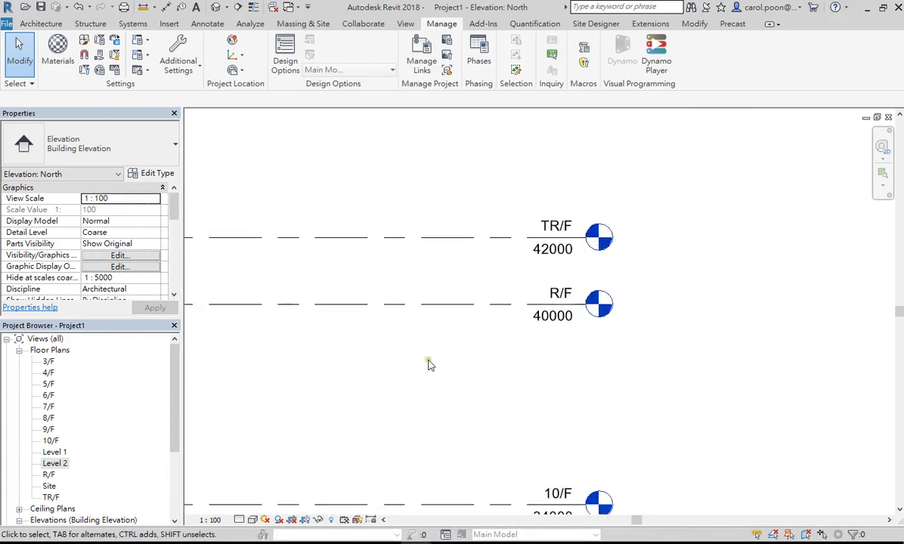
middle_click_drag(428, 363, 482, 334)
Check the floor plan entries in the Project Browser and open the 3/F floor plan.
left_click(47, 373)
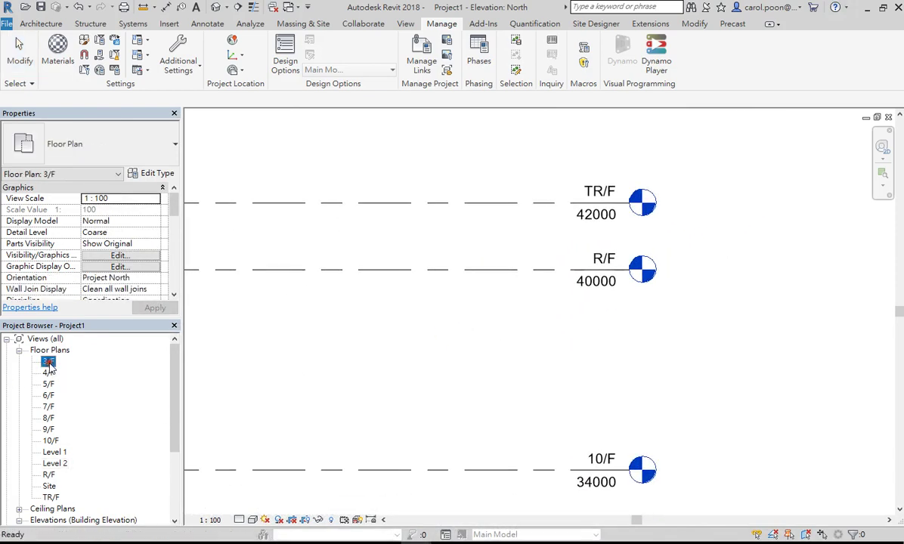
left_click(50, 451)
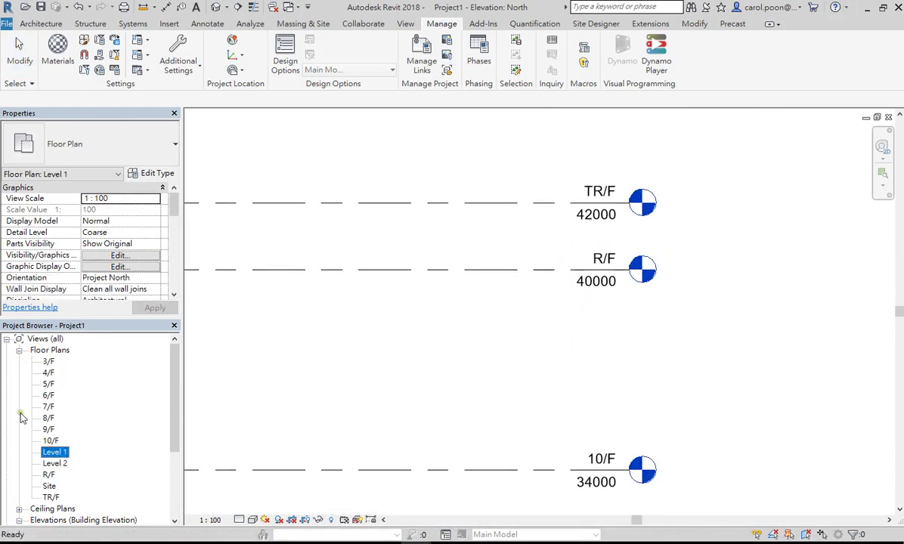
left_click(47, 441)
left_click(49, 363)
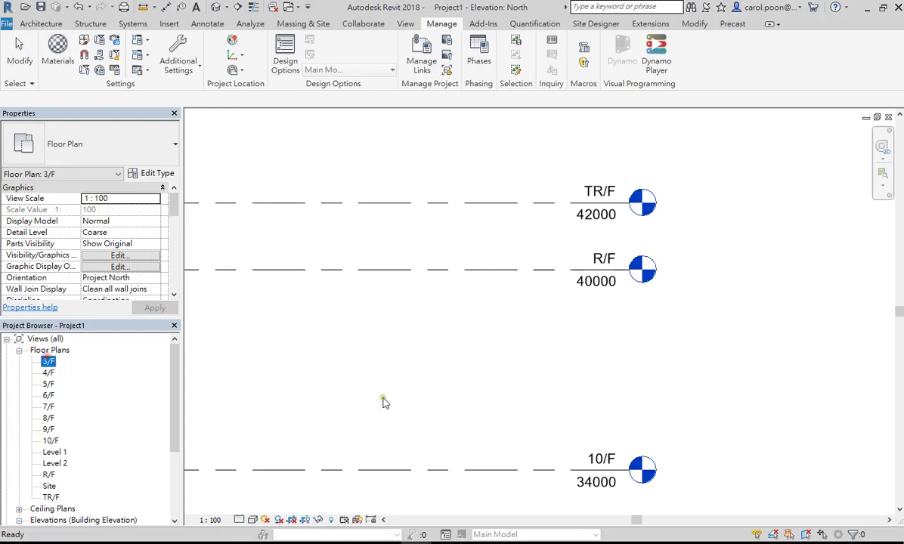
double_click(48, 363)
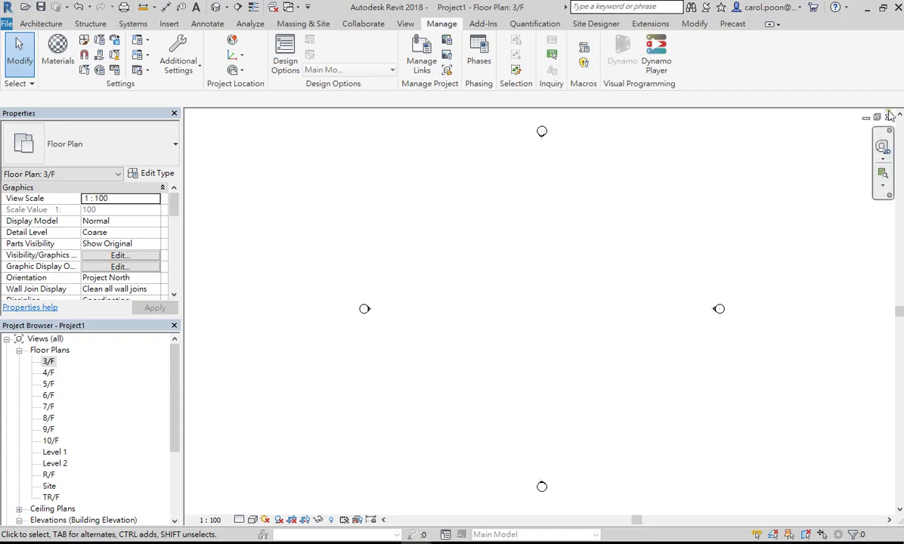
Return to the North elevation and frame levels 3/F to 7/F.
key("ctrl+Tab")
scroll(714, 320, "down", 2)
scroll(714, 317, "down", 2)
middle_click_drag(710, 316, 692, 157)
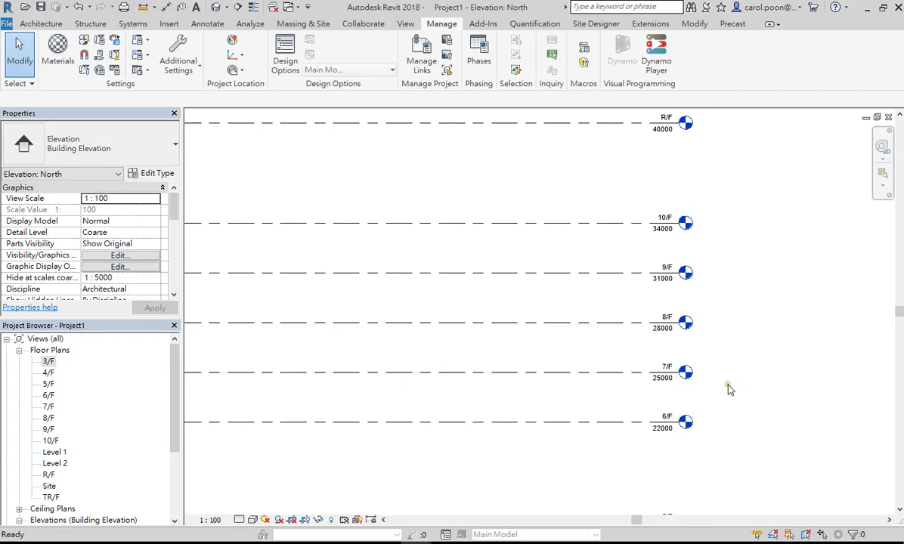
mouse_move(700, 364)
middle_mouse_down()
mouse_move(747, 349)
mouse_move(763, 424)
mouse_move(759, 464)
middle_mouse_up()
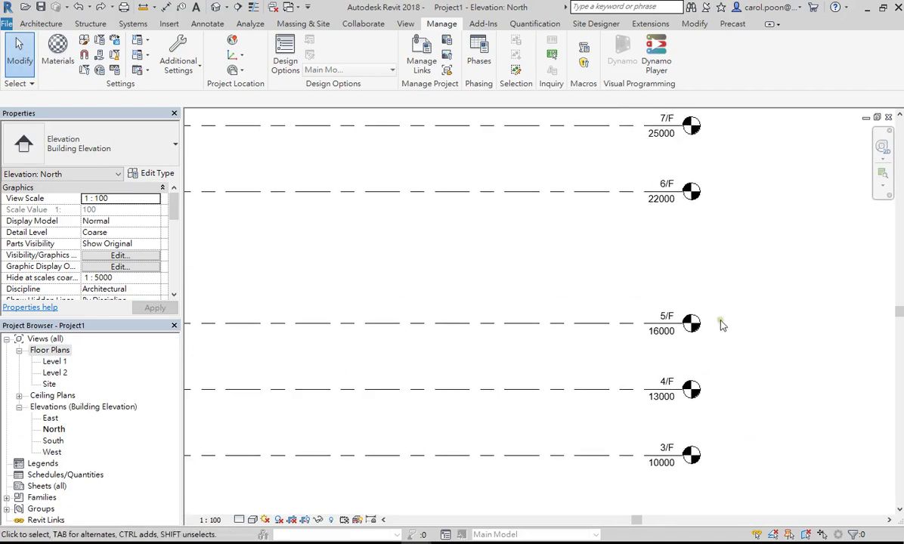
Browse the View tab's 3D view and legend options and the Manage tab's additional settings.
left_click(406, 24)
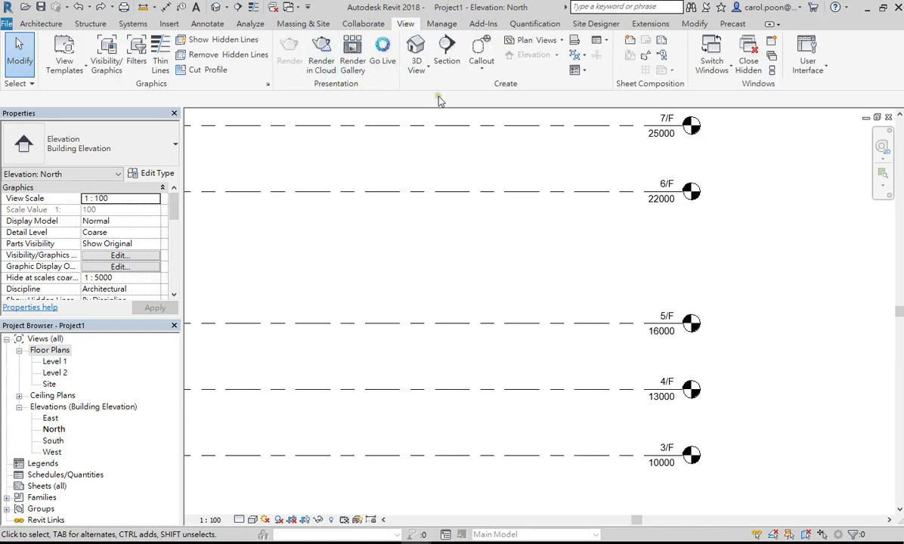
left_click(424, 70)
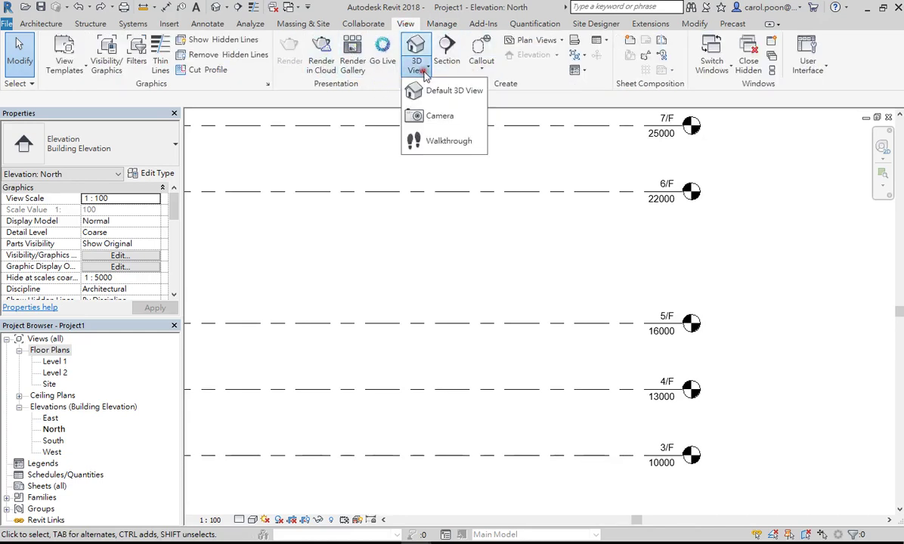
left_click(582, 71)
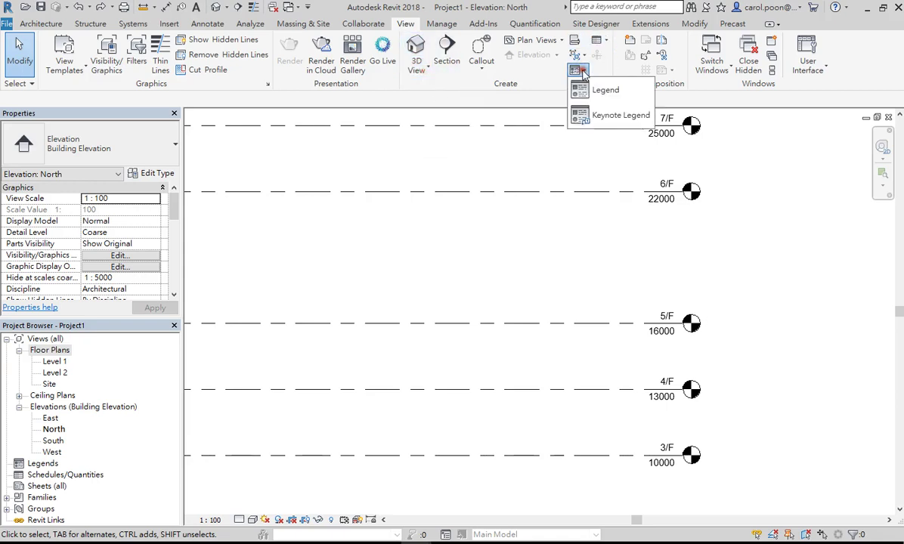
left_click(441, 23)
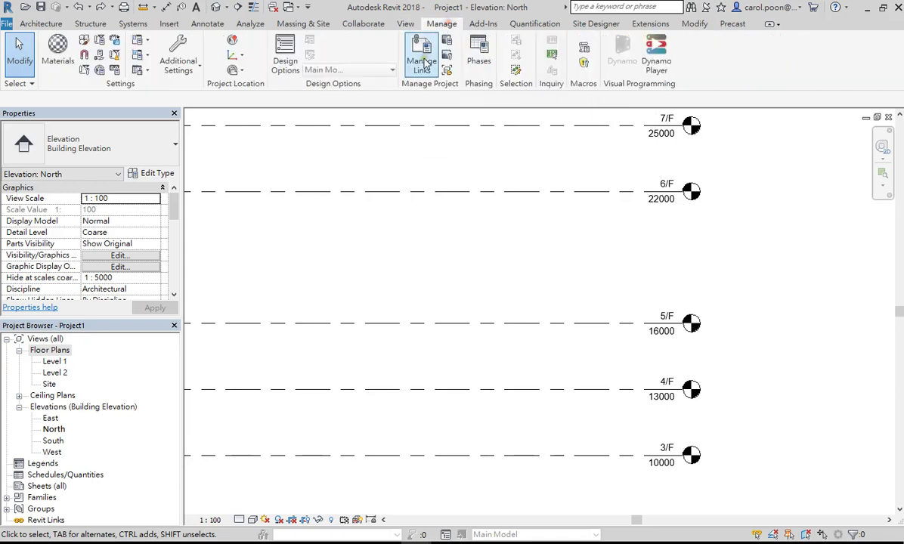
left_click(195, 71)
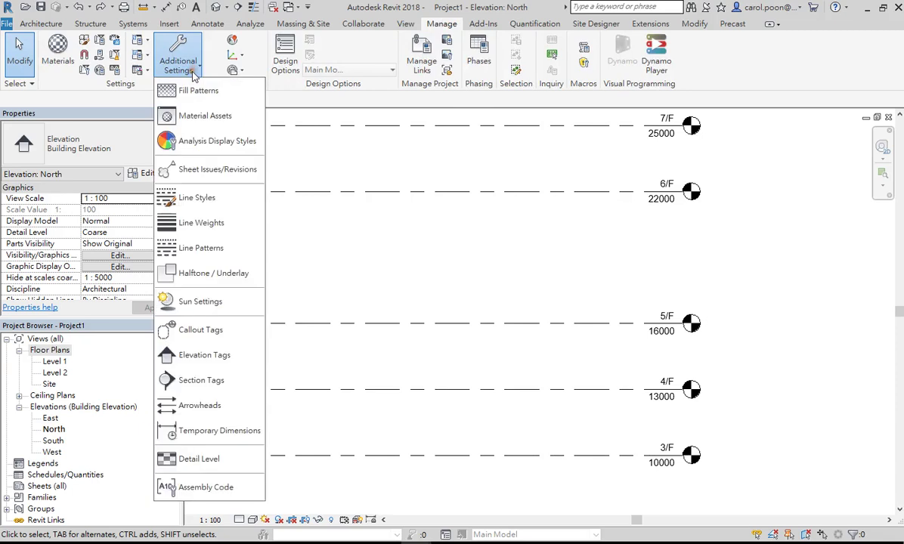
left_click(333, 98)
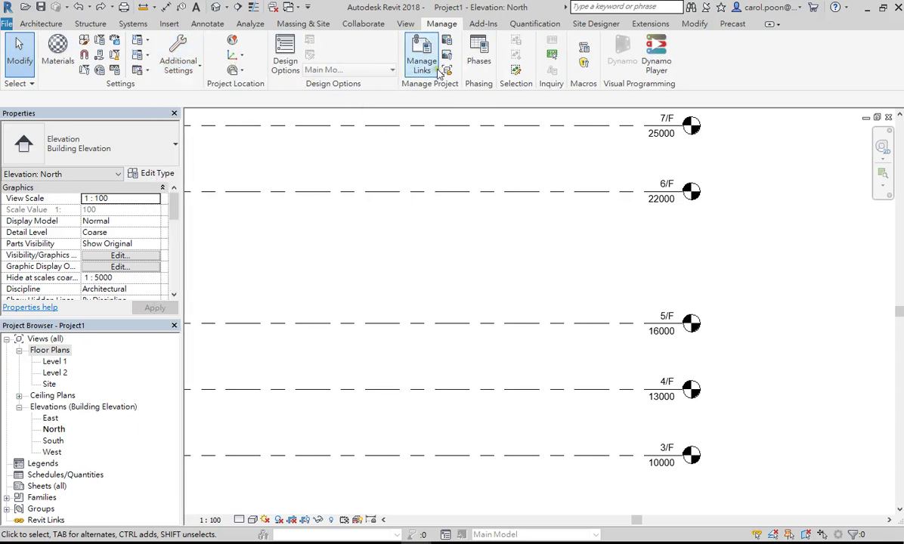
left_click(403, 25)
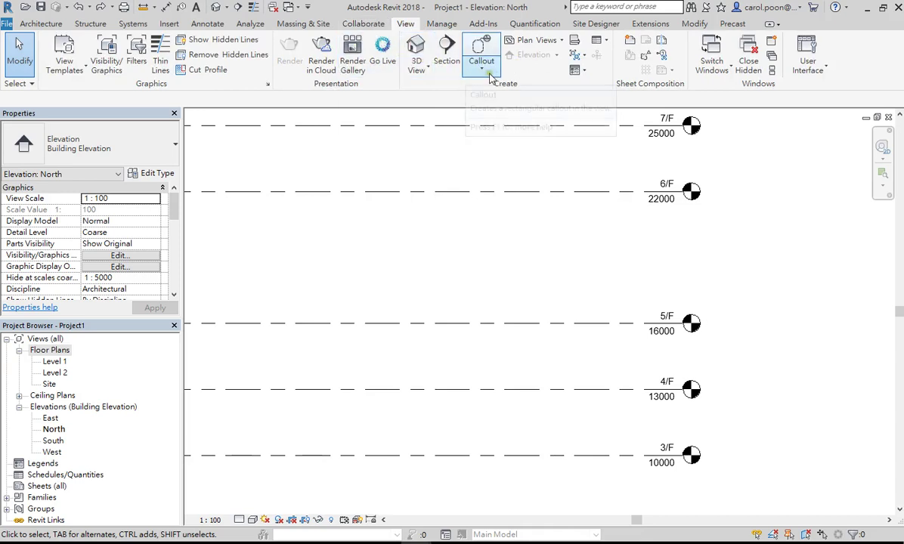
Create floor plan views for levels 3/F through TR/F via Plan Views > Floor Plan.
left_click(554, 45)
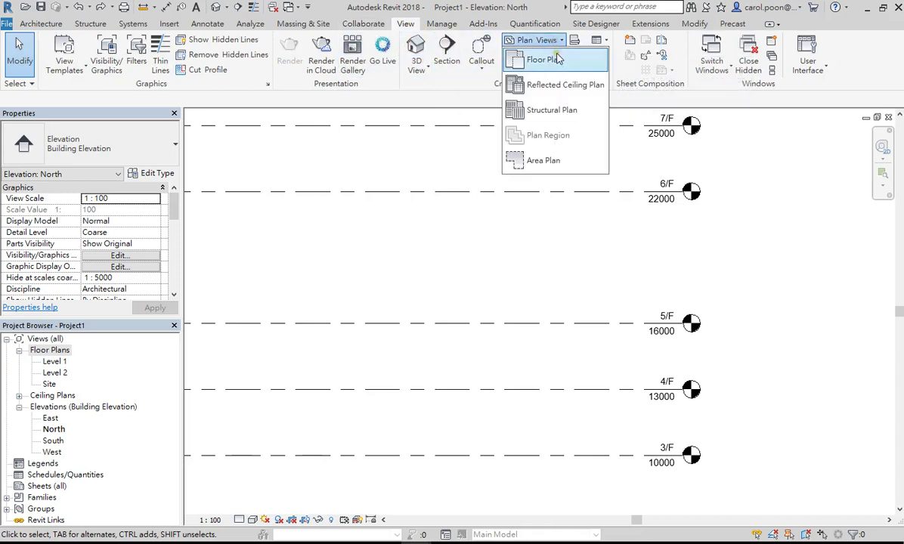
left_click(543, 60)
left_click(371, 261)
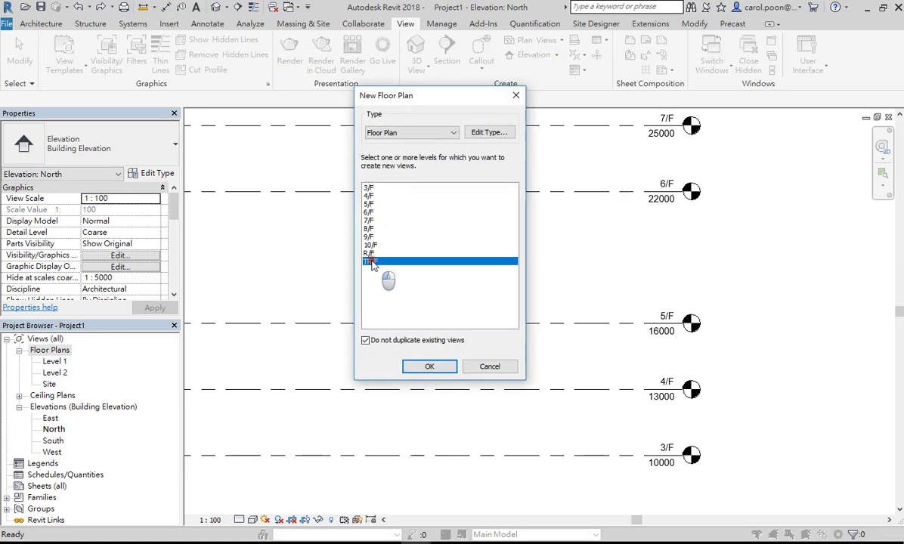
left_click(368, 189, "shift")
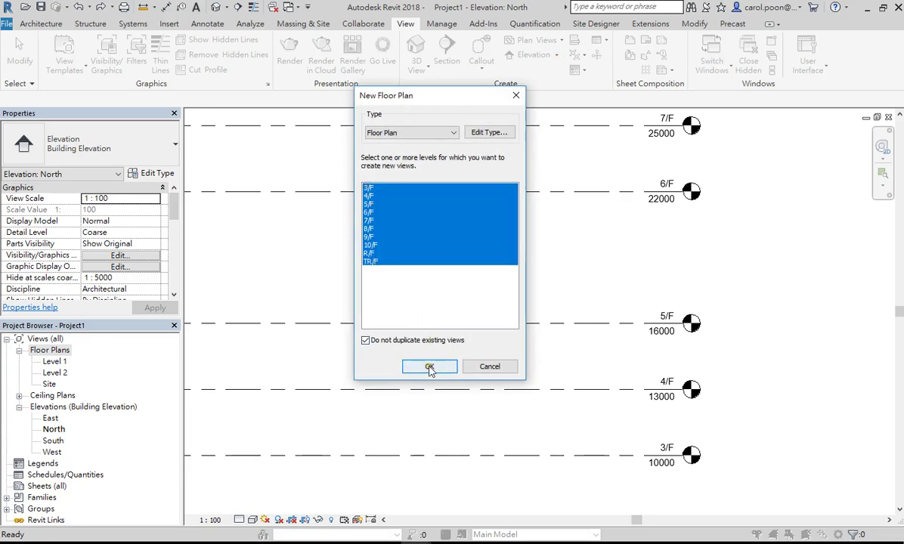
left_click(430, 366)
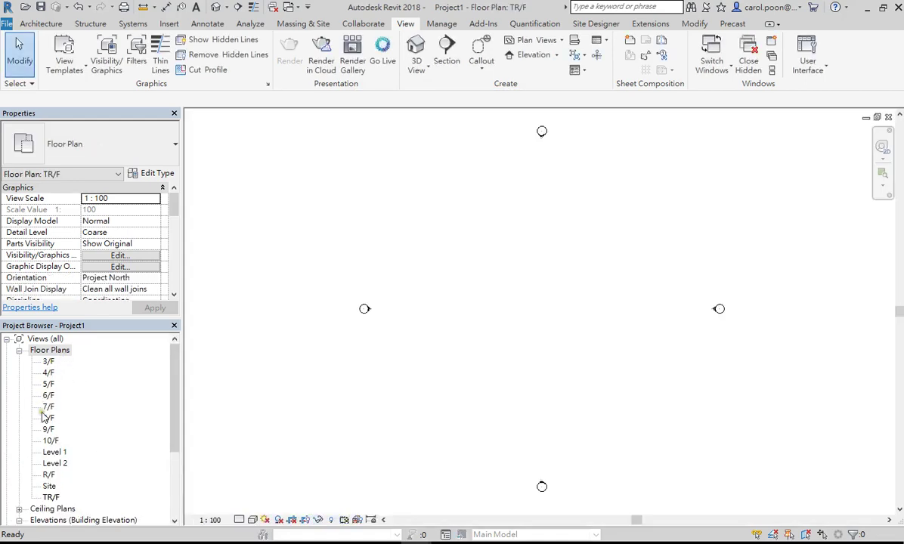
Open Elevations > North and frame Level 1 and Level 2 below the new levels.
scroll(61, 491, "down", 1)
scroll(75, 480, "down", 3)
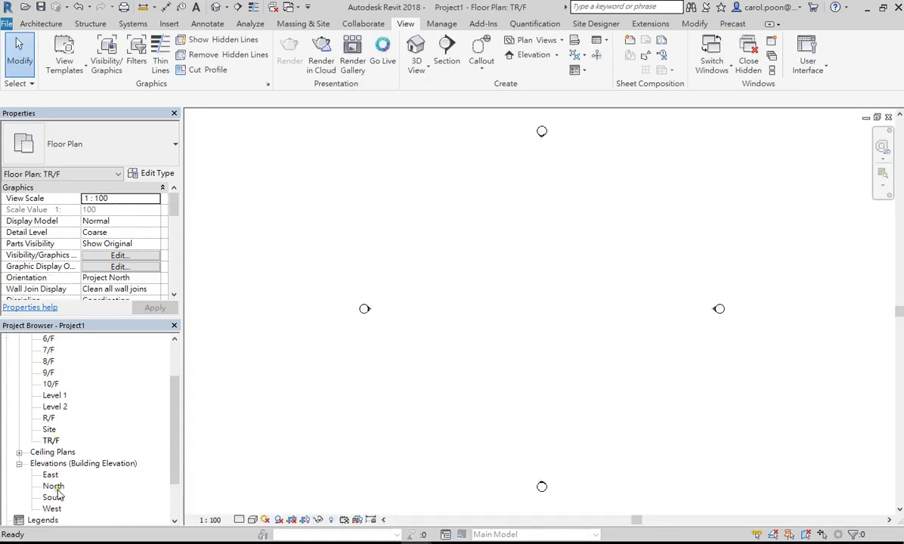
double_click(54, 488)
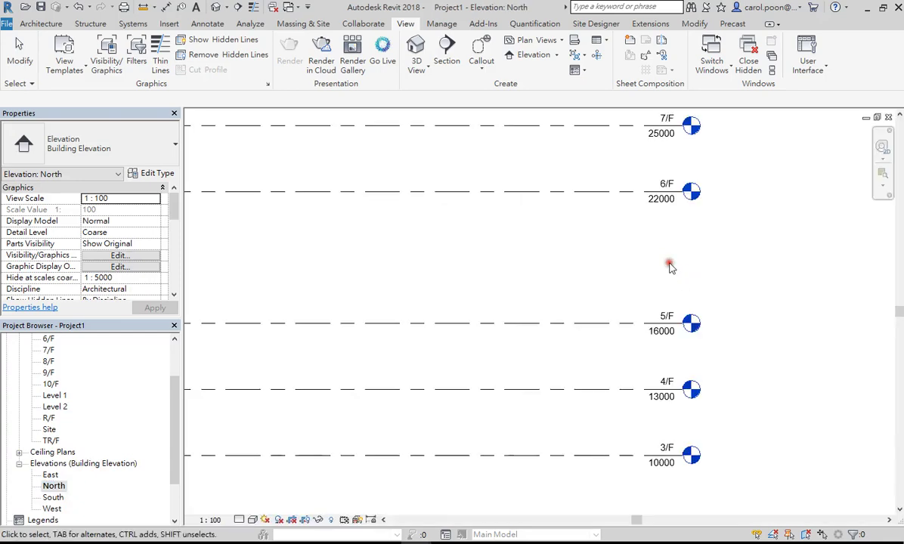
scroll(629, 295, "down", 2)
mouse_move(638, 271)
middle_mouse_down()
mouse_move(668, 317)
mouse_move(661, 323)
middle_mouse_up()
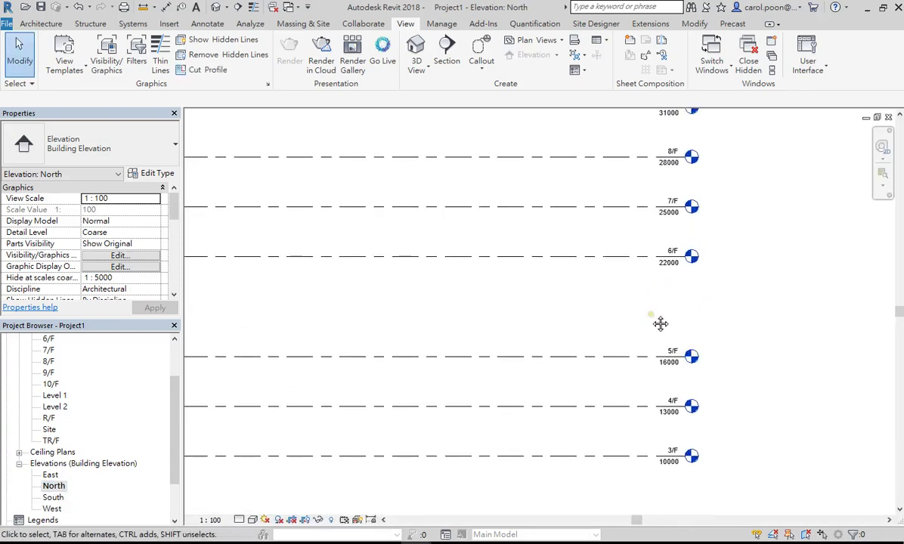
scroll(720, 253, "down", 2)
middle_click_drag(710, 302, 633, 371)
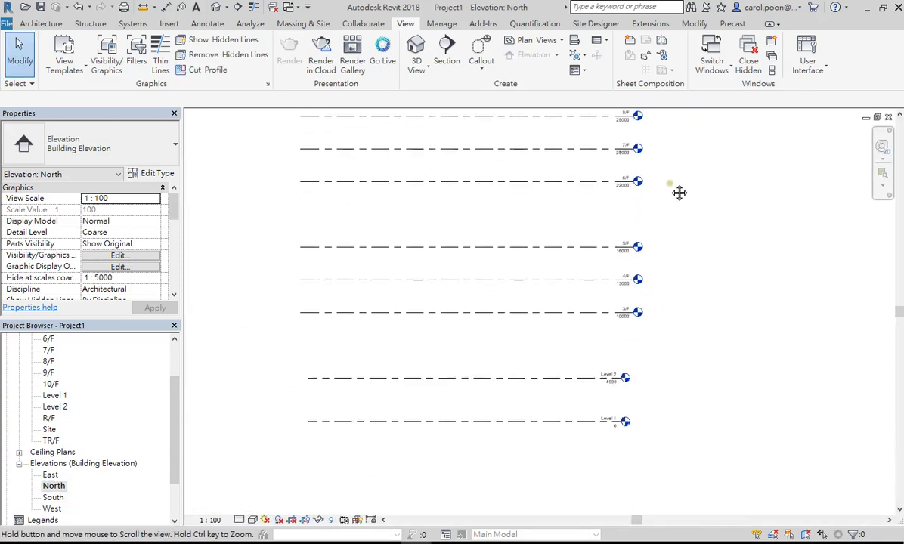
Glance at the Levels and Elevations workbook, then select the Level 1 line.
key("alt+Tab")
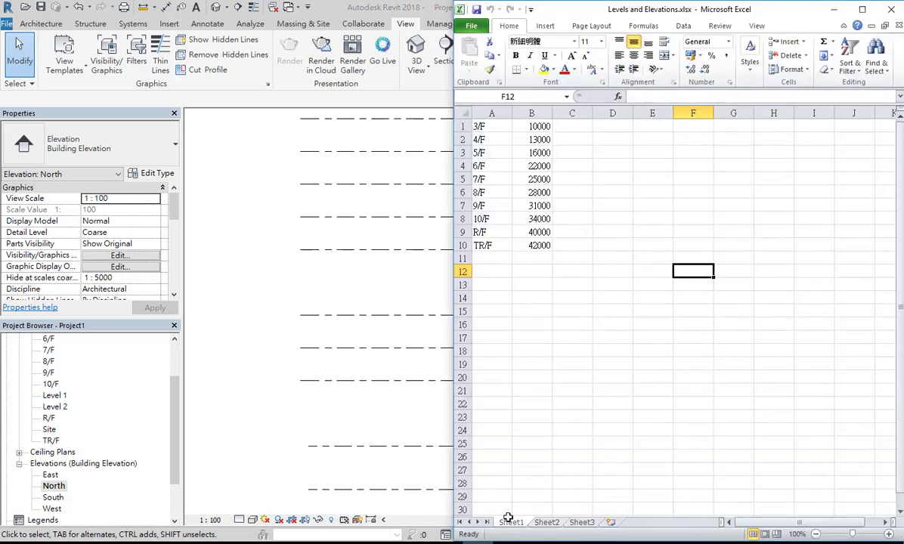
left_click(834, 9)
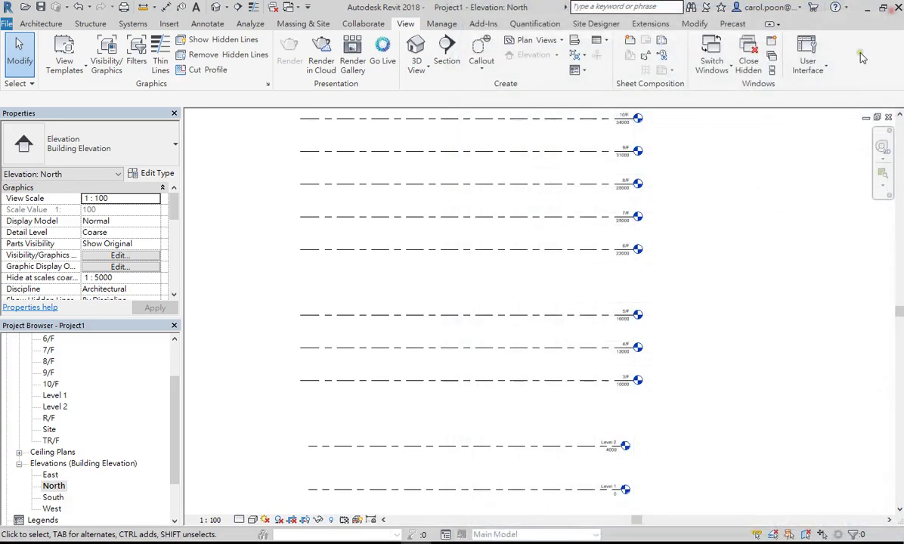
left_click(582, 489)
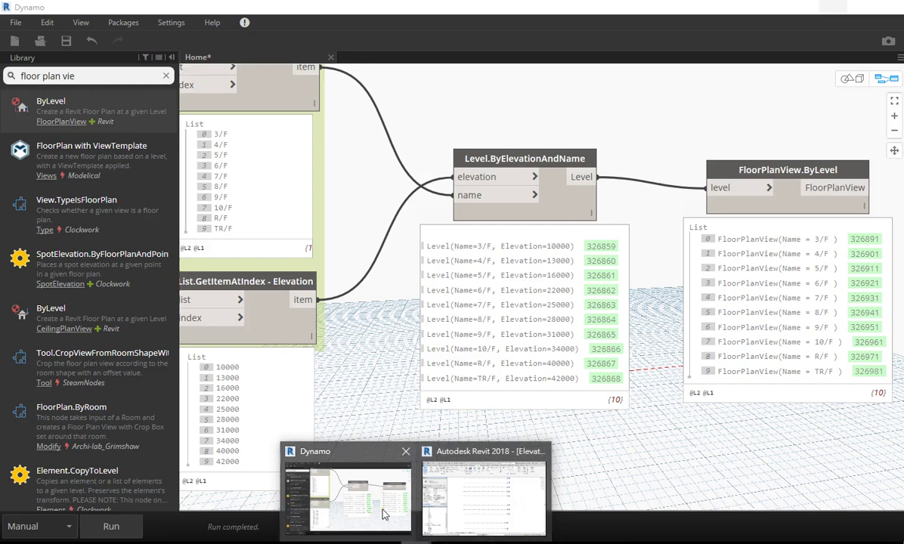
Return to the Dynamo graph and collapse the node library to widen the canvas.
left_click(383, 515)
scroll(696, 283, "down", 5)
scroll(761, 299, "down", 2)
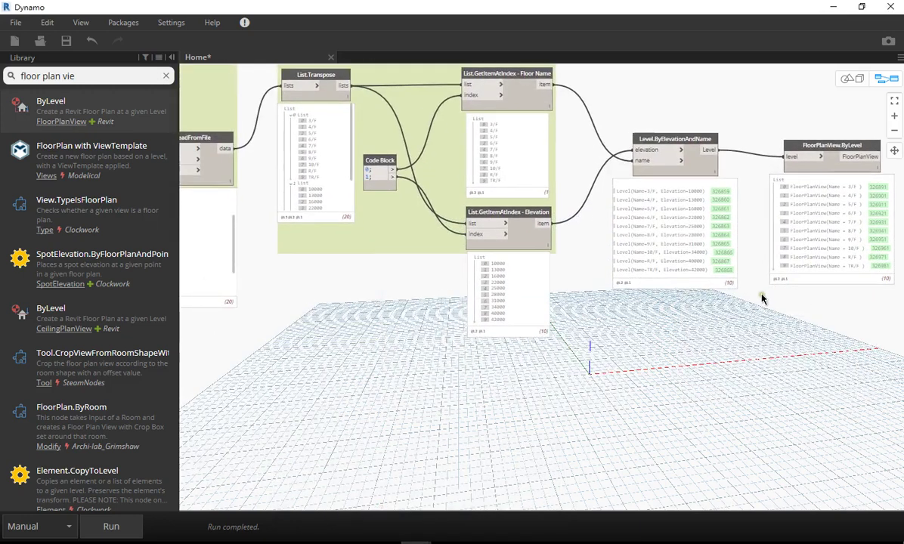
scroll(762, 299, "down", 4)
scroll(456, 269, "up", 5)
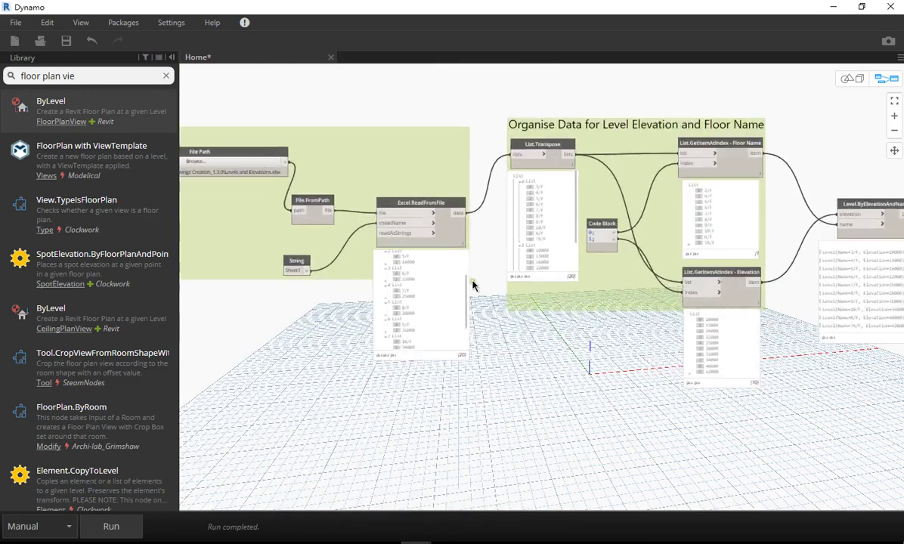
scroll(472, 285, "up", 1)
left_click(171, 58)
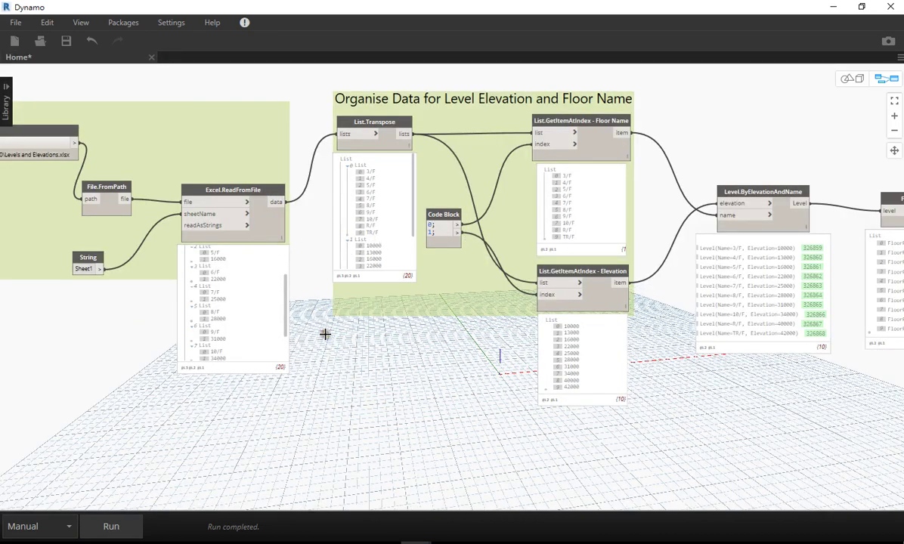
Inspect the List.Transpose, Elevation list, Level.ByElevationAndName and FloorPlanView.ByLevel previews.
left_click(379, 142)
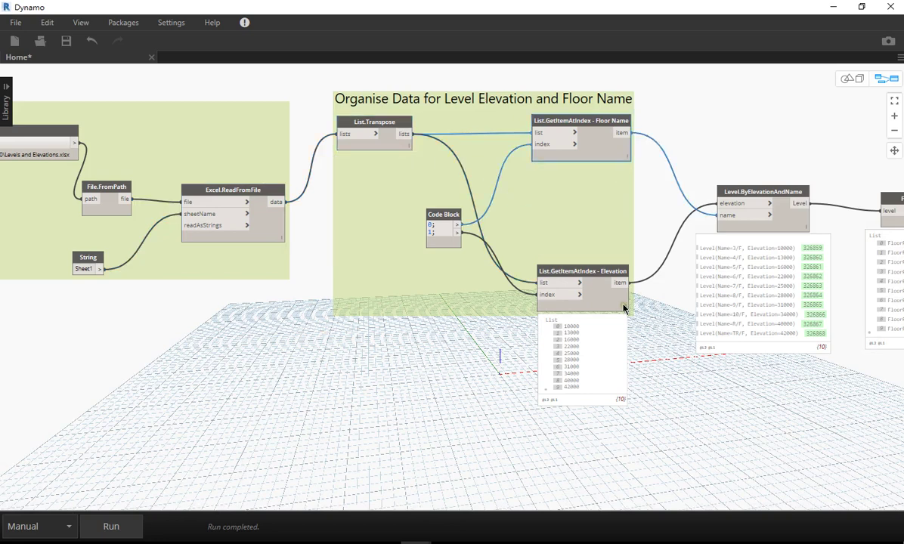
left_click(622, 322)
middle_click_drag(777, 313, 681, 266)
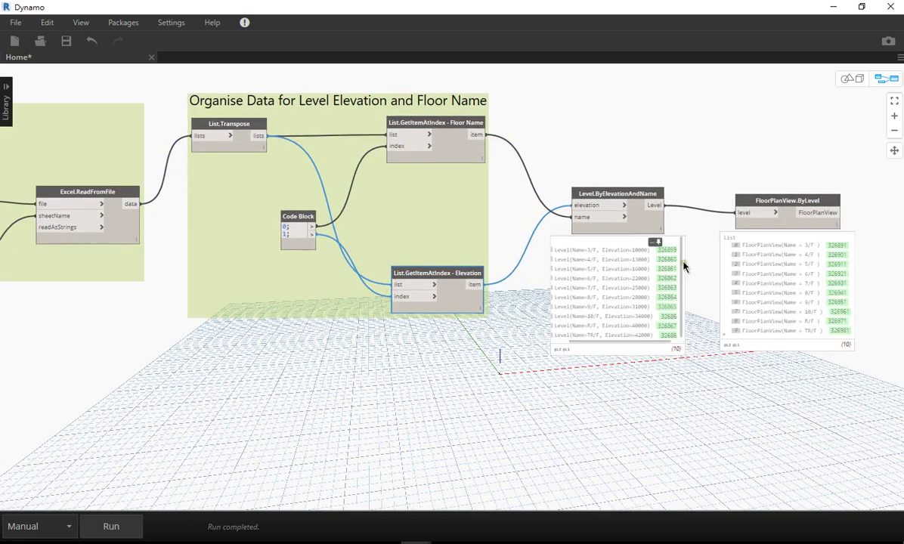
left_click(651, 245)
left_click(828, 236)
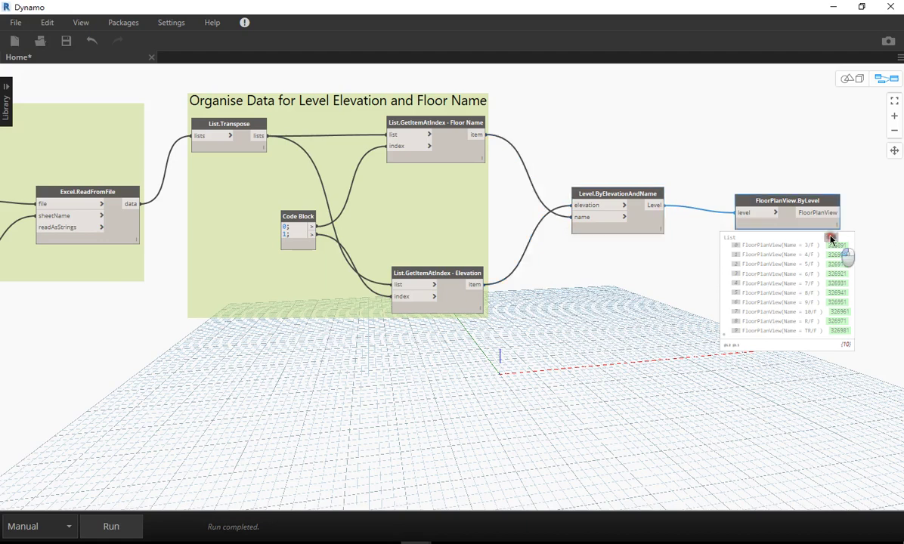
scroll(602, 352, "down", 3)
middle_click_drag(295, 270, 464, 260)
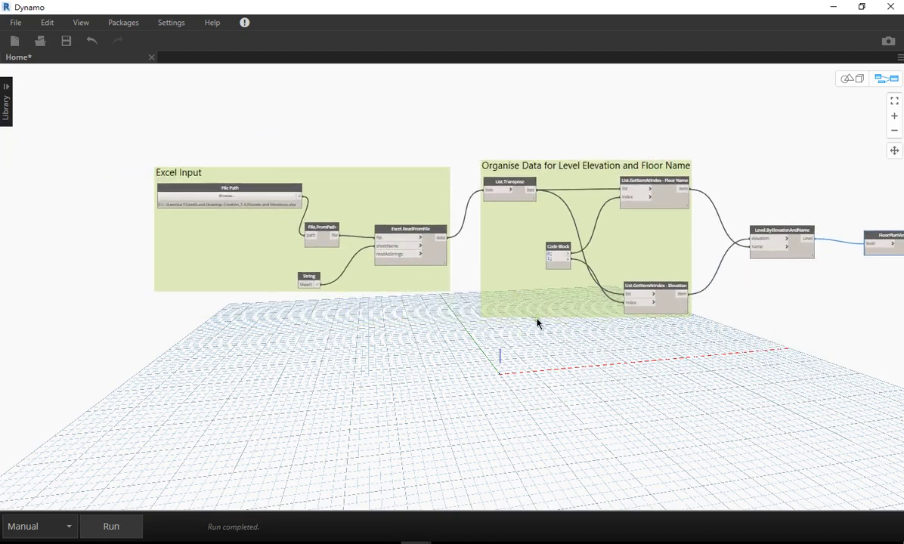
Reconnect the Level wire to FloorPlanView.ByLevel's level input.
scroll(166, 185, "up", 2)
scroll(166, 186, "up", 2)
scroll(249, 226, "up", 3)
left_click(310, 169)
scroll(347, 277, "down", 2)
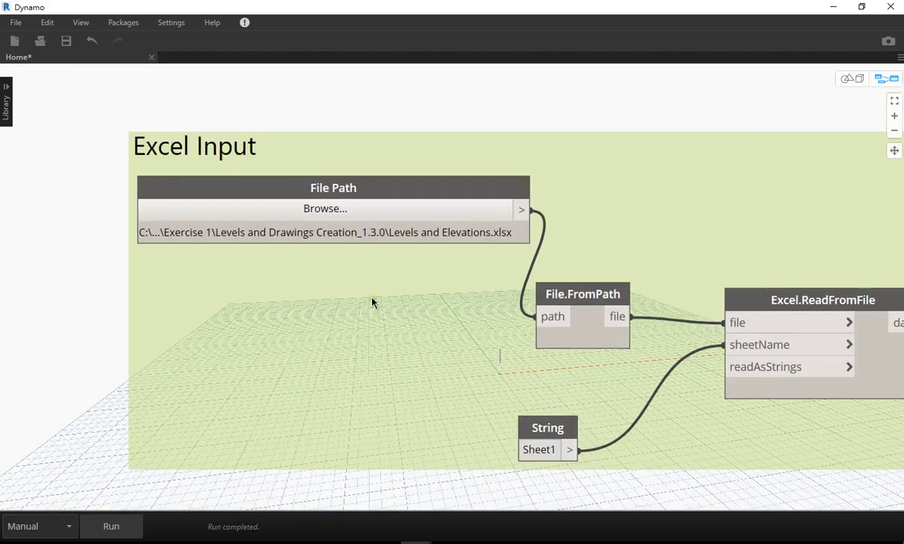
scroll(347, 277, "down", 1)
middle_click_drag(327, 283, 299, 256)
middle_click_drag(472, 278, 103, 268)
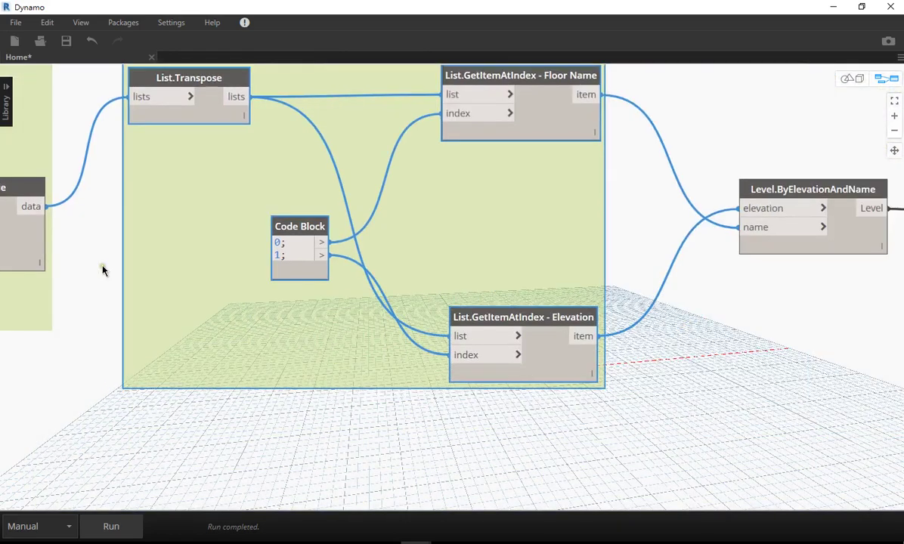
middle_click_drag(641, 317, 302, 317)
mouse_move(645, 244)
middle_mouse_down()
mouse_move(535, 243)
mouse_move(594, 213)
middle_mouse_up()
scroll(536, 244, "up", 1)
middle_click_drag(576, 333, 308, 386)
left_click(449, 260)
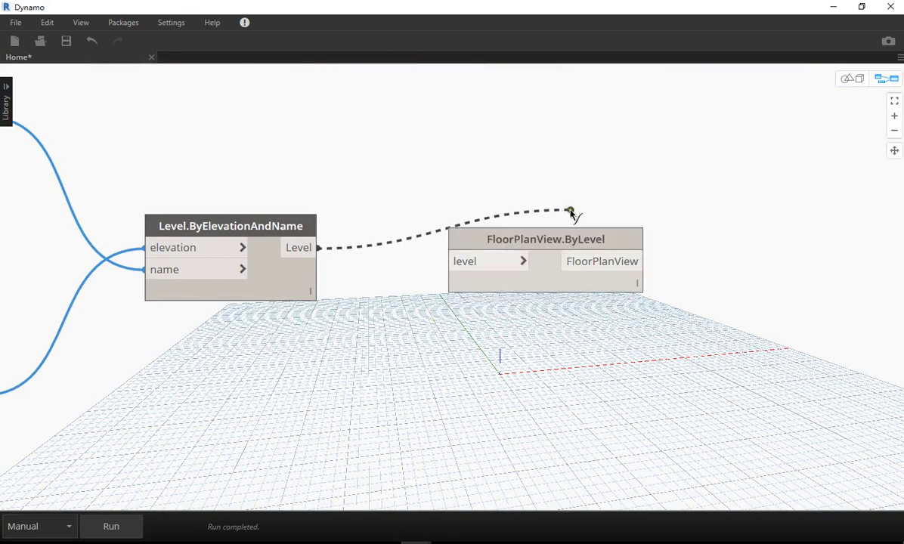
left_click(496, 260)
Tidy the Excel Input group with Cleanup Node Layout (Ctrl+L).
scroll(472, 343, "down", 3)
middle_click_drag(538, 294, 641, 349)
scroll(641, 349, "down", 3)
scroll(109, 331, "up", 4)
middle_click_drag(109, 331, 404, 353)
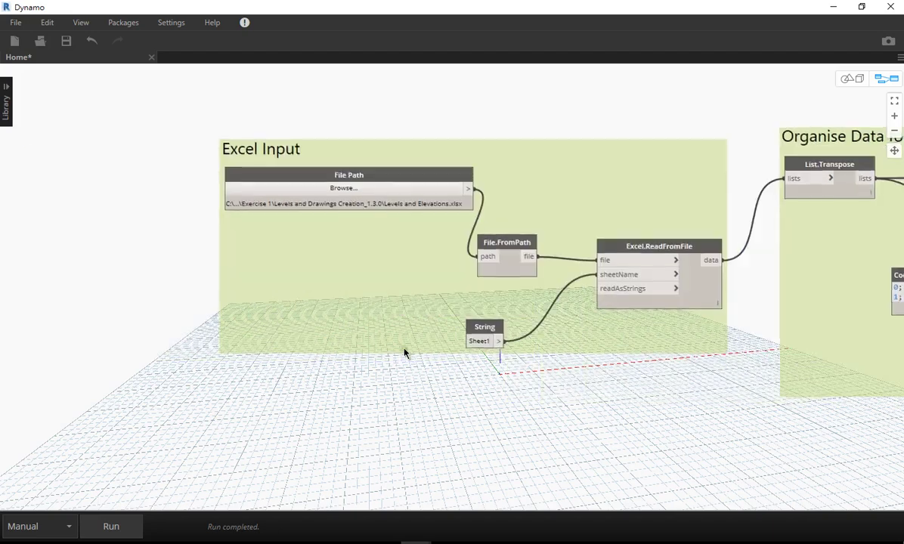
left_click(388, 274)
scroll(388, 274, "up", 1)
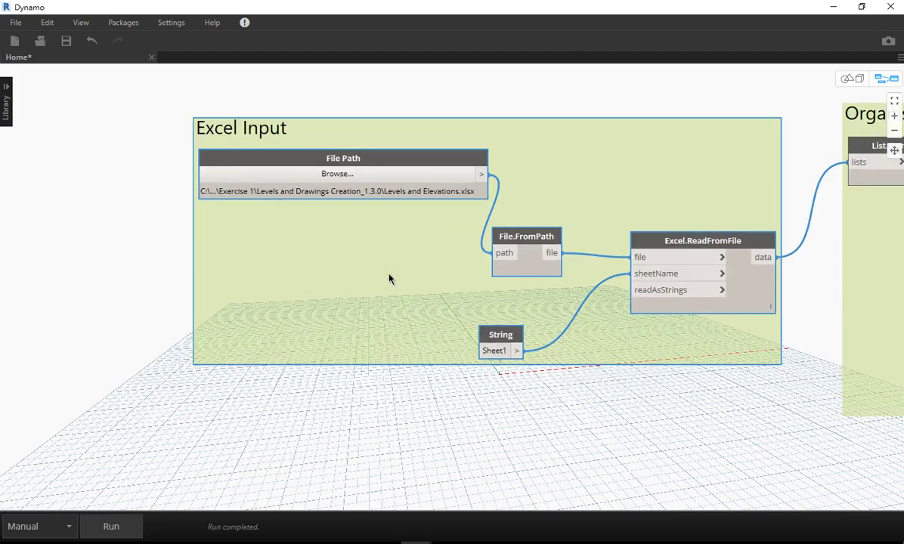
key("ctrl+l")
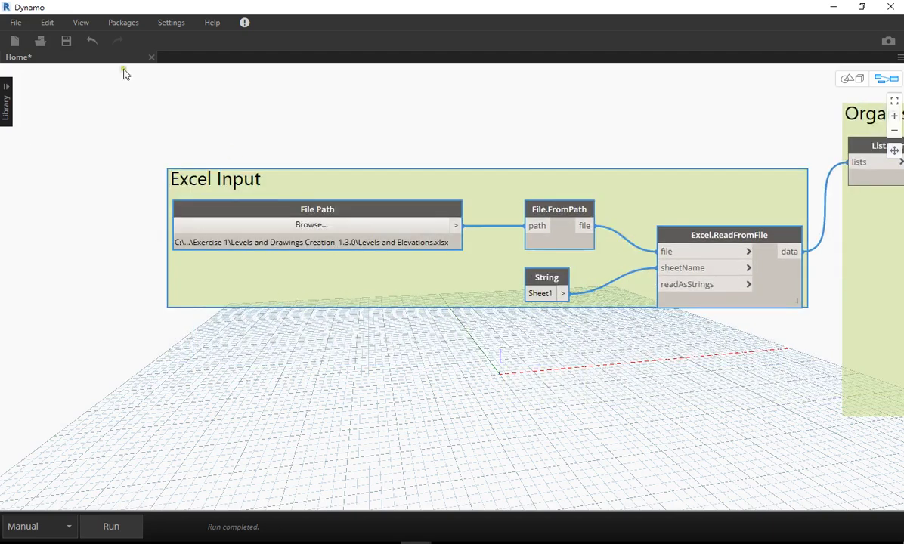
left_click(47, 22)
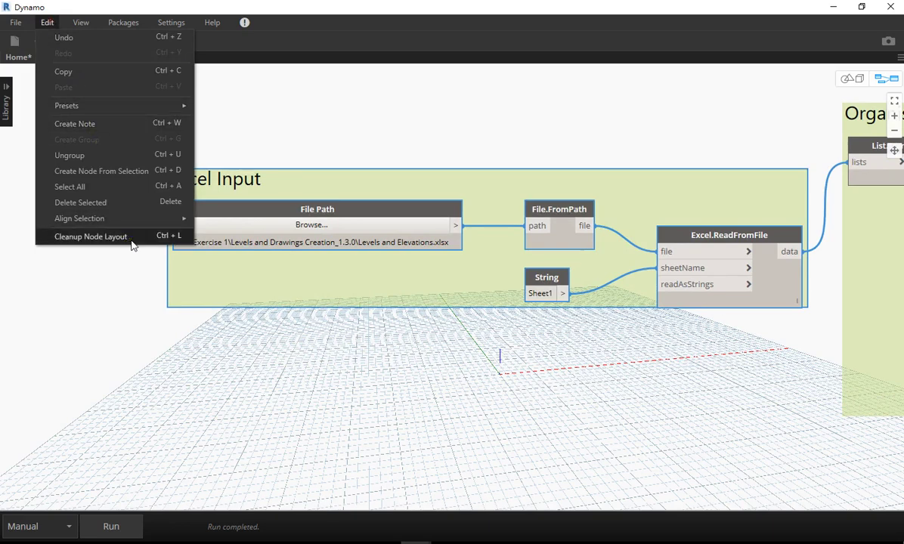
left_click(91, 237)
Tidy the Organise Data group and then the whole graph with Ctrl+L.
scroll(135, 323, "right", 5)
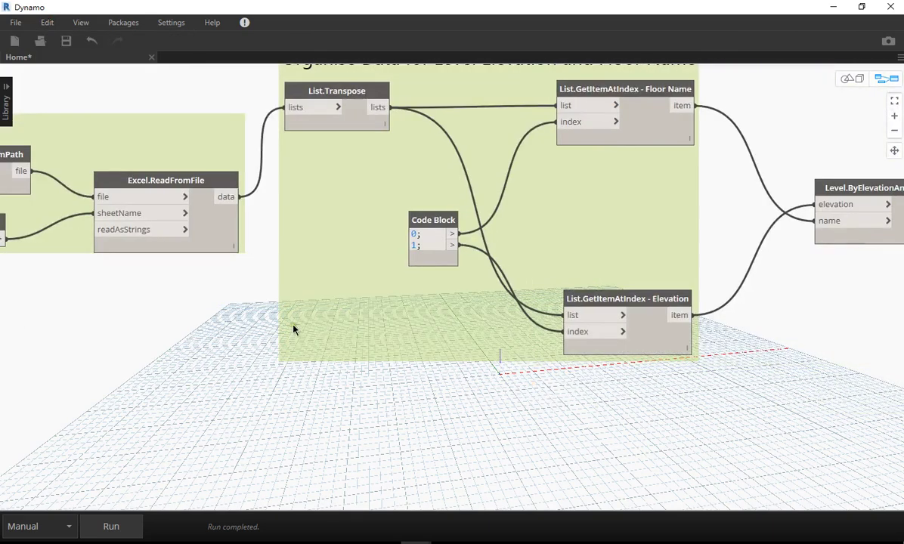
left_click(414, 316)
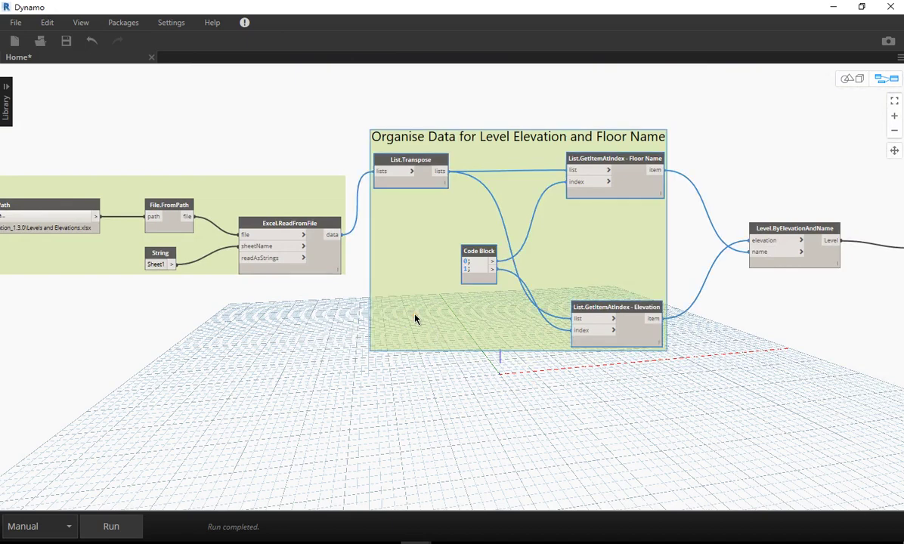
key("ctrl+l")
scroll(373, 359, "right", 5)
middle_click_drag(272, 343, 478, 347)
scroll(478, 347, "down", 1)
scroll(478, 346, "down", 2)
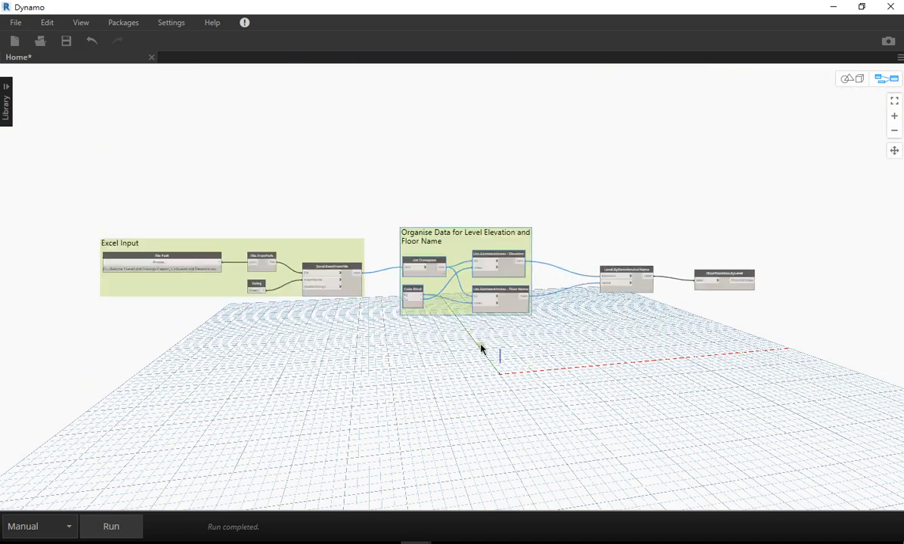
key("ctrl+l")
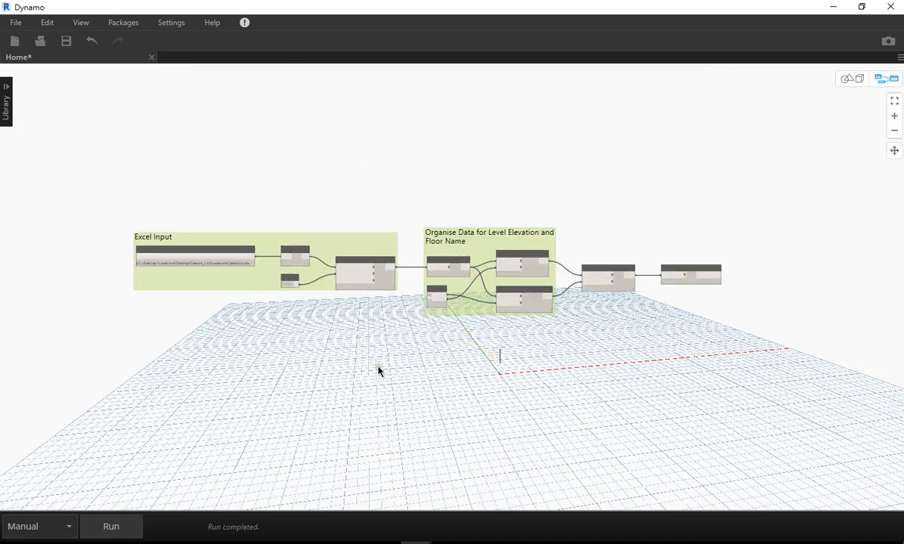
scroll(379, 370, "up", 2)
scroll(371, 375, "up", 1)
mouse_move(287, 419)
middle_mouse_down()
mouse_move(175, 419)
mouse_move(442, 434)
mouse_move(401, 436)
middle_mouse_up()
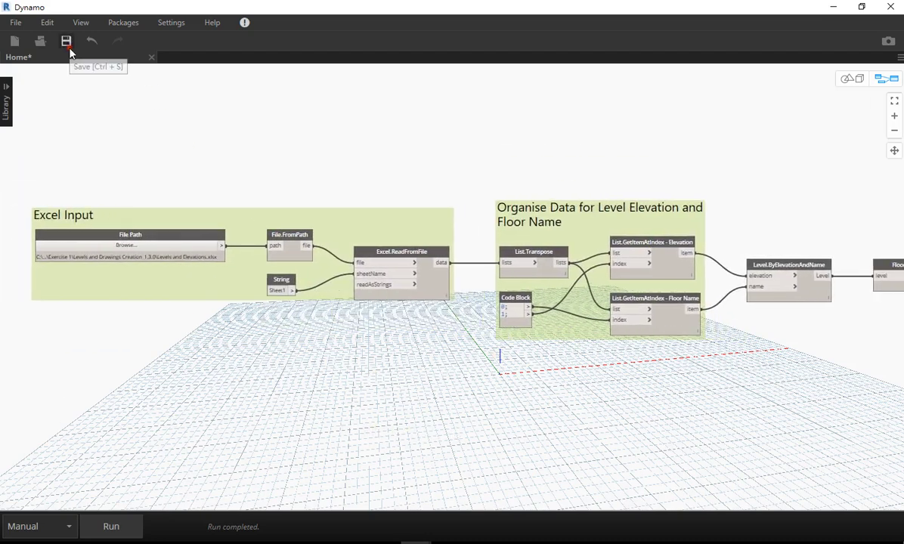
Save the graph over '1. Level Creation From Excel.dyn', confirming the replace, and close Dynamo.
left_click(66, 43)
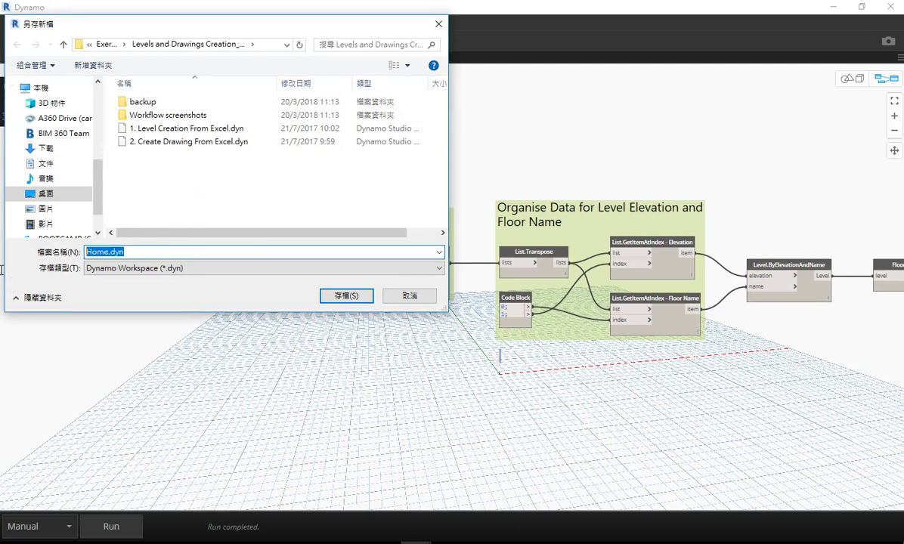
type("Create Level")
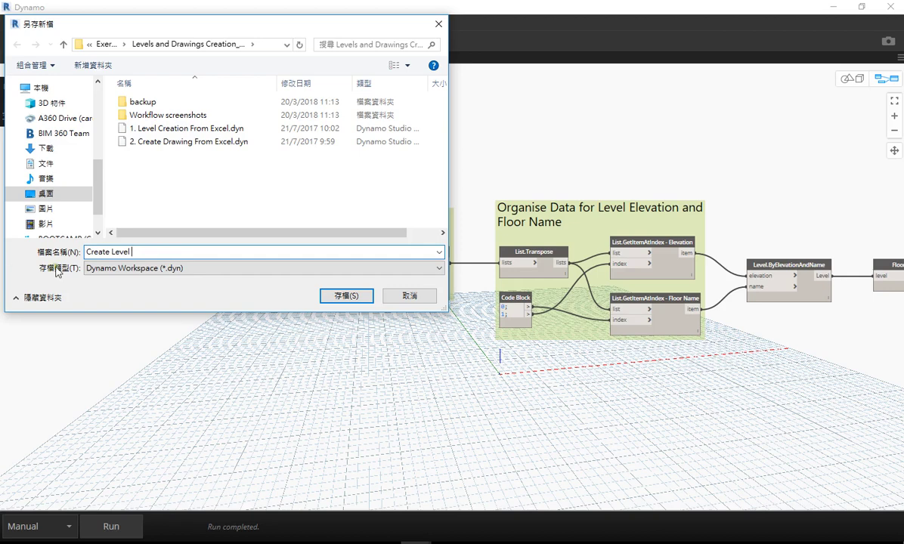
left_click(148, 131)
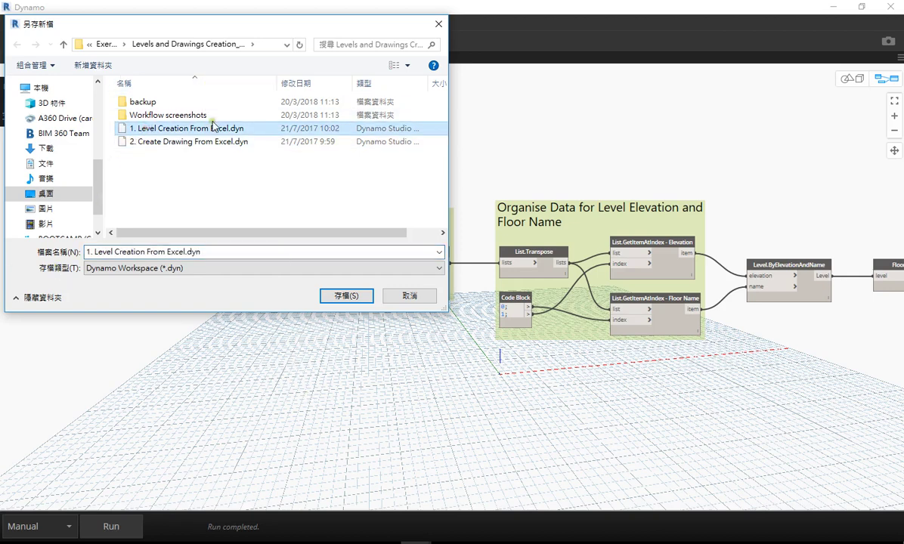
left_click(335, 267)
left_click(353, 300)
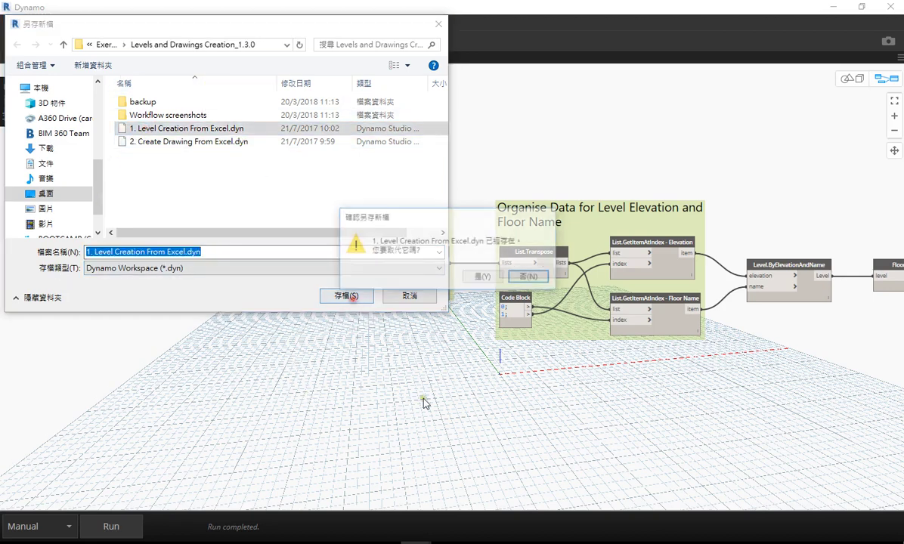
left_click(458, 280)
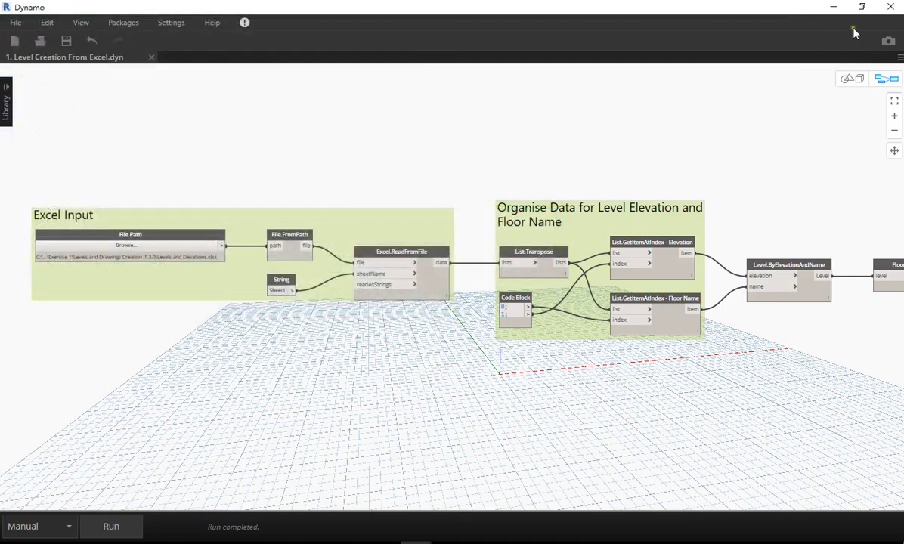
left_click(889, 9)
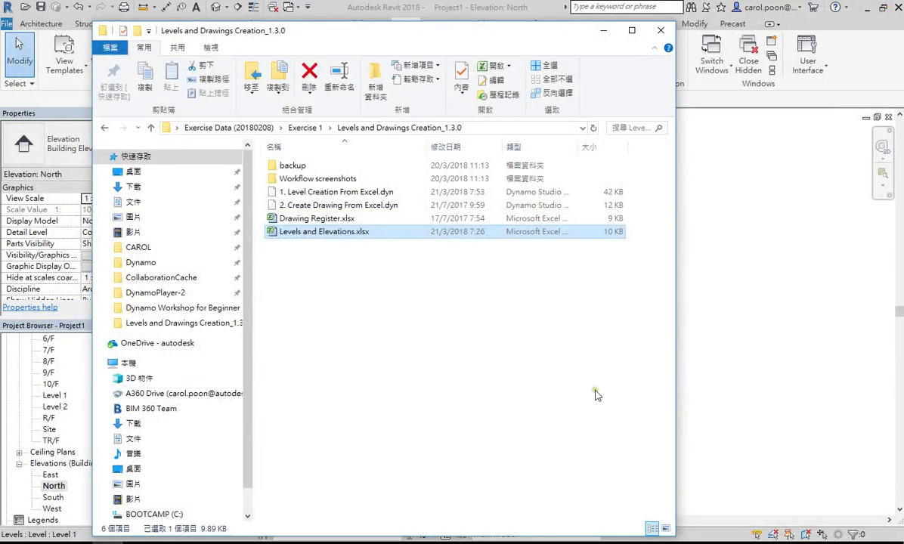
Zoom and pan the North elevation to show levels 4/F up to TR/F at 42000.
left_click(768, 349)
scroll(757, 367, "down", 1)
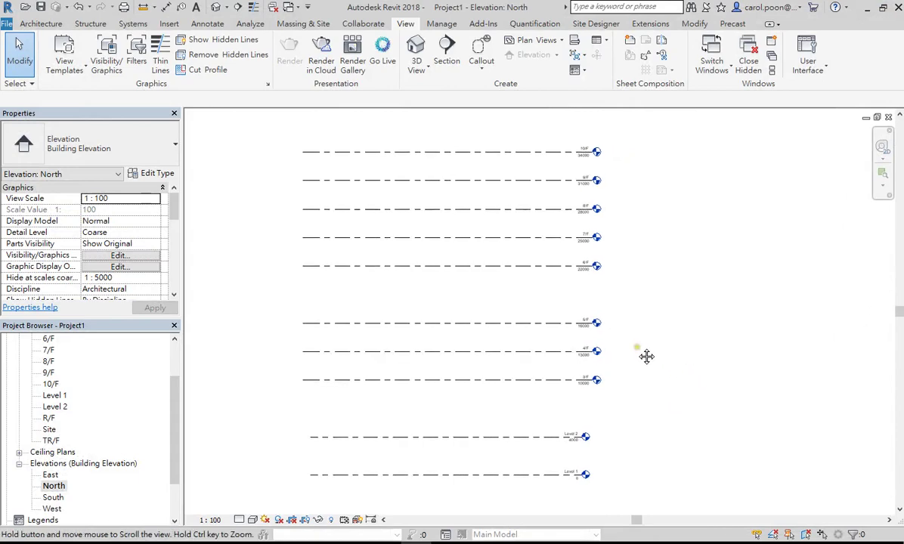
scroll(653, 354, "down", 2)
scroll(632, 204, "up", 2)
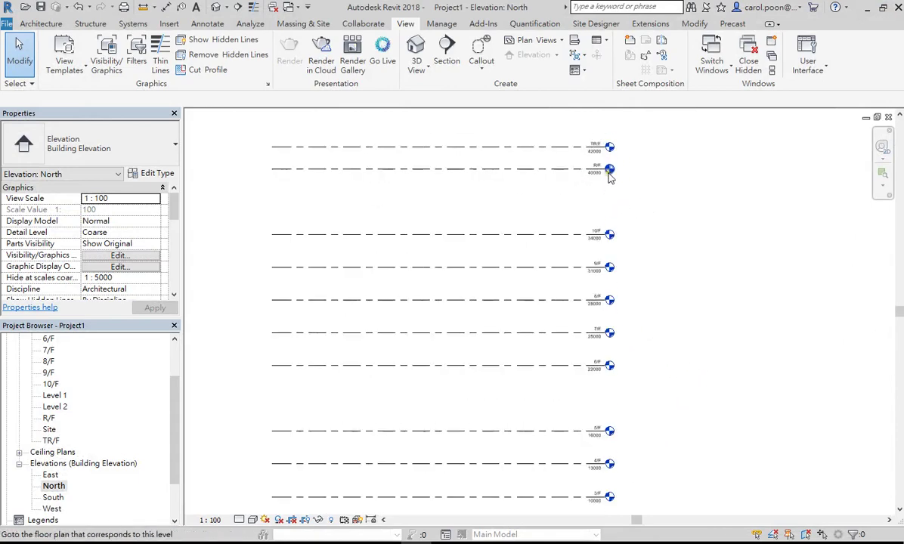
middle_click_drag(503, 374, 558, 397)
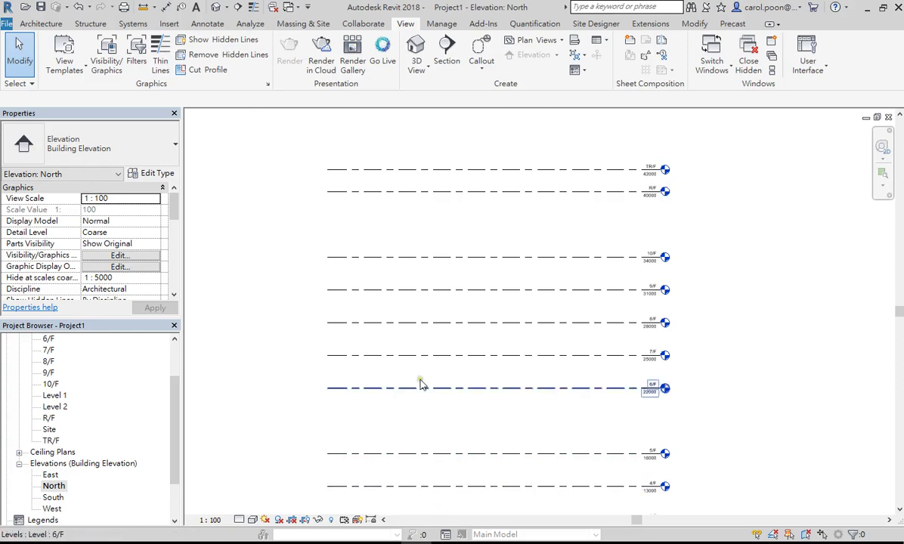
left_click(6, 23)
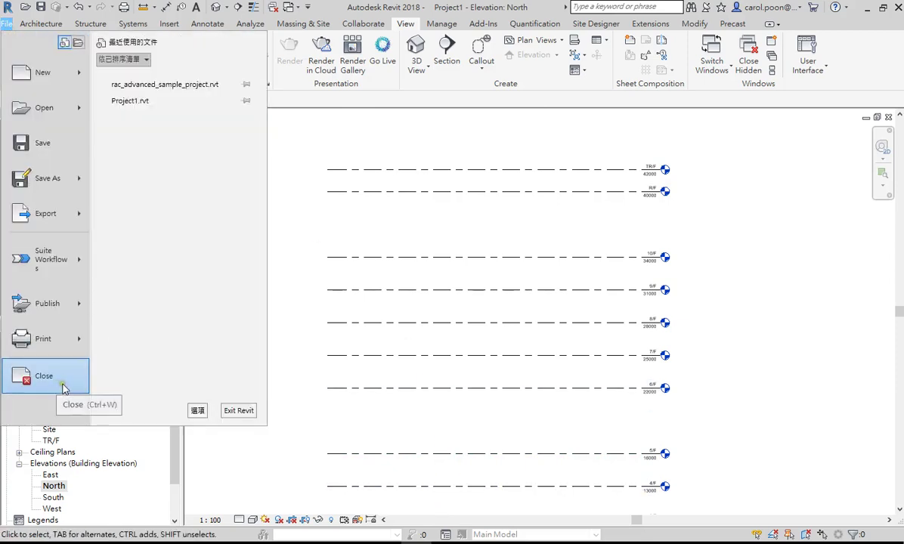
left_click(58, 385)
left_click(484, 277)
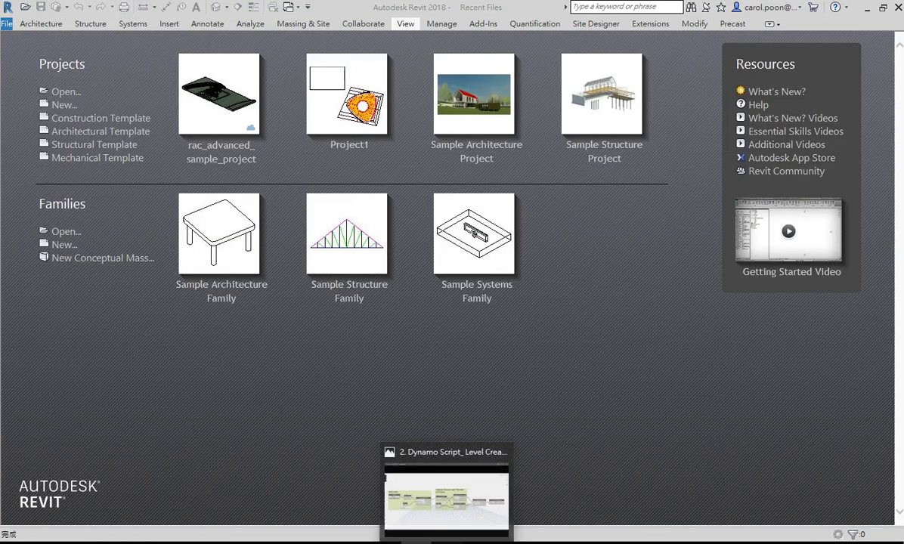
left_click(418, 484)
left_click(834, 10)
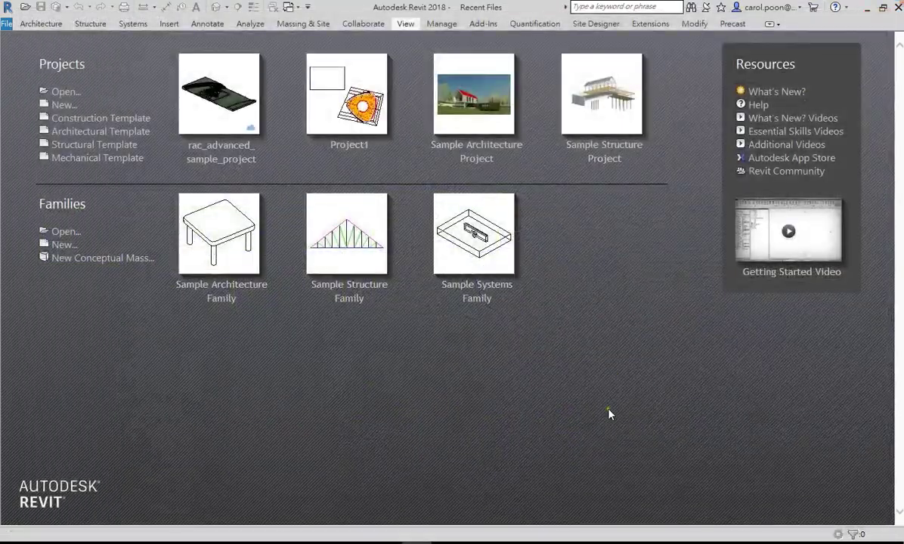
left_click(94, 133)
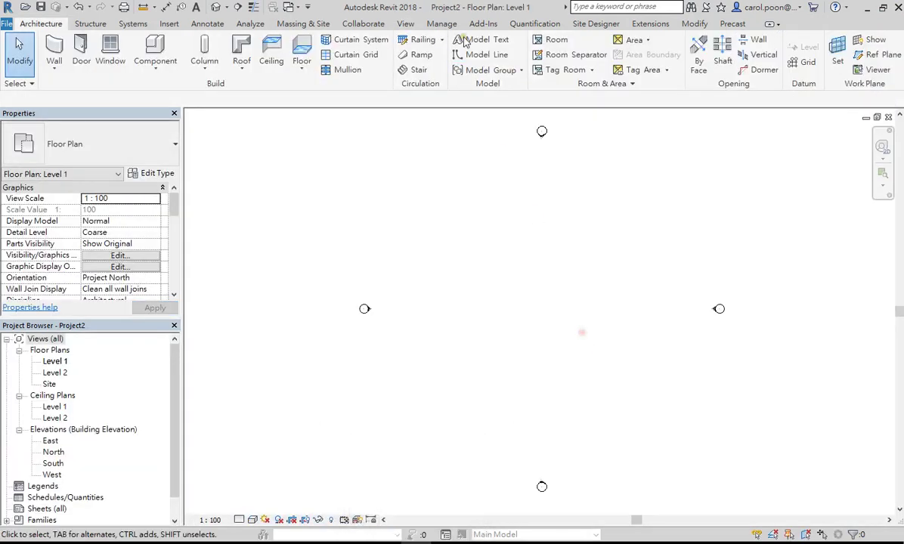
Launch Dynamo Player from the Manage tab and browse its sample scripts folder.
left_click(444, 24)
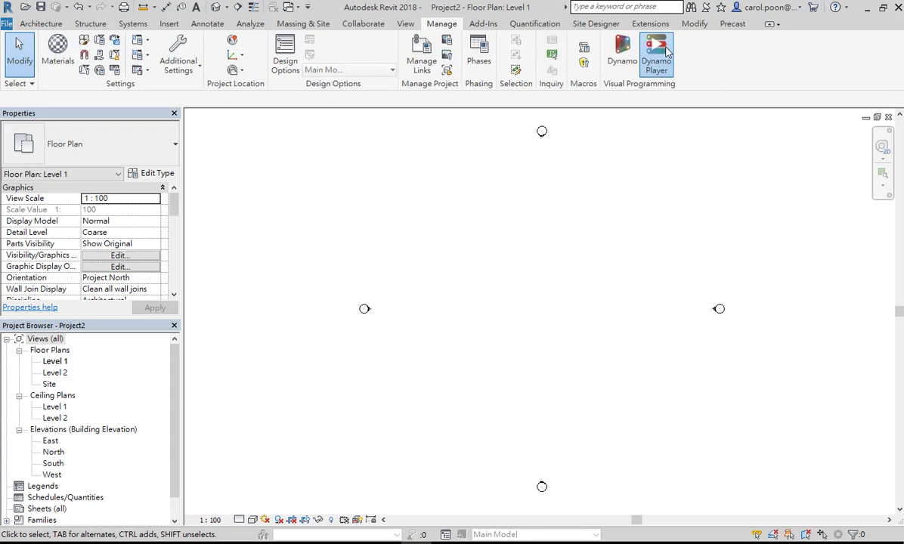
left_click(665, 51)
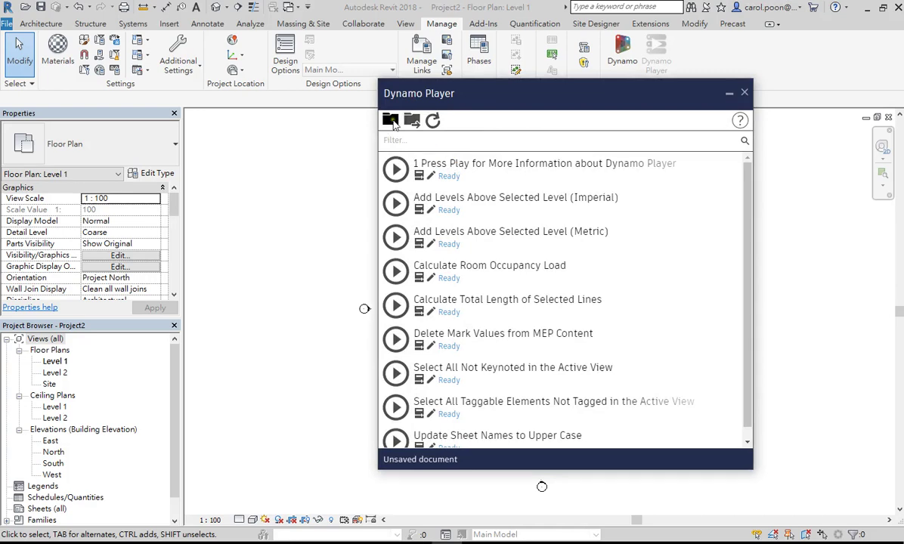
left_click(413, 121)
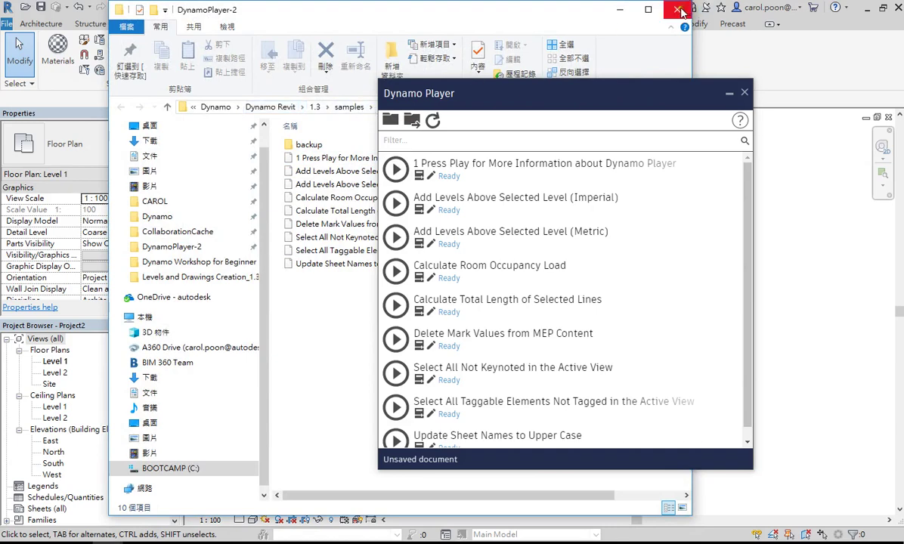
left_click_drag(484, 93, 618, 173)
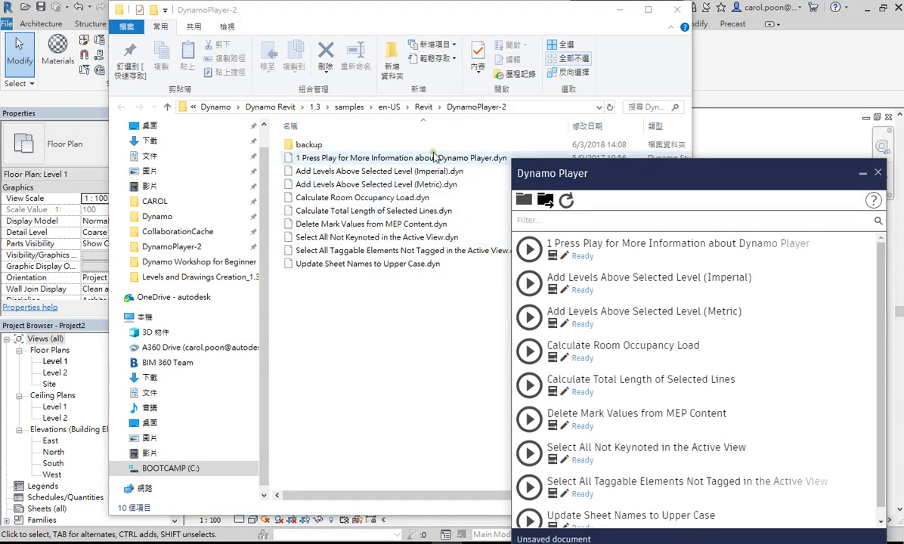
left_click(675, 9)
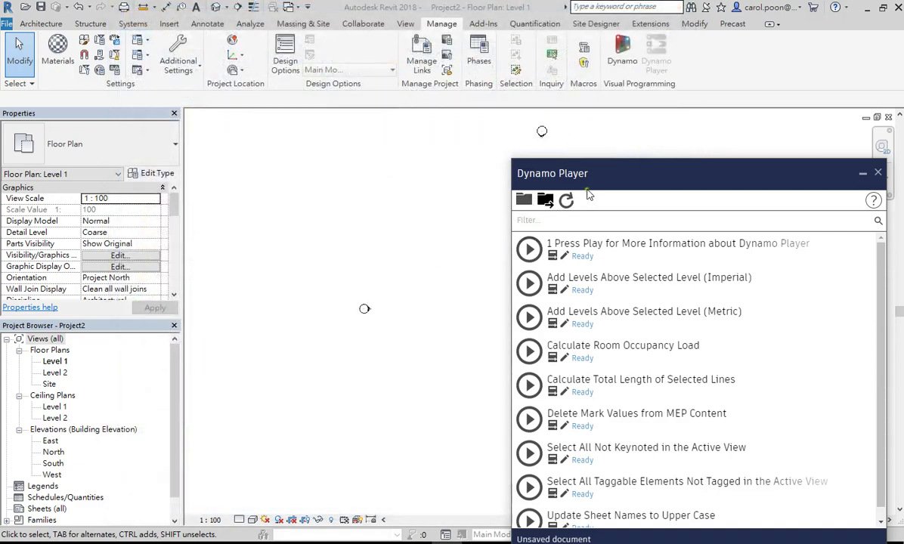
mouse_move(602, 179)
left_mouse_down()
mouse_move(421, 121)
mouse_move(575, 183)
left_mouse_up()
Check the full path of the DynamoPlayer-2 scripts folder, then start choosing a different script folder.
left_click(363, 136)
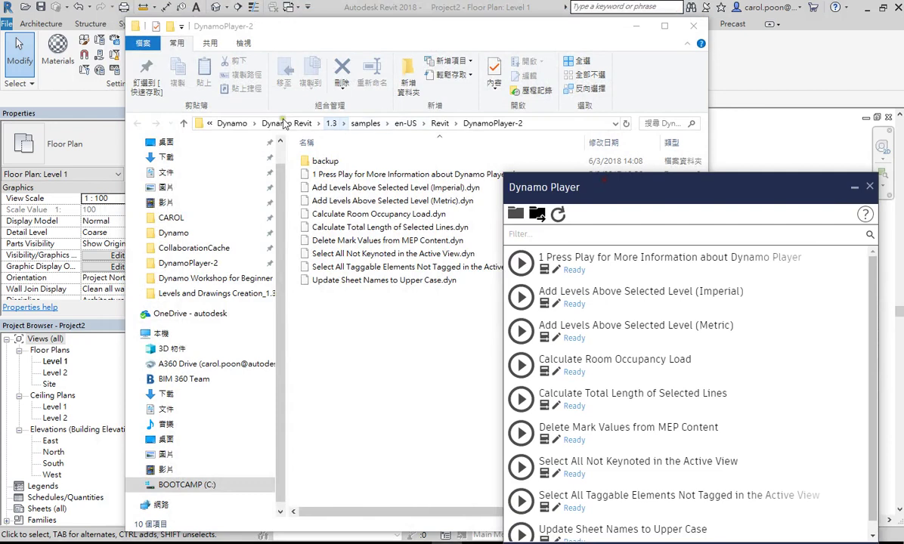
left_click(538, 126)
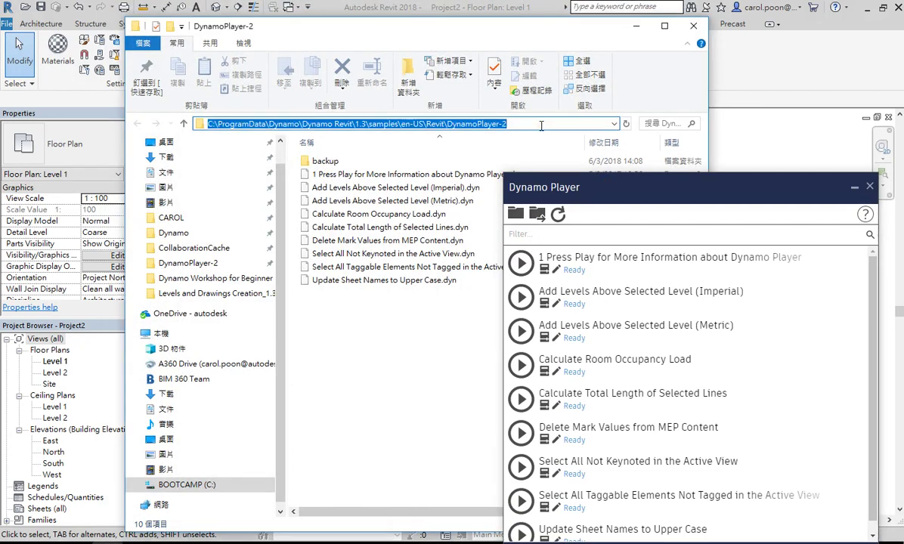
left_click(693, 26)
left_click(516, 213)
left_click_drag(554, 237, 554, 239)
Load scripts from Desktop > Exercise Data (20180208) > Exercise 1 > Levels and Drawings Creation_1.3.0.
left_click(401, 234)
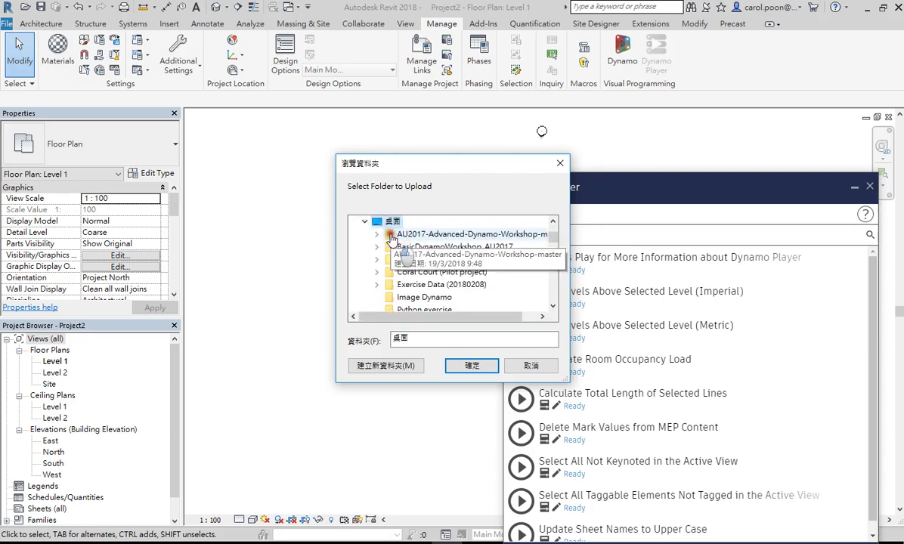
double_click(444, 285)
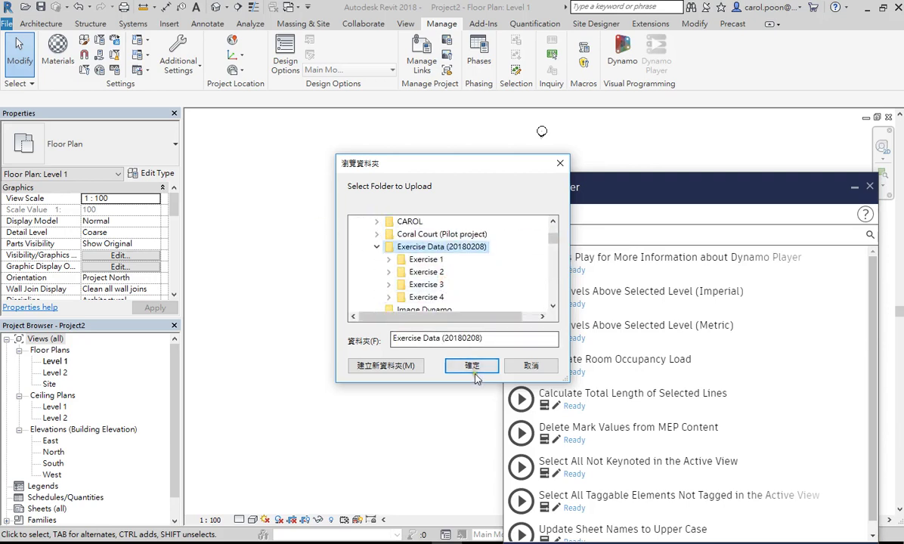
left_click(426, 259)
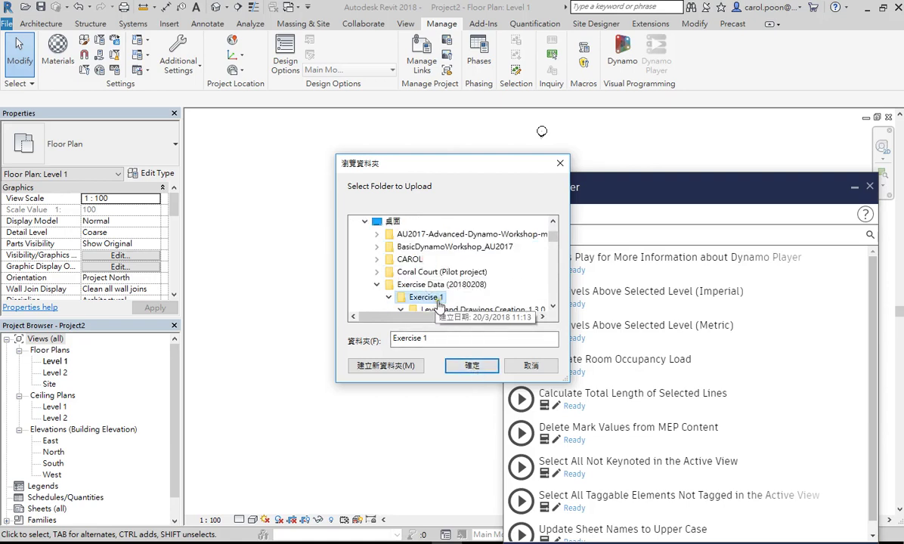
left_click(400, 297)
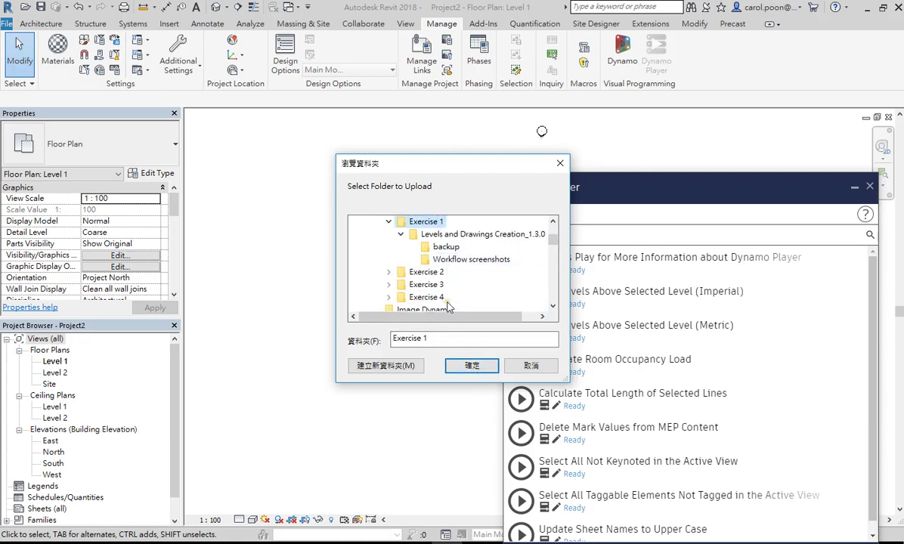
left_click(460, 236)
left_click(470, 365)
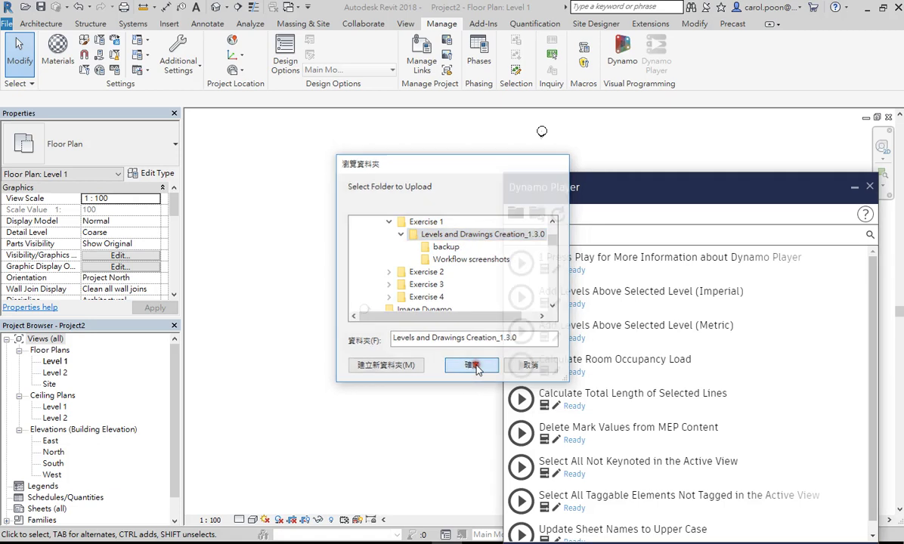
left_click_drag(663, 195, 586, 130)
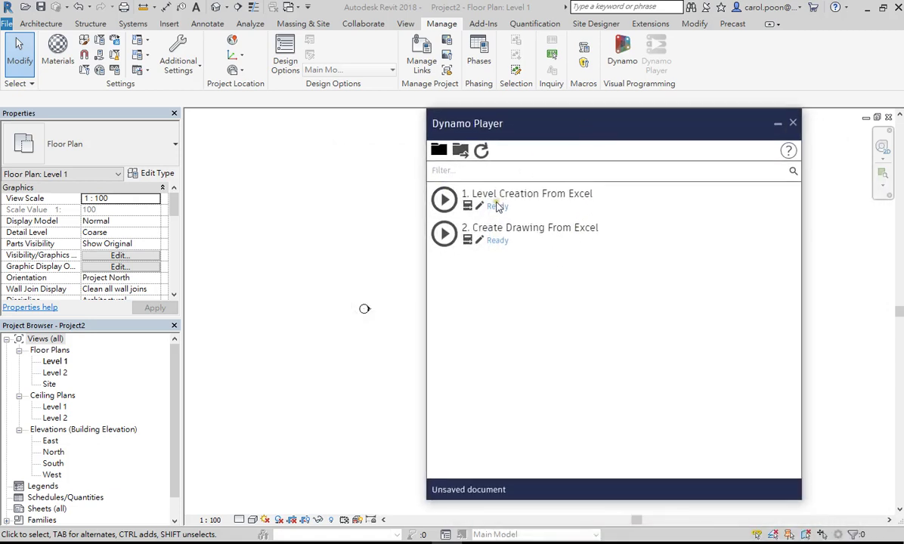
Run 1. Level Creation From Excel and compare the new floor plans with the Excel level data.
left_click(444, 205)
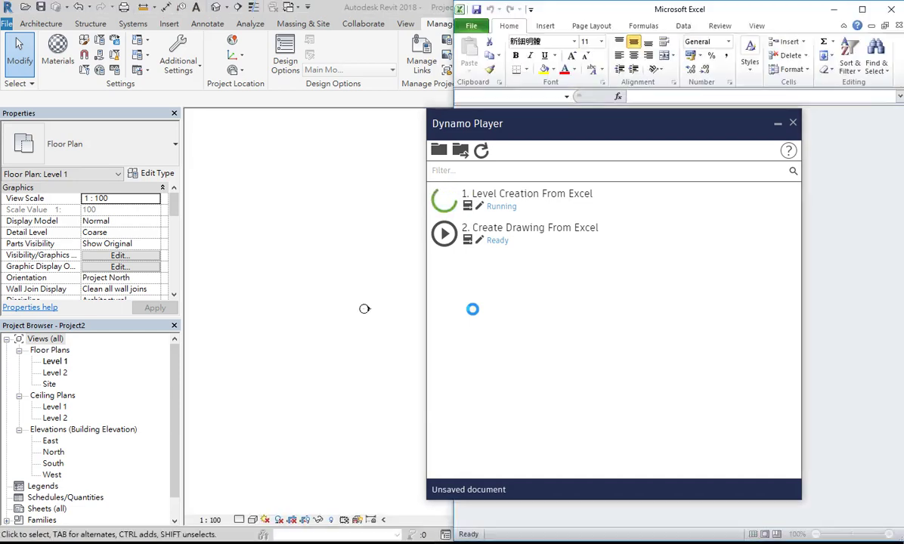
left_click_drag(678, 123, 299, 126)
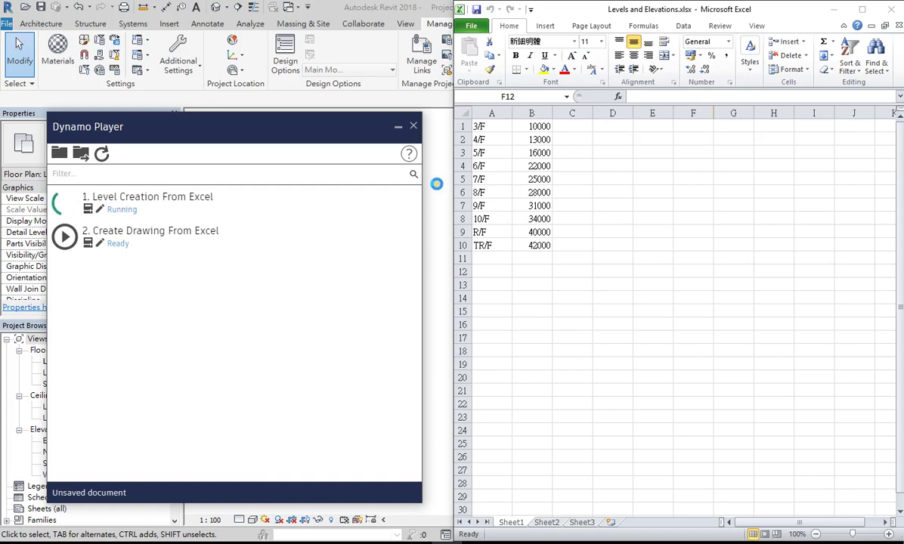
left_click(891, 11)
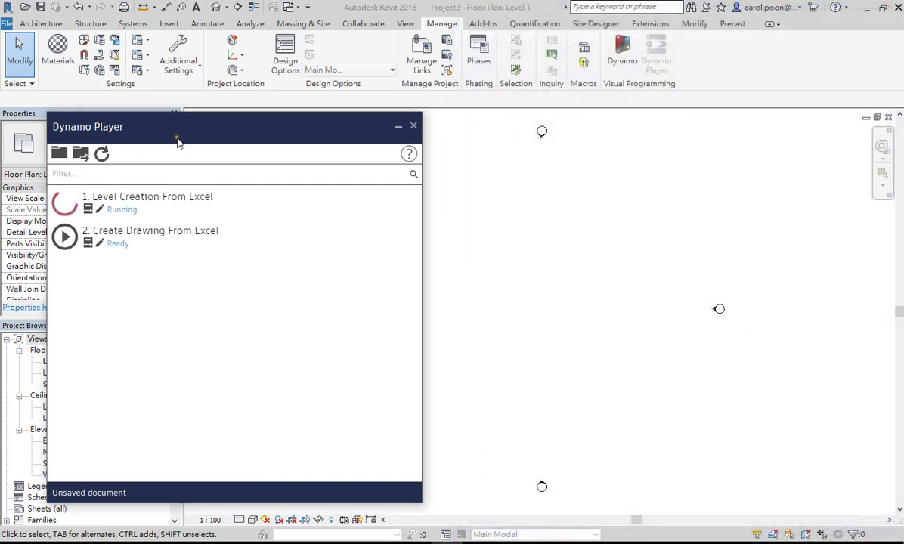
left_click_drag(191, 133, 443, 133)
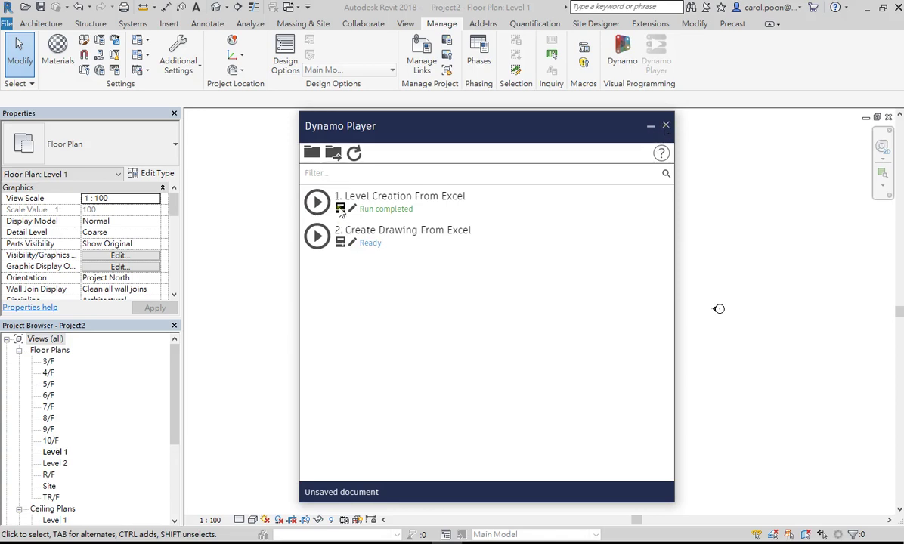
Close Dynamo Player and open the North building elevation from the Project Browser.
left_click(665, 126)
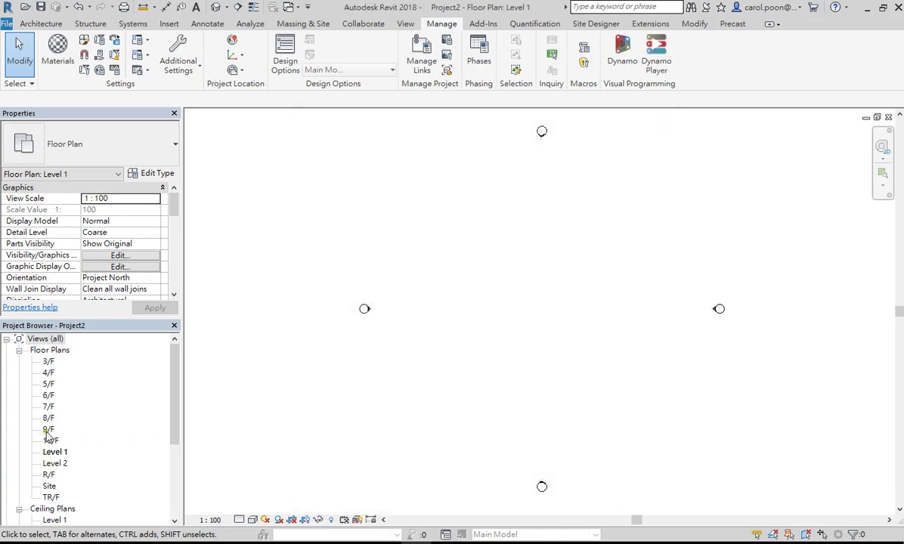
left_click_drag(173, 367, 173, 391)
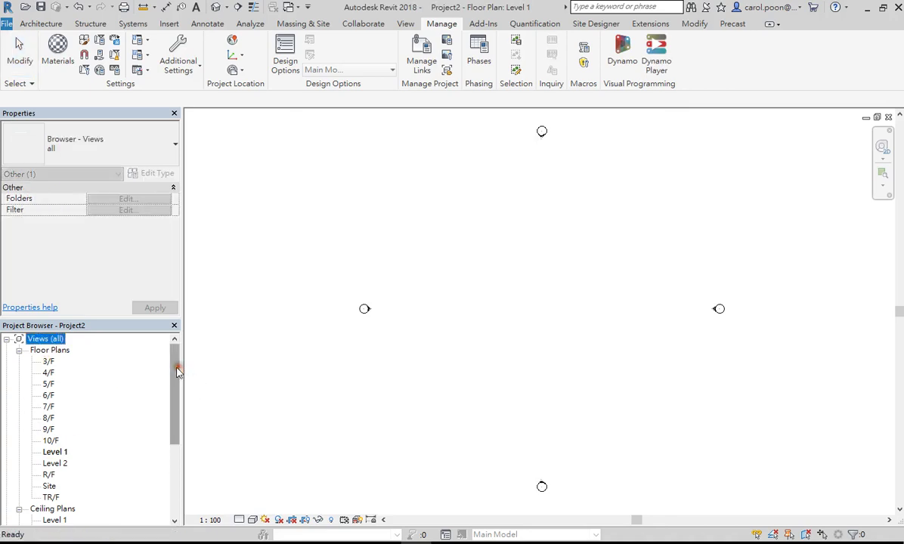
scroll(65, 495, "down", 1)
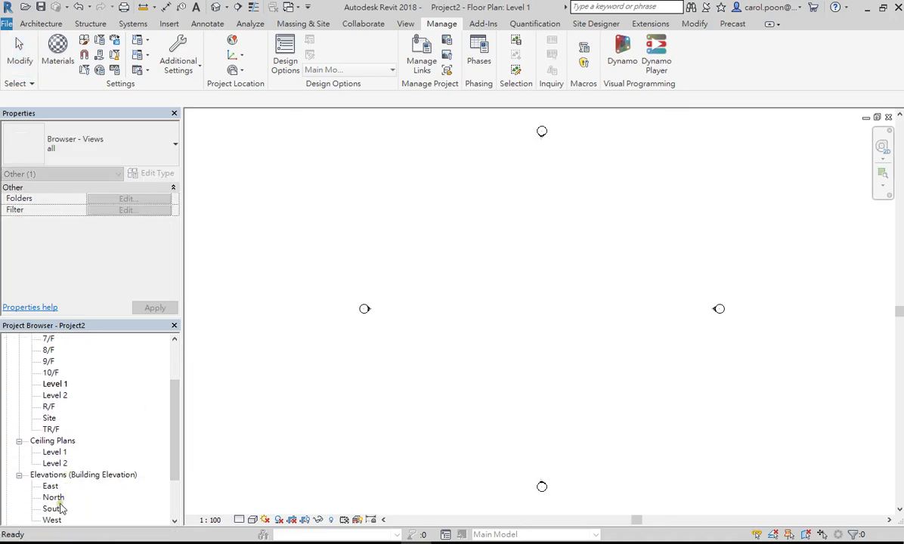
double_click(53, 498)
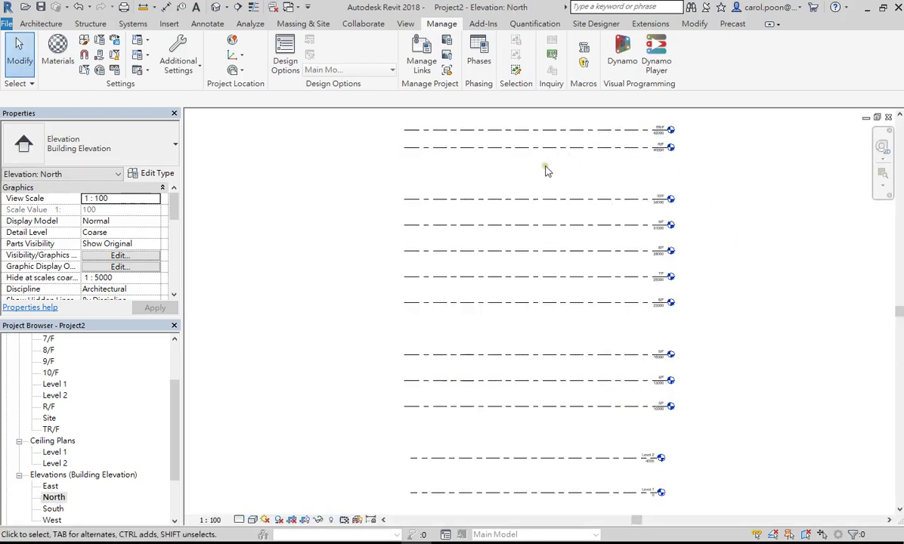
Zoom and pan the North elevation to inspect the new levels 3/F through 10/F.
middle_click_drag(554, 164, 478, 246)
scroll(597, 480, "up", 2)
middle_click_drag(597, 484, 651, 341)
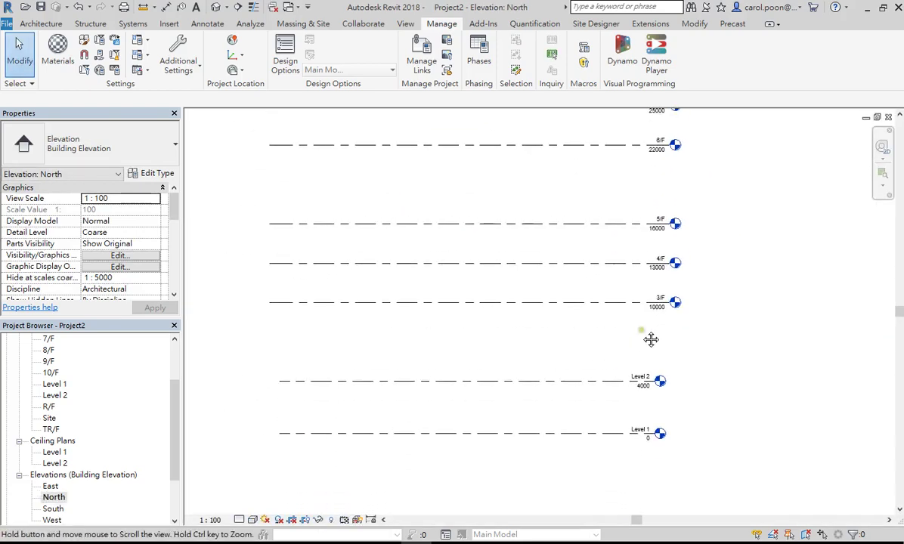
scroll(651, 341, "up", 1)
middle_click_drag(714, 235, 739, 299)
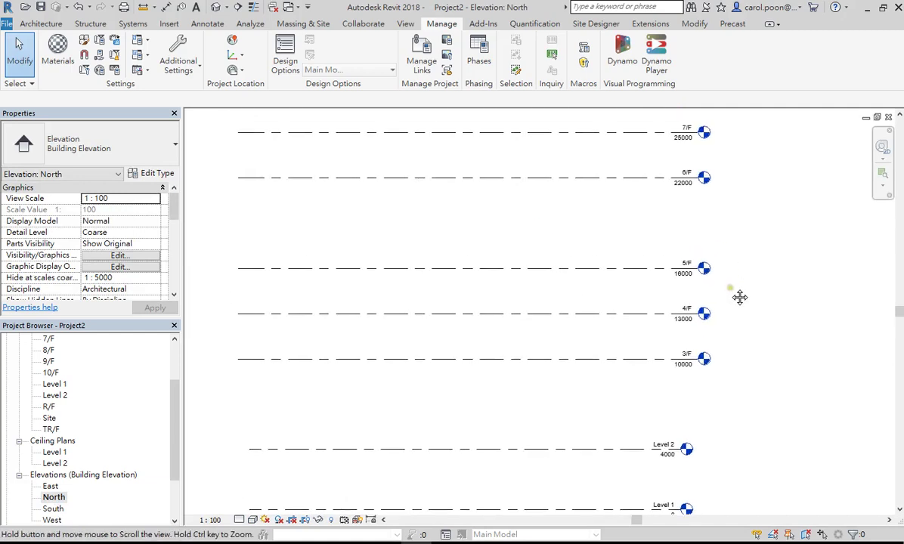
middle_click_drag(696, 215, 690, 248)
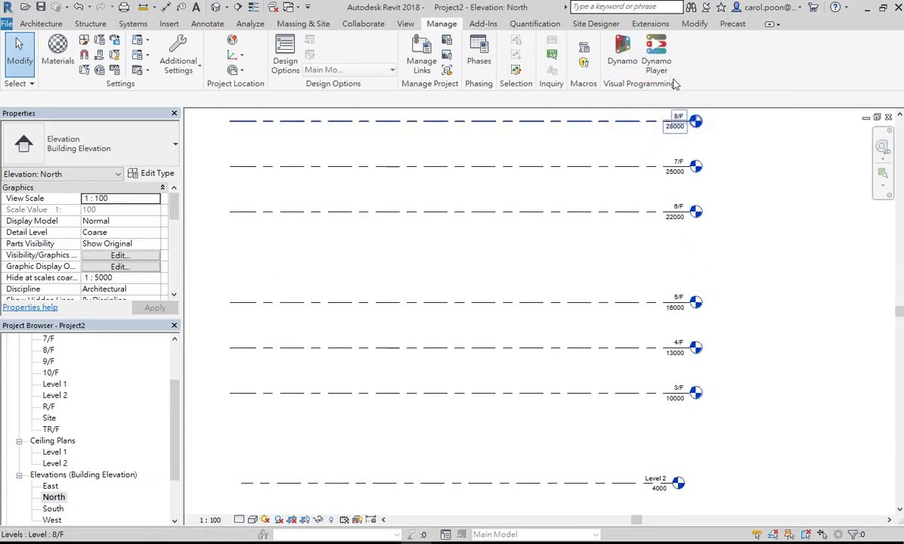
left_click(748, 234)
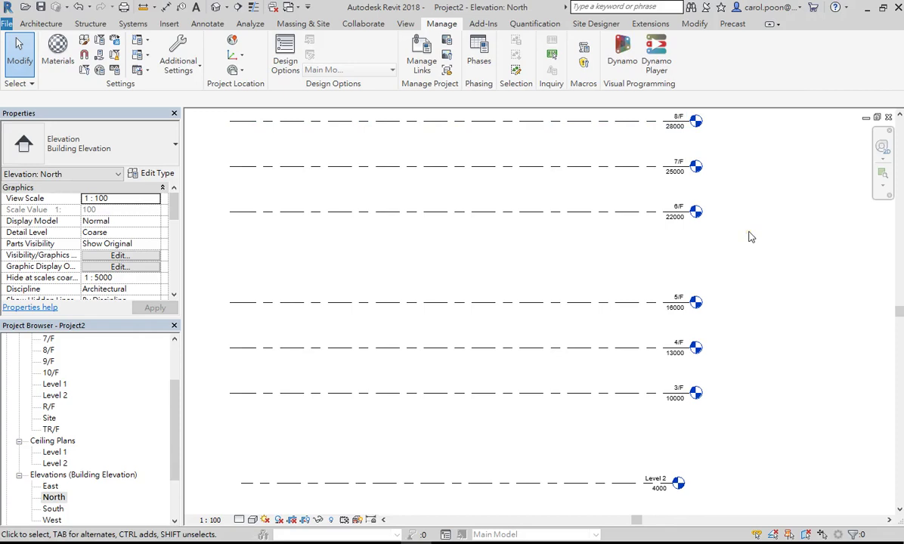
scroll(748, 235, "down", 2)
middle_click_drag(749, 235, 733, 291)
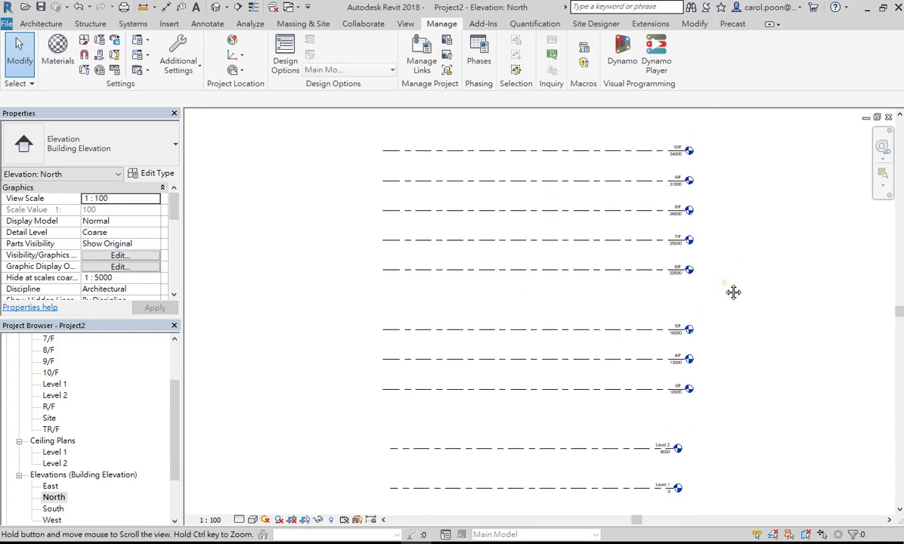
scroll(725, 289, "up", 1)
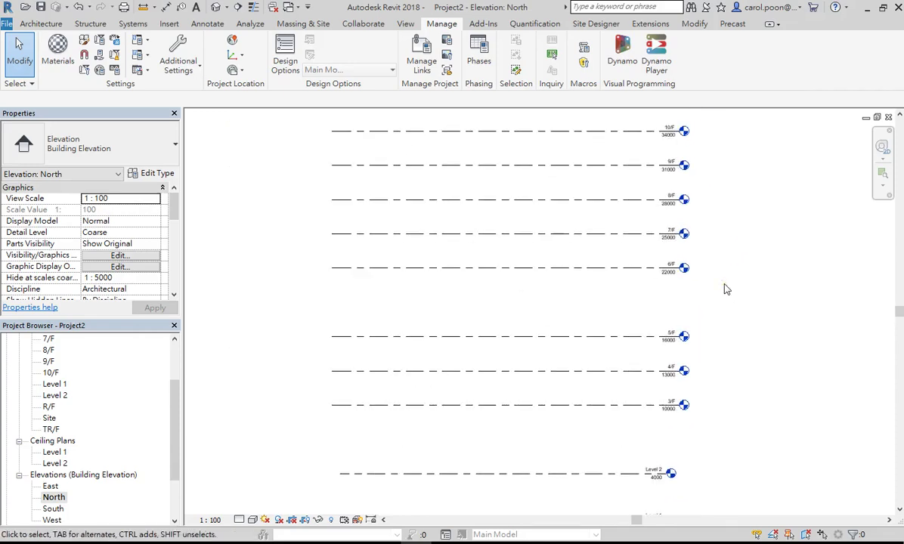